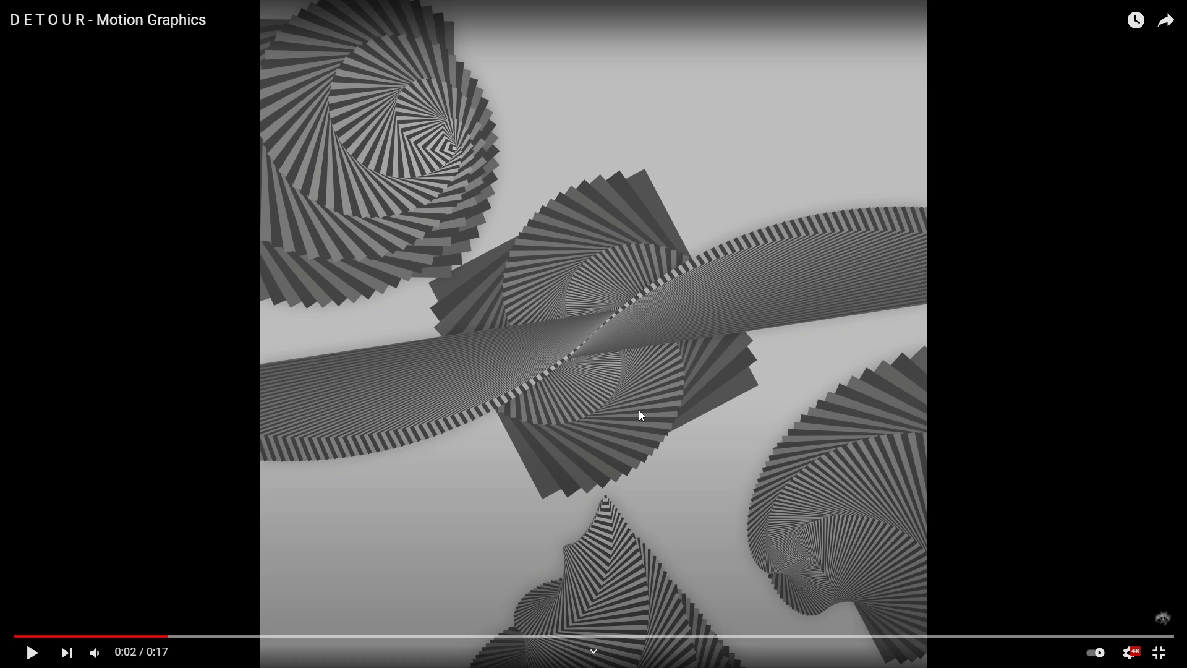
Exit the full-screen reference video and minimize the browser to return to the Fusion composition in DaVinci Resolve.
key("Escape")
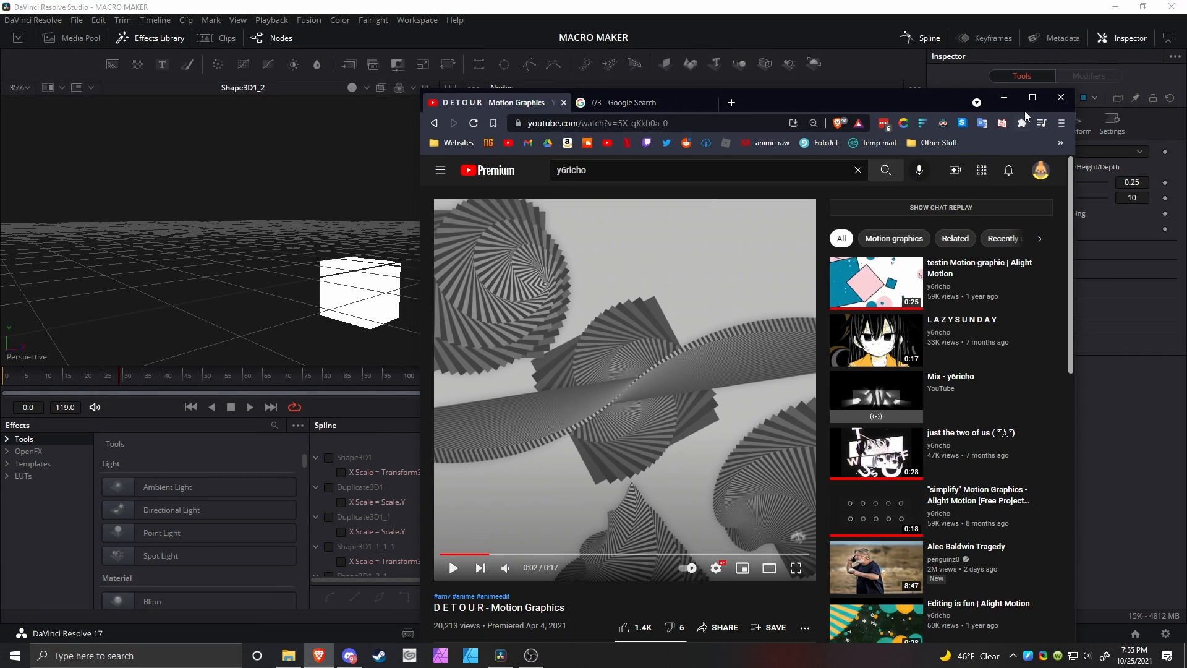
left_click(1005, 97)
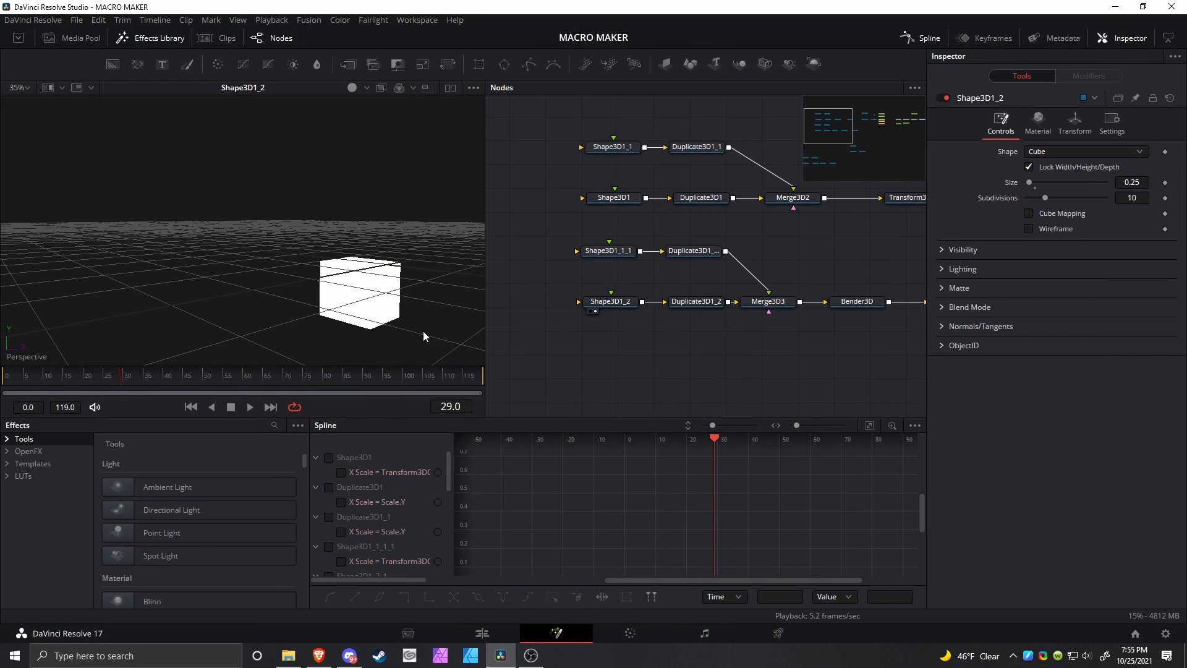
left_click_drag(322, 270, 338, 325)
scroll(221, 318, "down", 1)
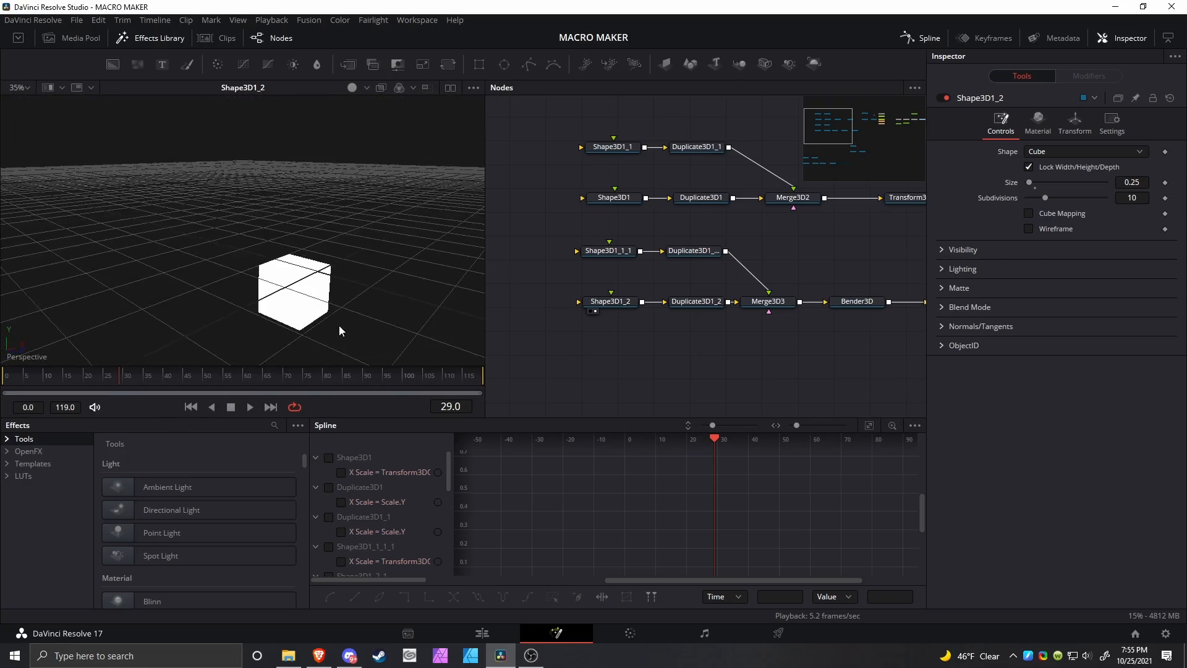
Inspect the Camera3D1 node's transform values and its projection, clip and scale settings.
left_click(593, 302)
left_click_drag(710, 318, 537, 322)
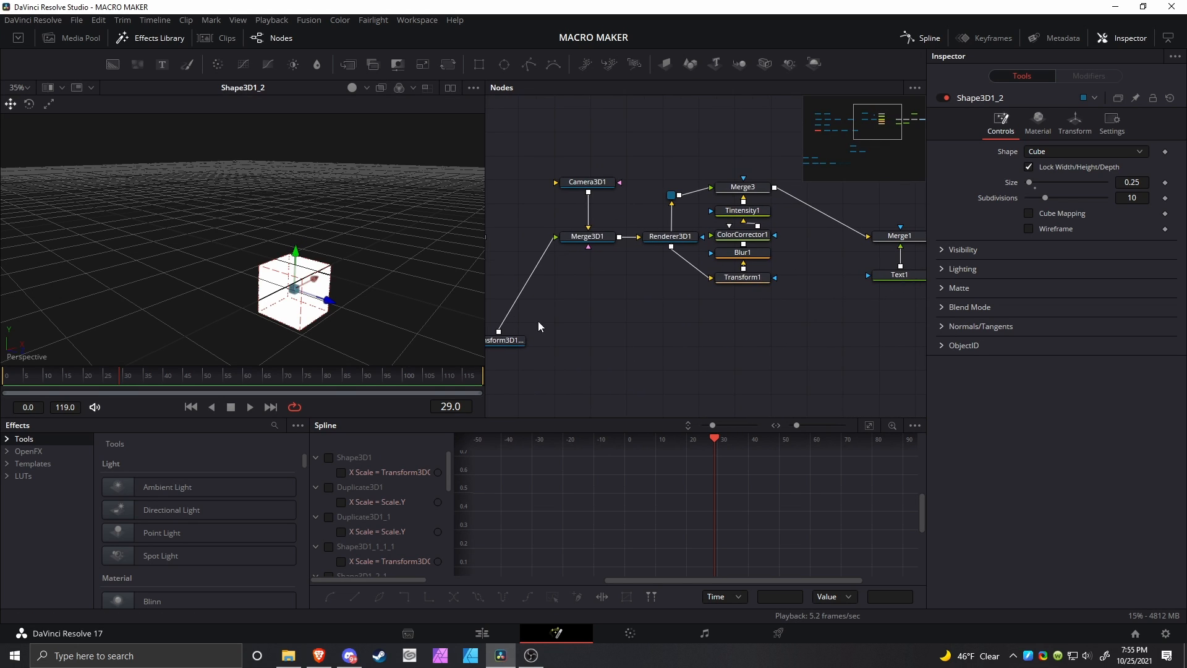
left_click(587, 182)
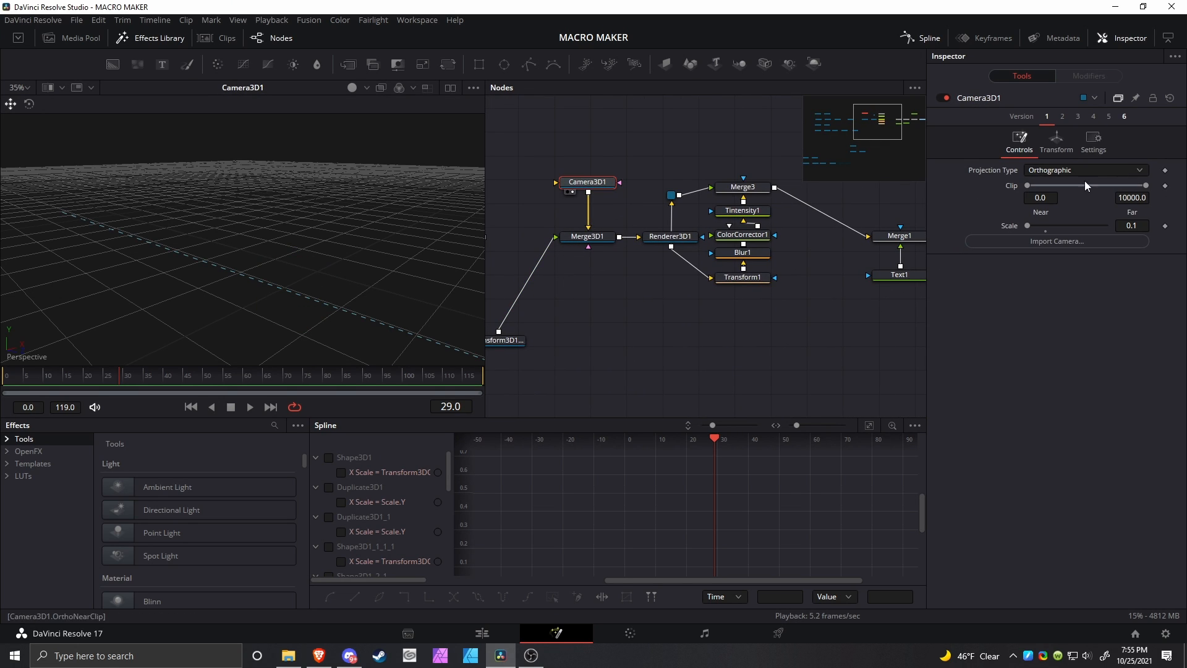
left_click(1057, 152)
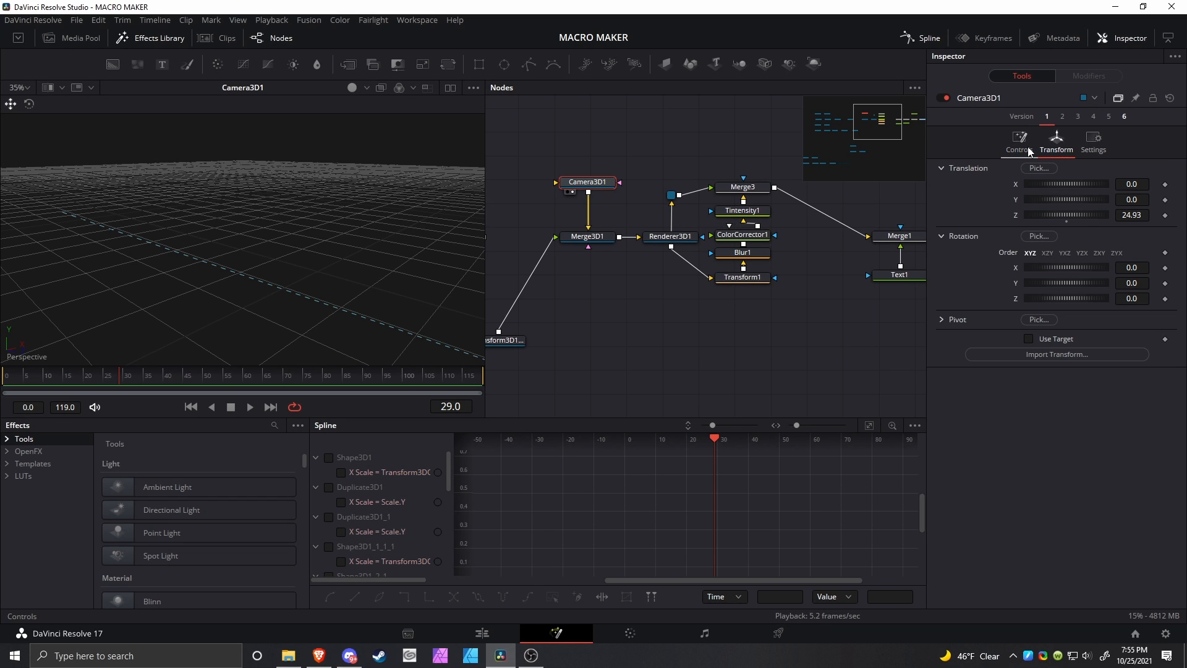
left_click(1029, 149)
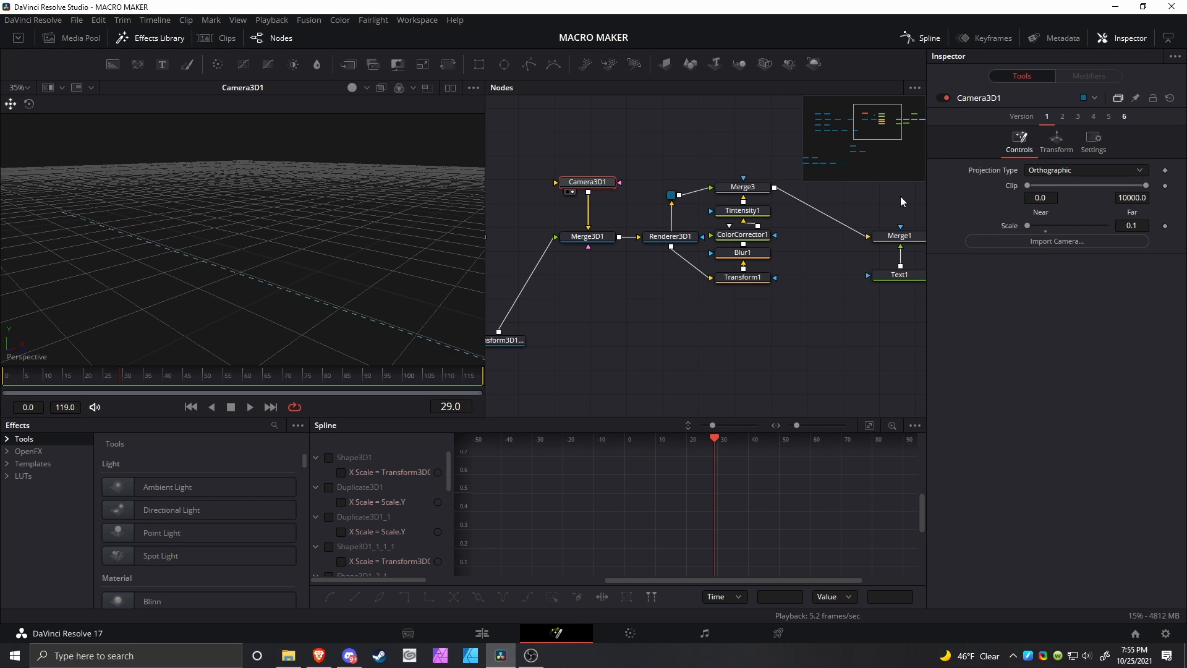
Review the Merge3D1 and Renderer3D1 nodes, and return to the Shape3D1_2 cube node.
left_click(594, 238)
key("2")
left_click(668, 240)
key("2")
left_click_drag(507, 411, 921, 400)
left_click(604, 295)
key("2")
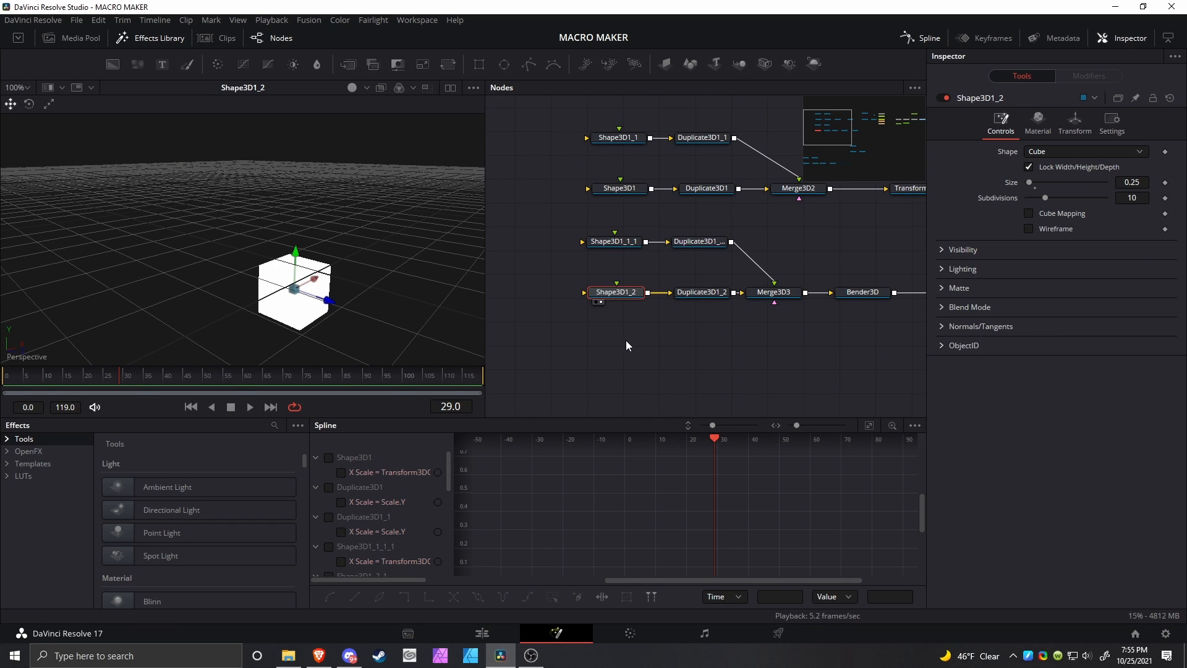
left_click_drag(664, 337, 513, 358)
left_click_drag(661, 350, 836, 414)
left_click_drag(725, 362, 679, 308)
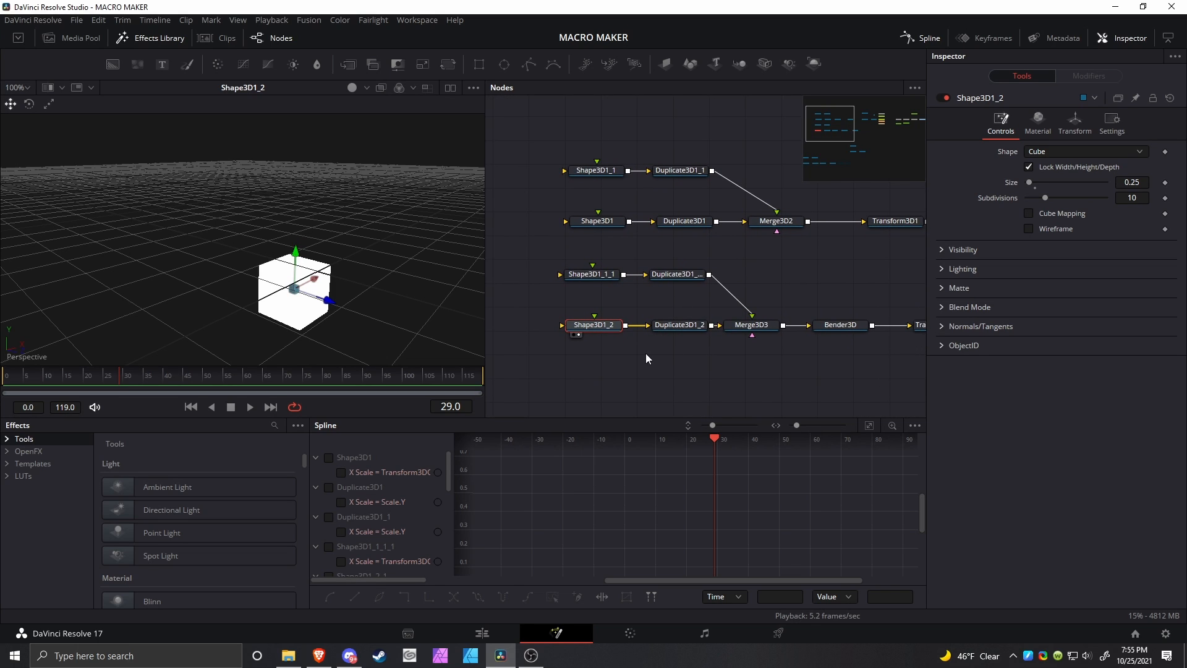
left_click_drag(646, 354, 680, 333)
Switch the 3D viewer of the Shape3D1_2 cube to the Left camera view.
left_click_drag(348, 294, 373, 297)
right_click(388, 271)
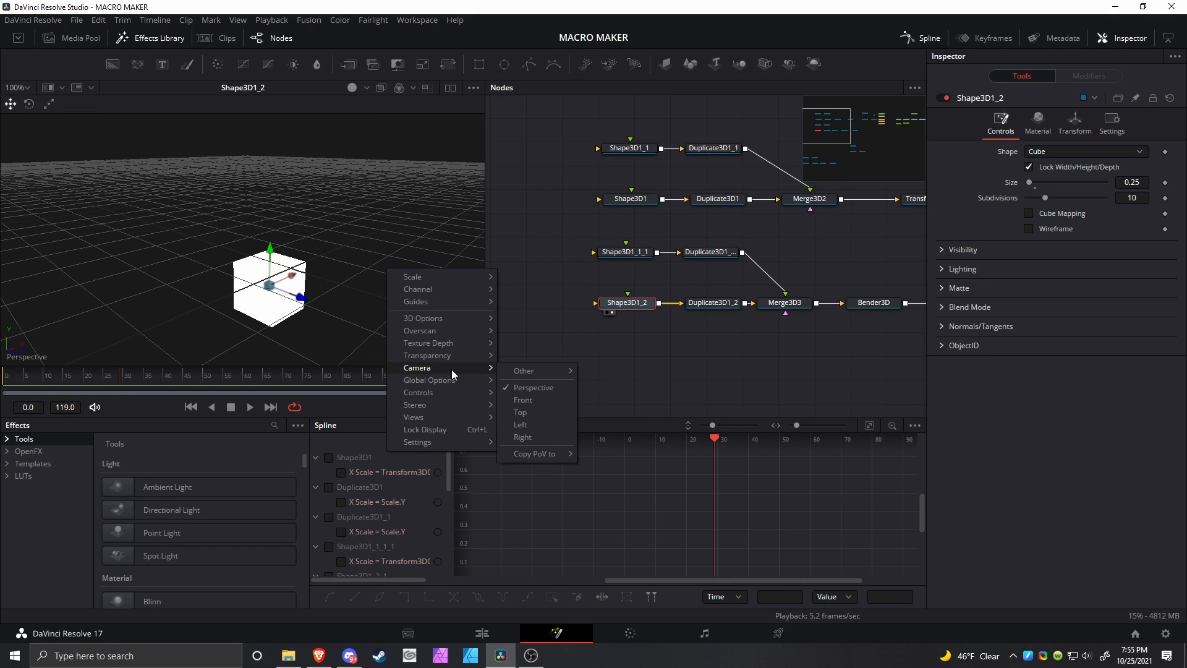
right_click(341, 242)
mouse_move(396, 330)
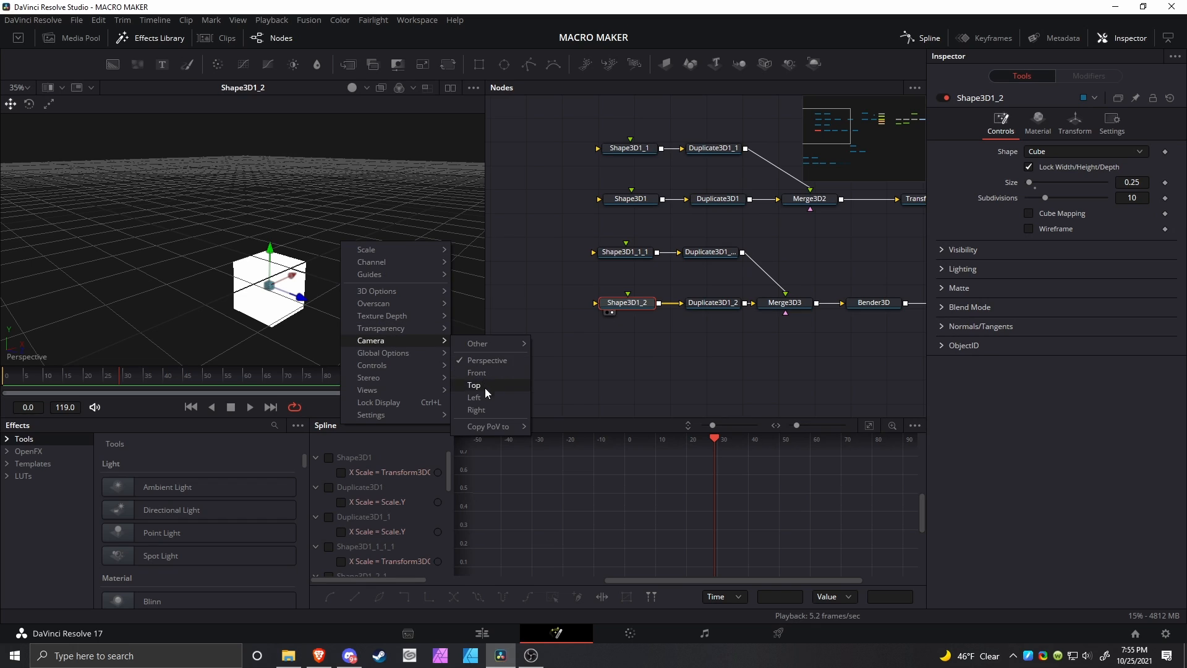
left_click(484, 396)
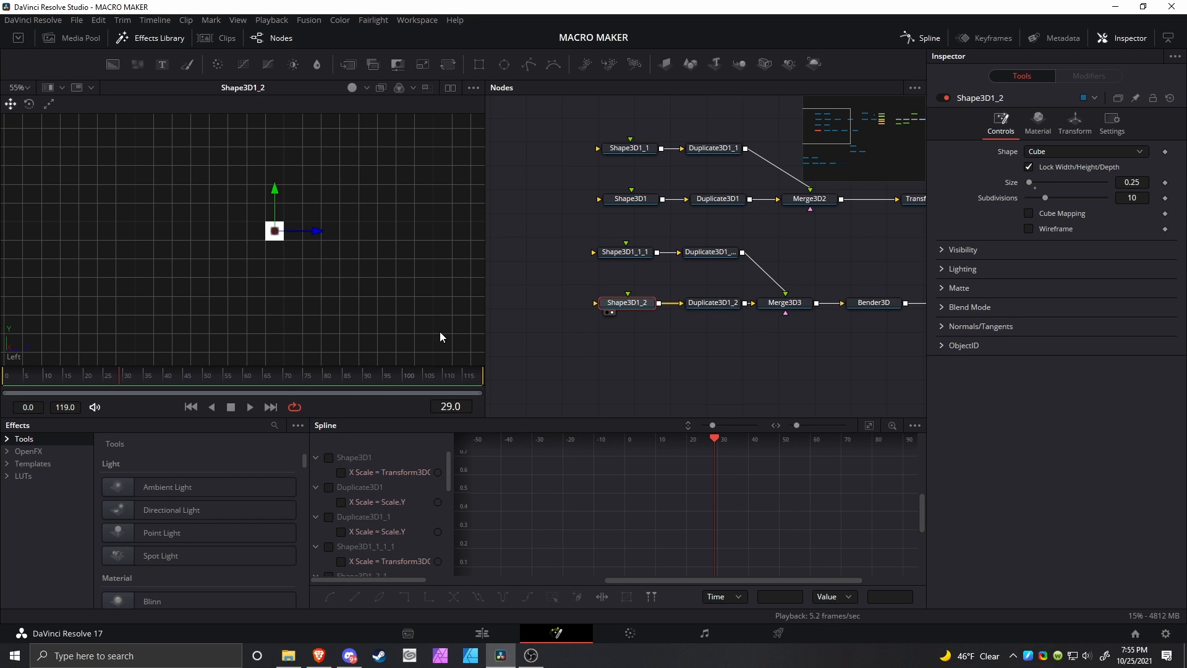
left_click_drag(302, 245, 275, 314)
scroll(270, 308, "up", 2)
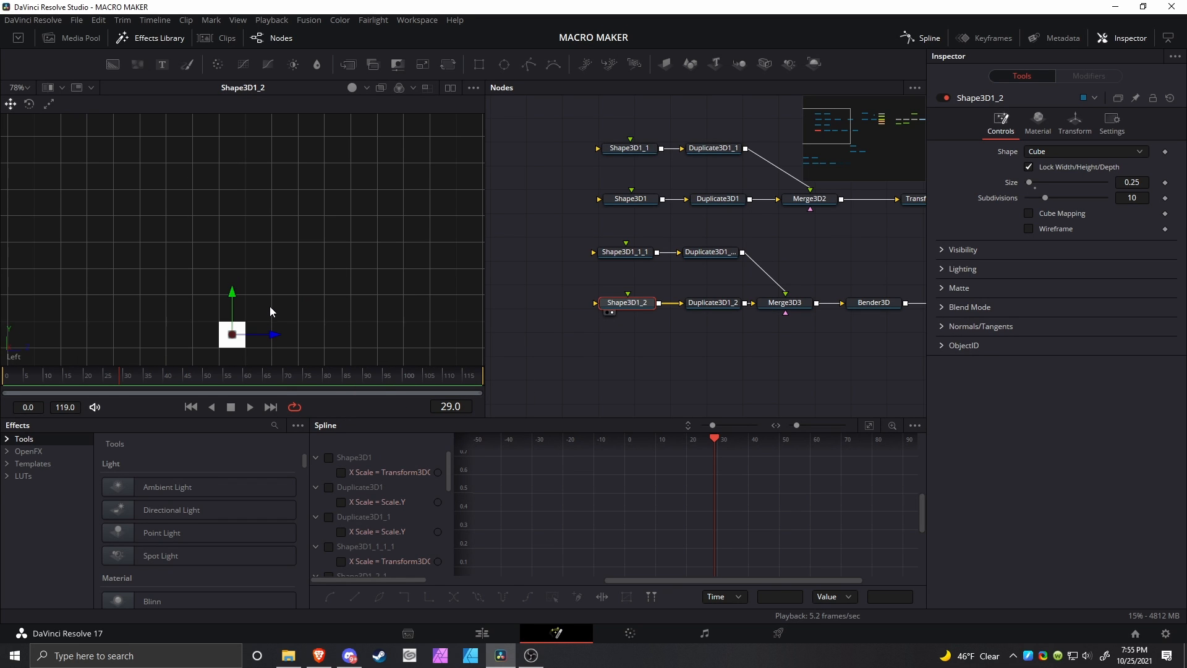
left_click_drag(285, 256, 334, 228)
scroll(299, 312, "up", 2)
left_click_drag(321, 320, 307, 233)
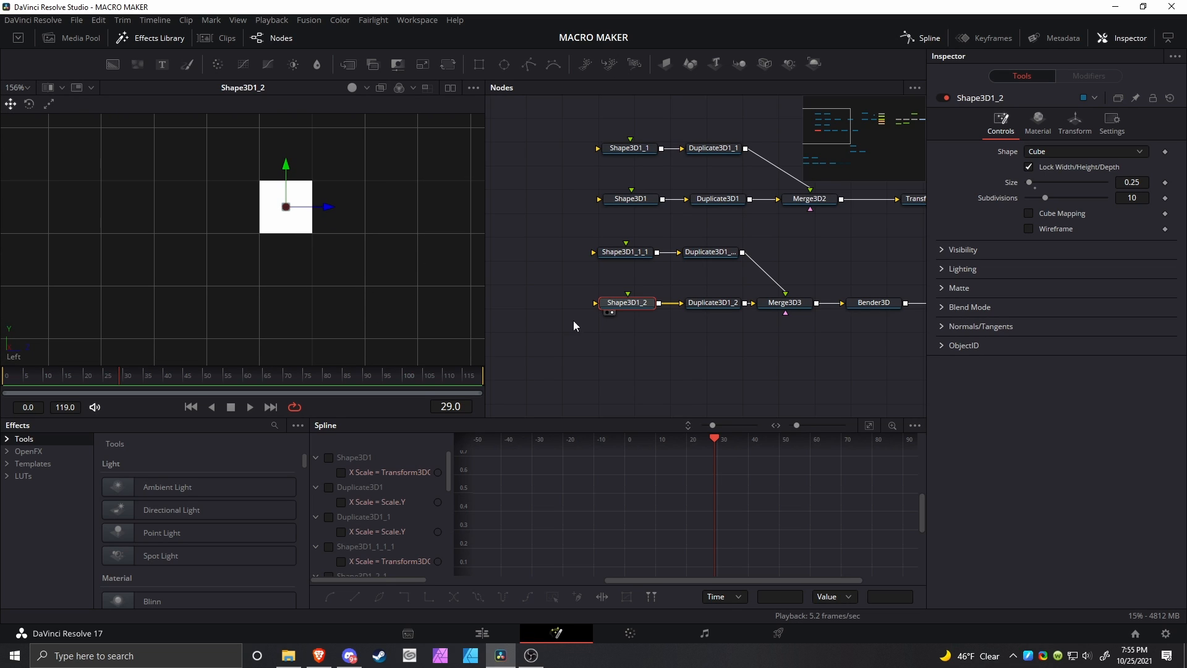
Try resetting the Shape3D1_2 cube's Y and Z translation to 0, and undo both resets.
left_click(1038, 123)
left_click(1075, 123)
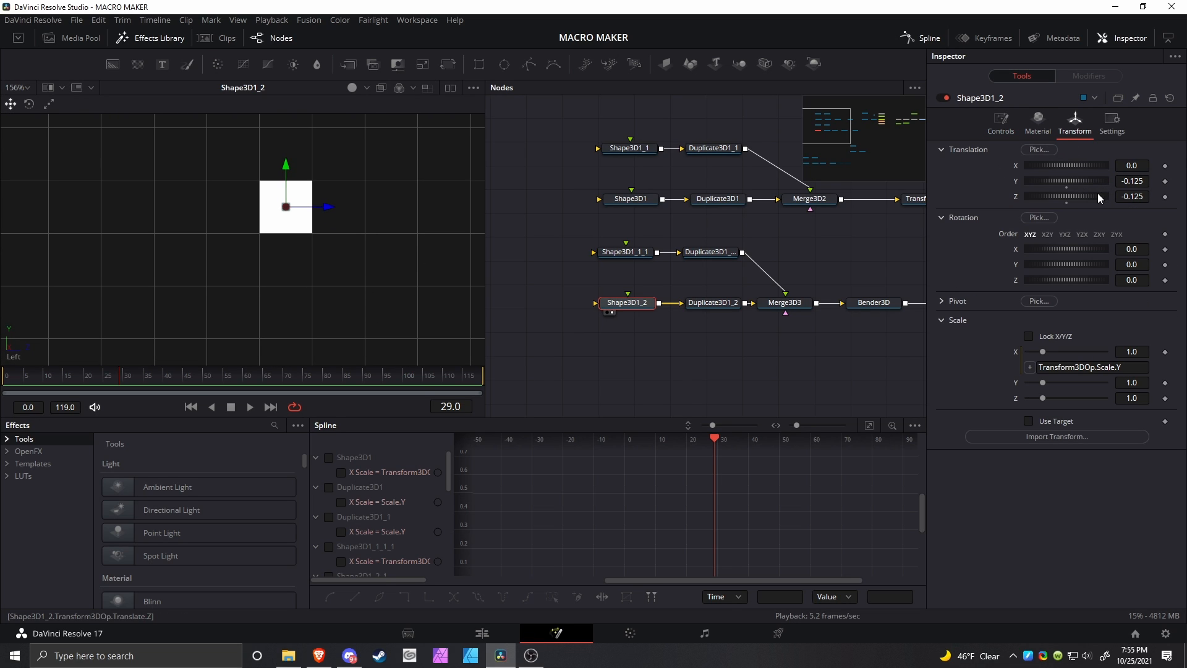
left_click(1067, 188)
left_click(1069, 203)
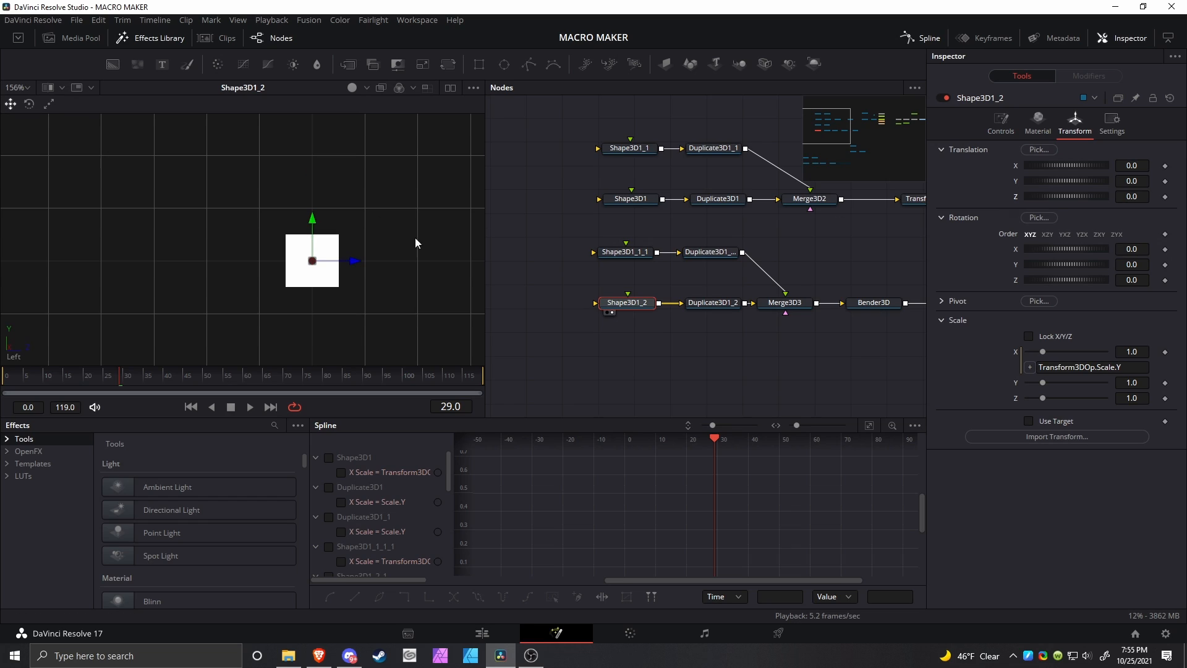
key("ctrl+z")
key("ctrl+z")
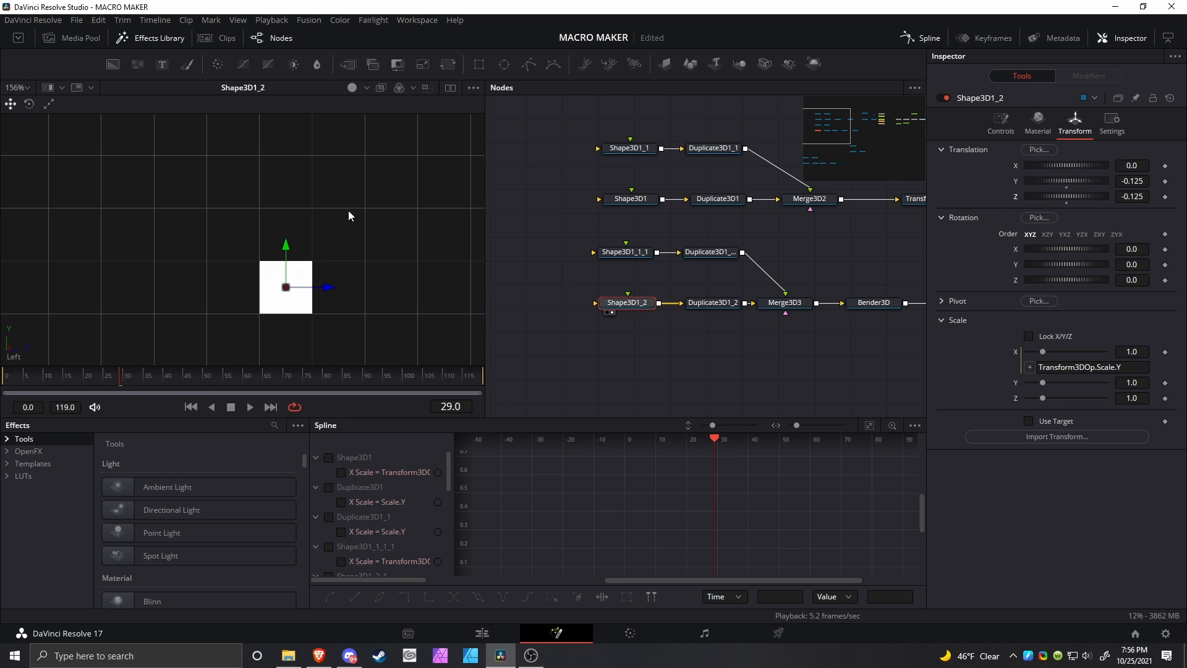
Select the Duplicate3D1_2 node and show its output in the viewer.
left_click_drag(347, 210, 185, 355)
left_click(708, 306)
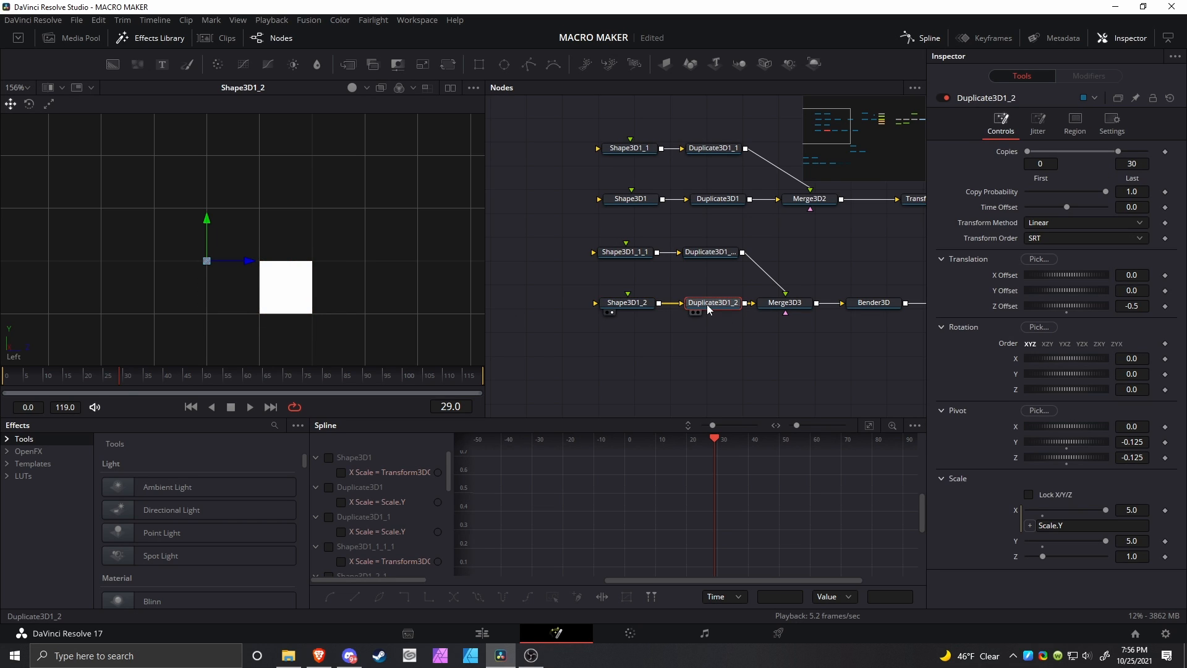
key("1")
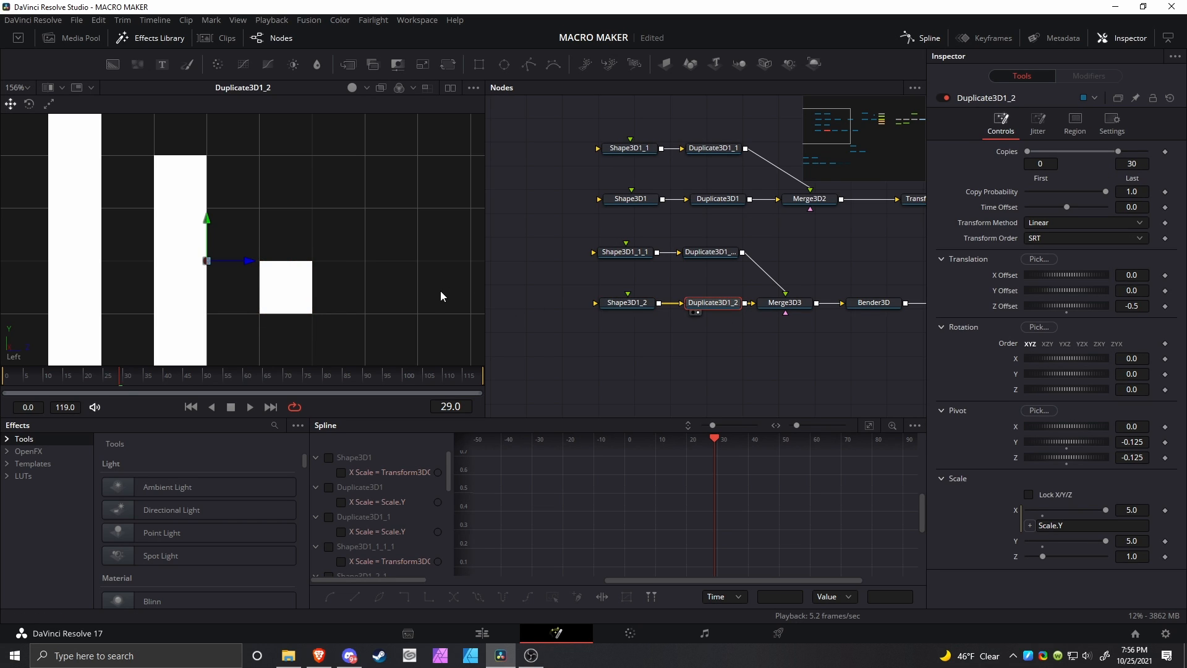
left_click_drag(432, 291, 434, 282)
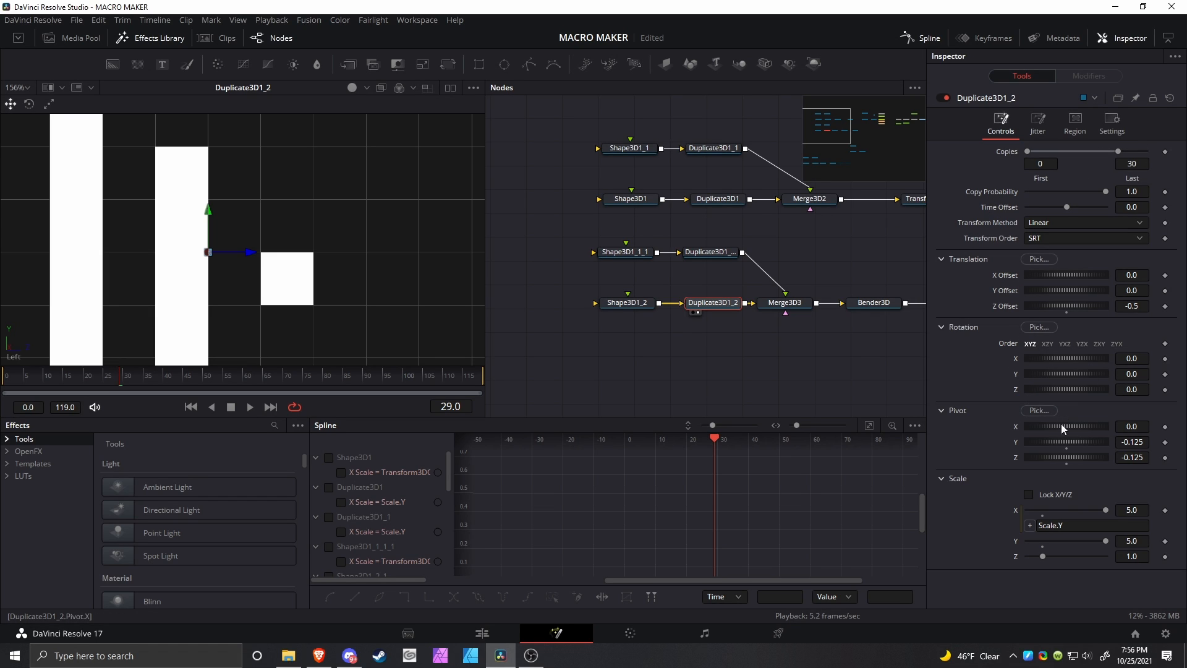
Try resetting the Z offset of Duplicate3D1_2, and undo the change.
double_click(1070, 307)
key("ctrl+z")
scroll(300, 258, "up", 3)
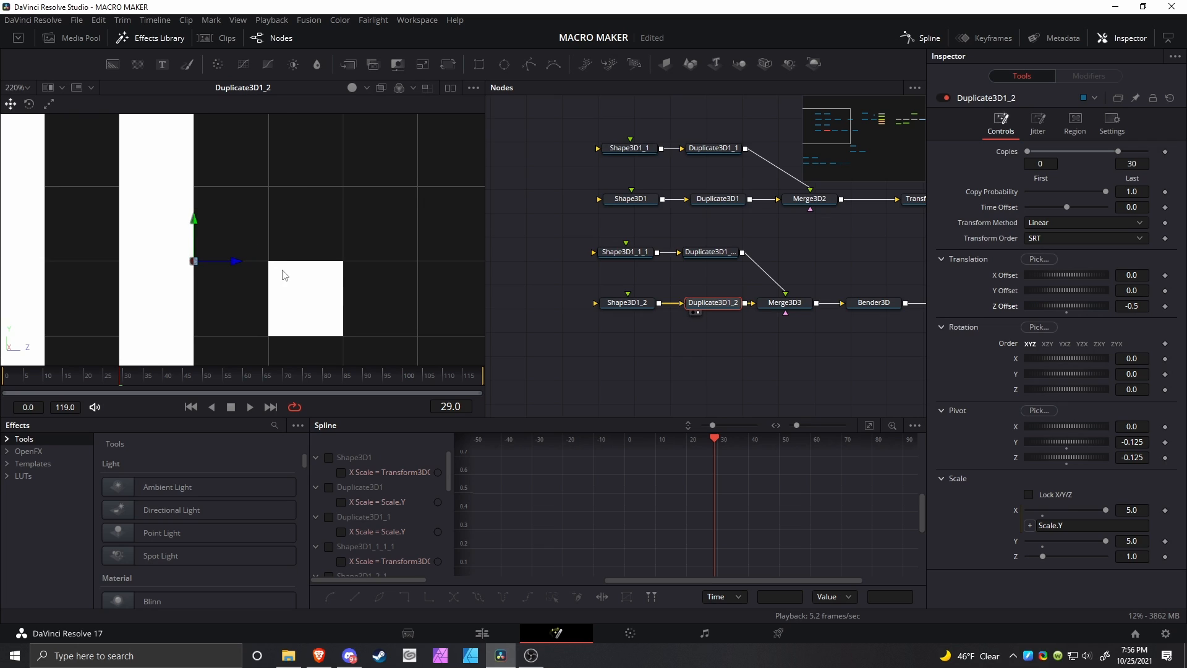
Examine how the copies are aligned, spaced and scaled relative to the original cube along the grid.
left_click_drag(266, 228, 361, 339)
left_click_drag(341, 269, 301, 220)
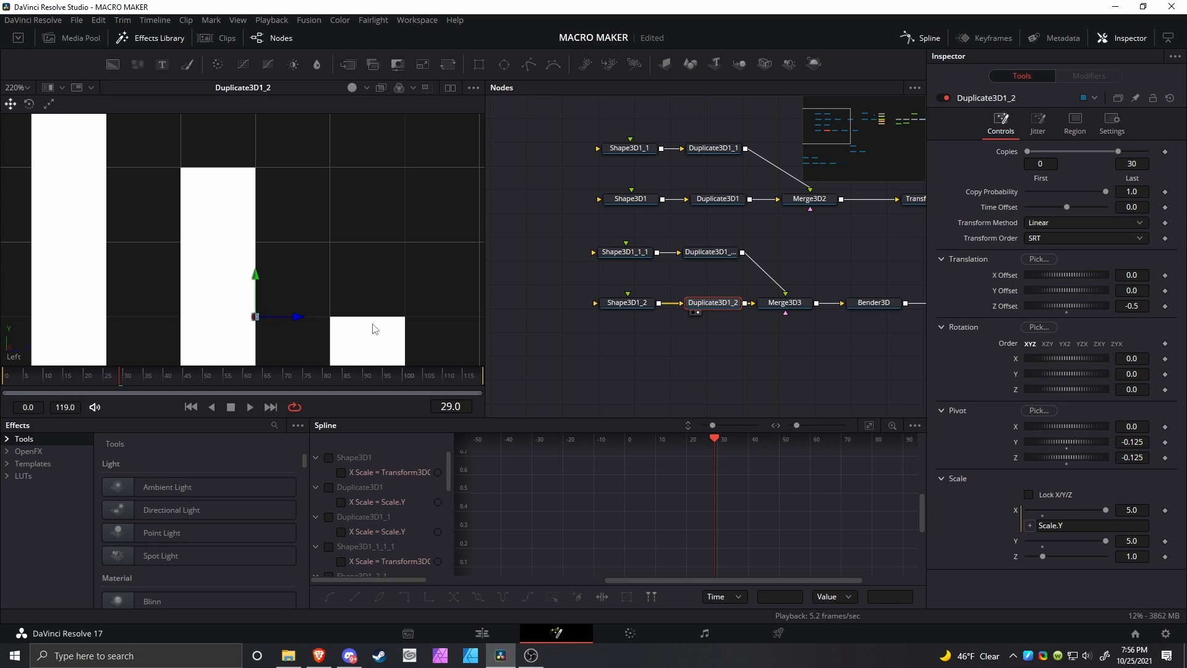
scroll(242, 277, "down", 8)
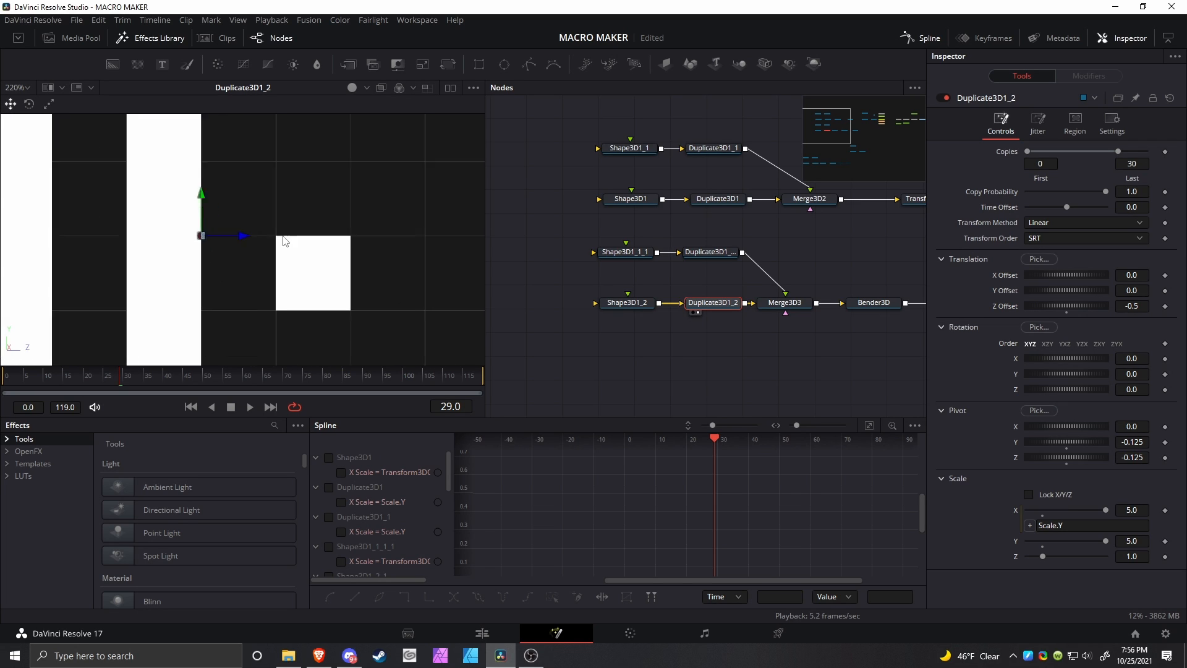
scroll(319, 276, "down", 4)
left_click_drag(199, 130, 317, 278)
scroll(260, 233, "up", 4)
scroll(330, 259, "up", 5)
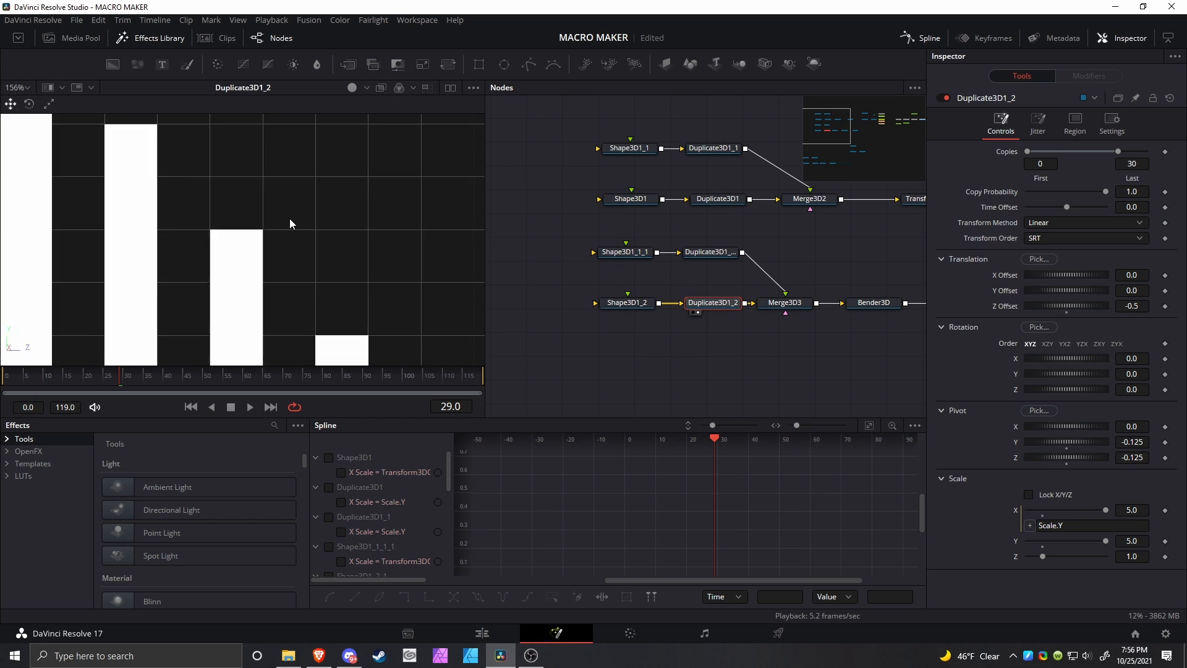
mouse_move(356, 303)
left_mouse_down()
mouse_move(178, 175)
mouse_move(323, 233)
mouse_move(252, 140)
mouse_move(294, 210)
mouse_move(185, 117)
left_mouse_up()
mouse_move(427, 353)
left_mouse_down()
mouse_move(355, 299)
mouse_move(386, 270)
mouse_move(267, 279)
left_mouse_up()
scroll(294, 292, "down", 3)
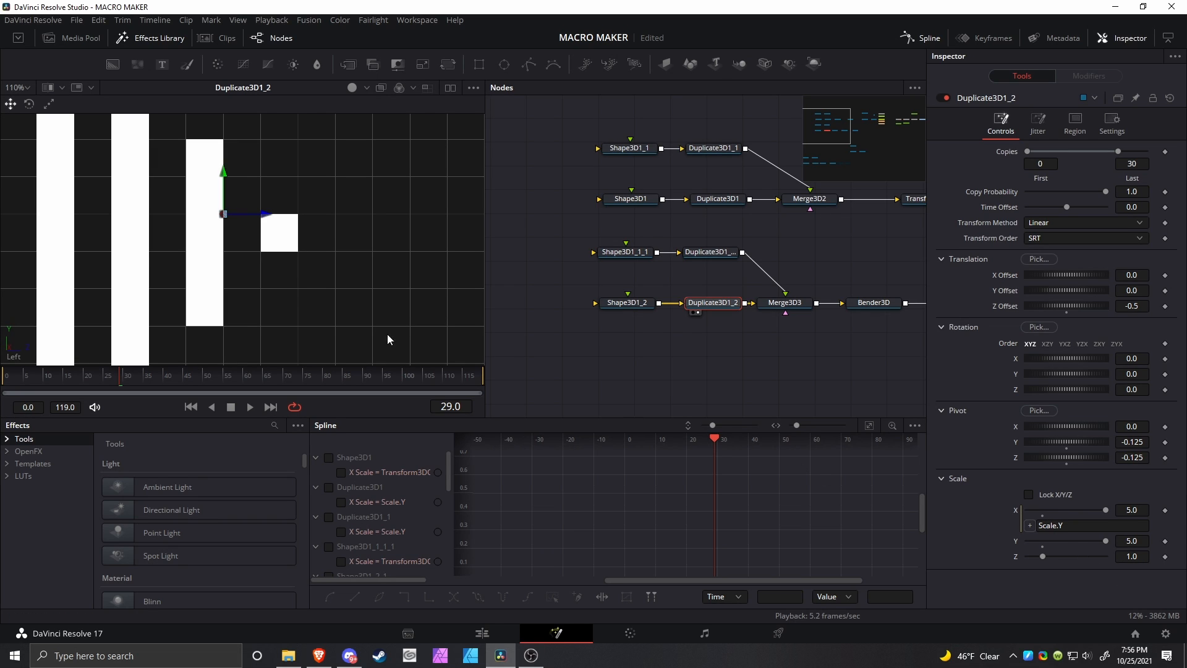
left_click_drag(314, 249, 308, 243)
Compare the Shape3D1_2 cube's translation and size with the pivot values of Duplicate3D1_2.
left_click(302, 239)
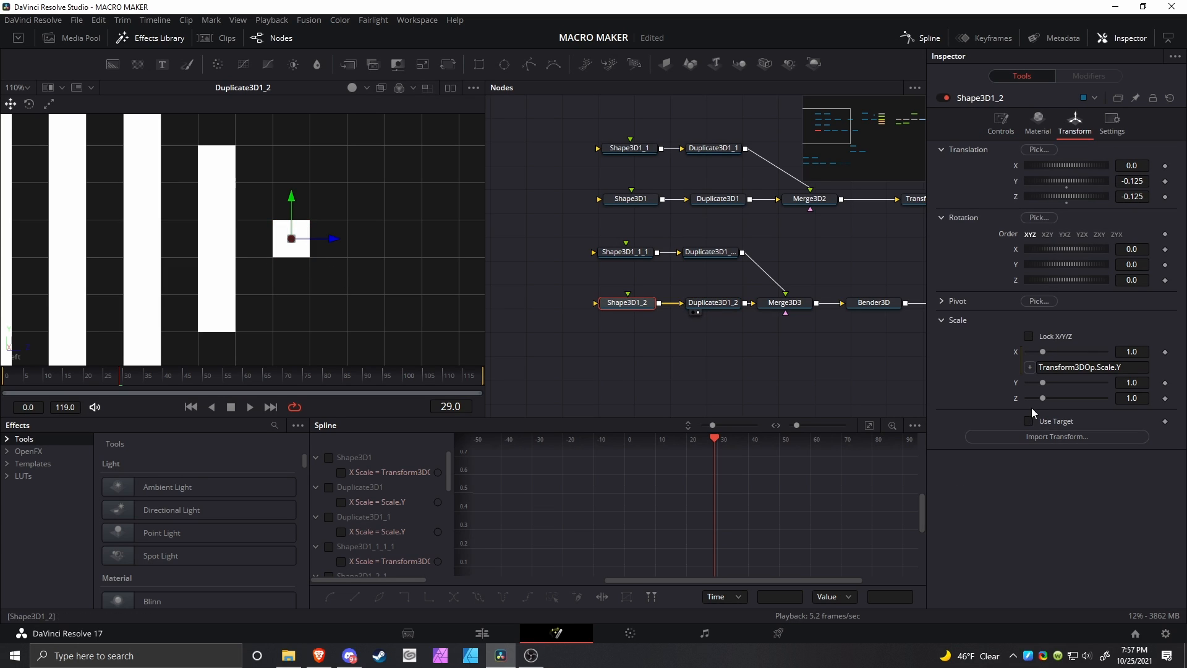
left_click(711, 303)
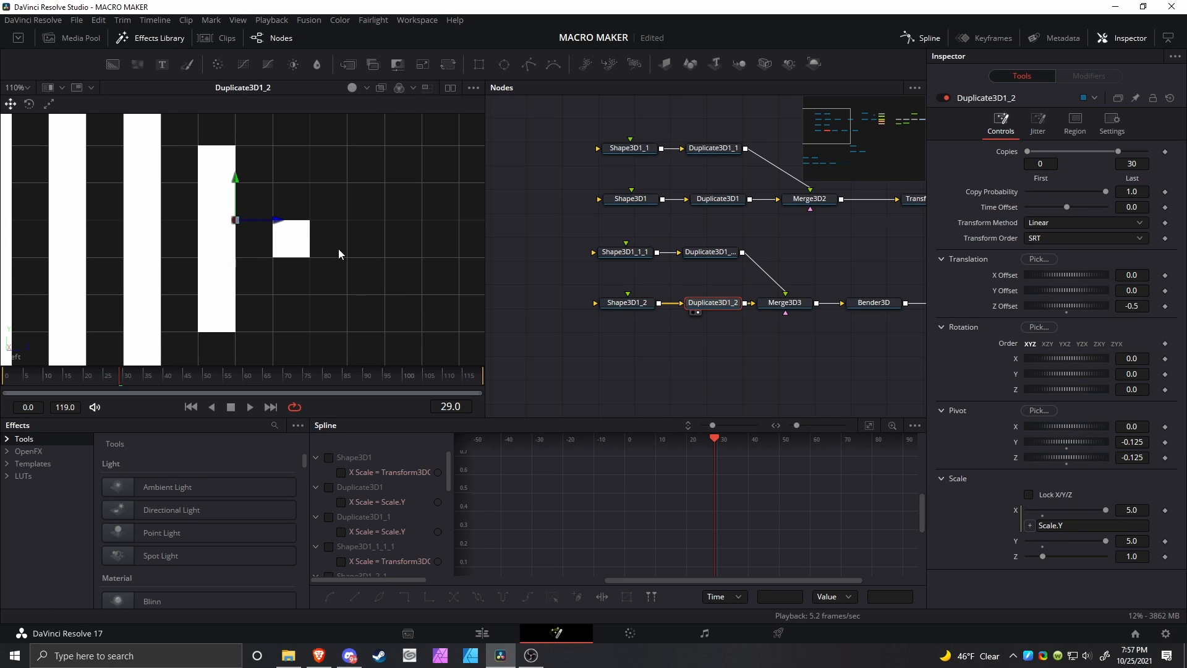
left_click(220, 365)
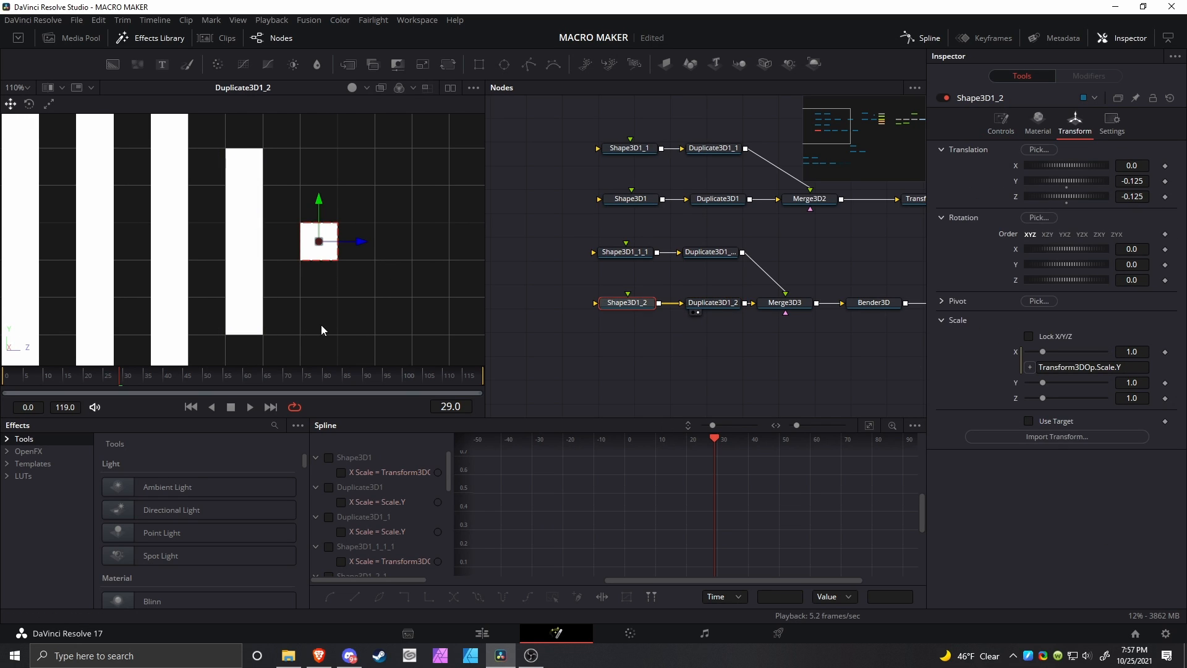
left_click_drag(256, 287, 419, 414)
left_click_drag(275, 317, 135, 226)
left_click_drag(308, 298, 278, 273)
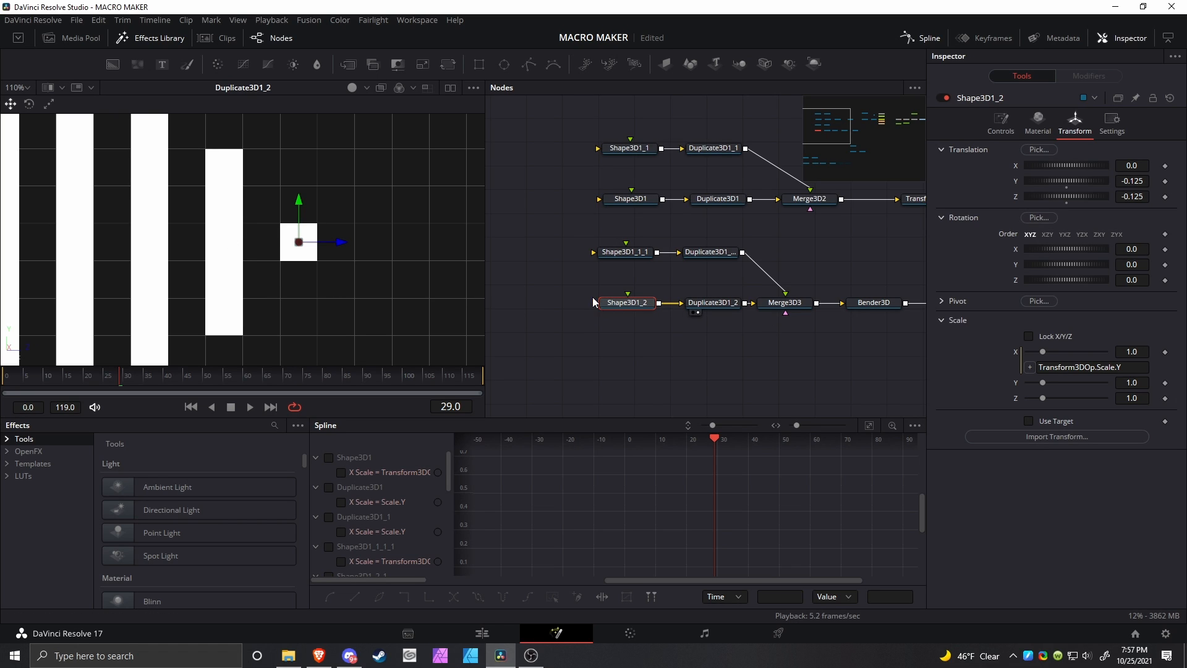
left_click(1008, 133)
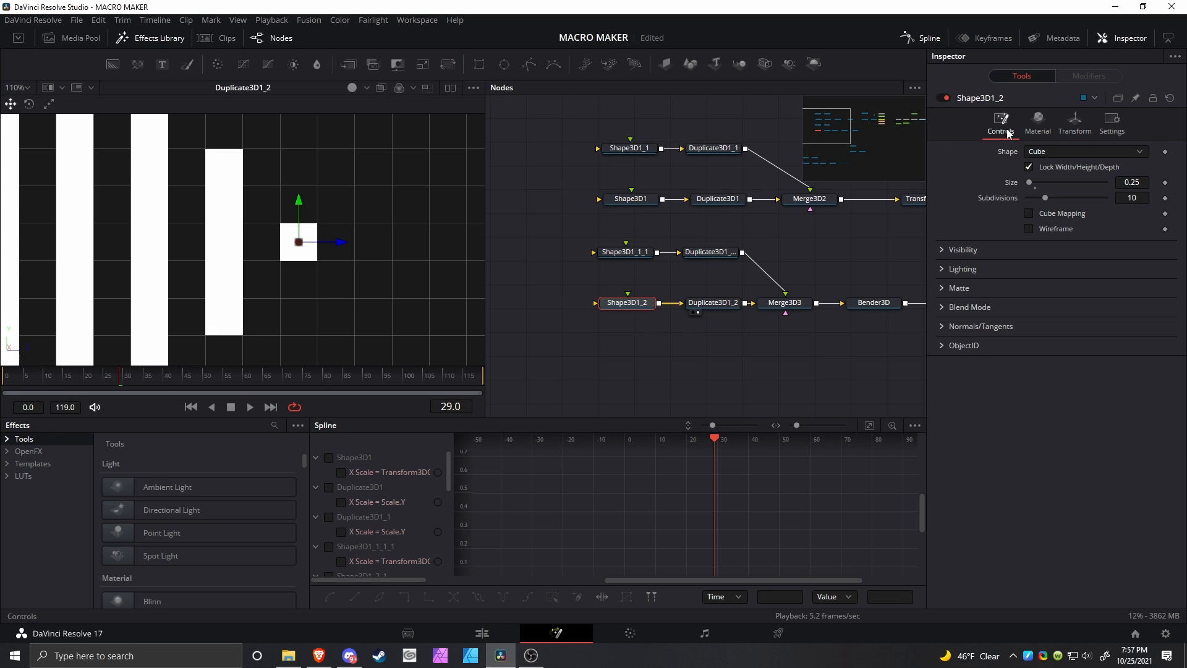
Try resetting the Y and Z pivot of Duplicate3D1_2 to 0, and undo the resets.
left_click(719, 303)
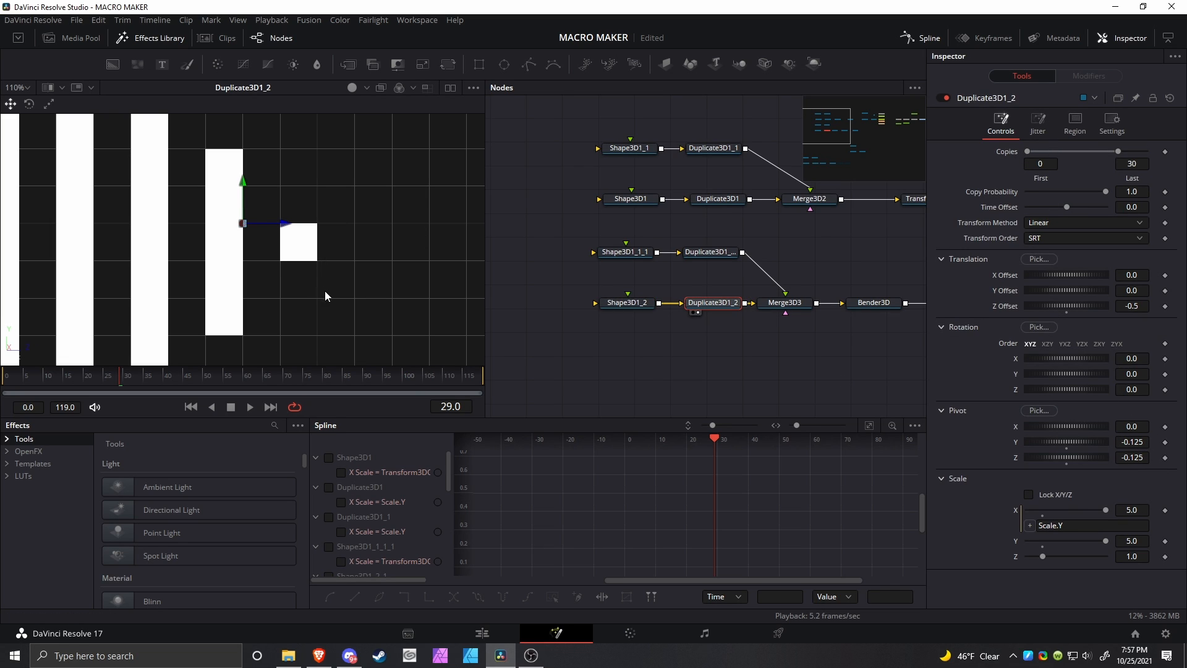
key("ctrl+z")
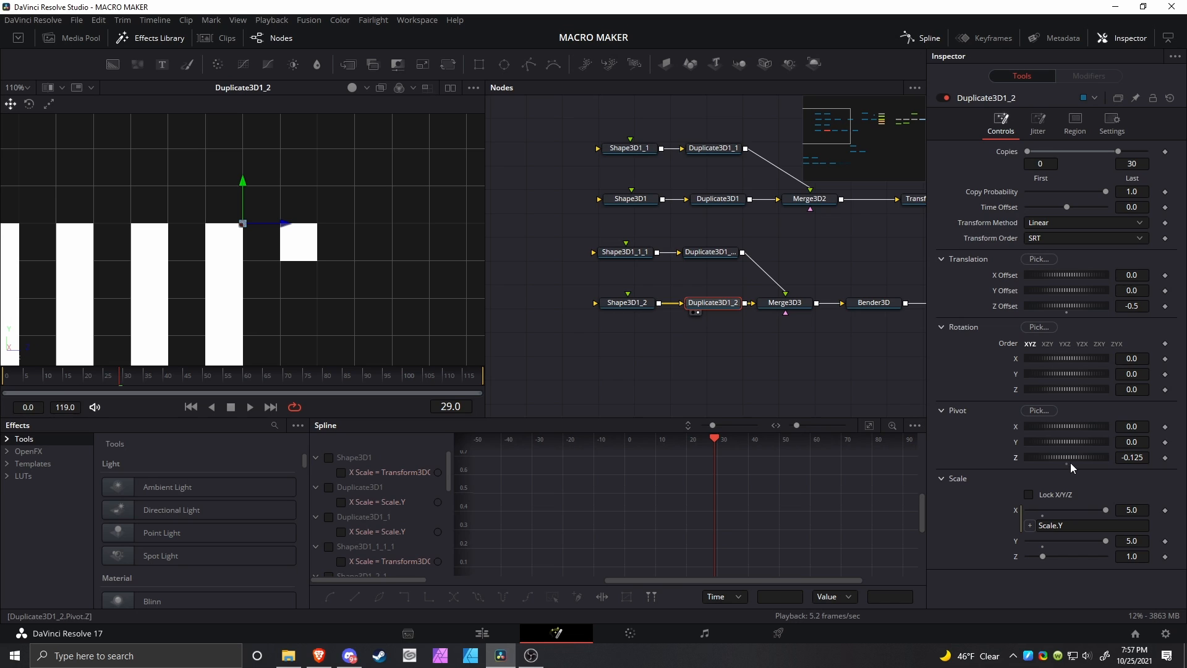
left_click(1070, 463)
scroll(254, 271, "down", 10)
key("ctrl+z")
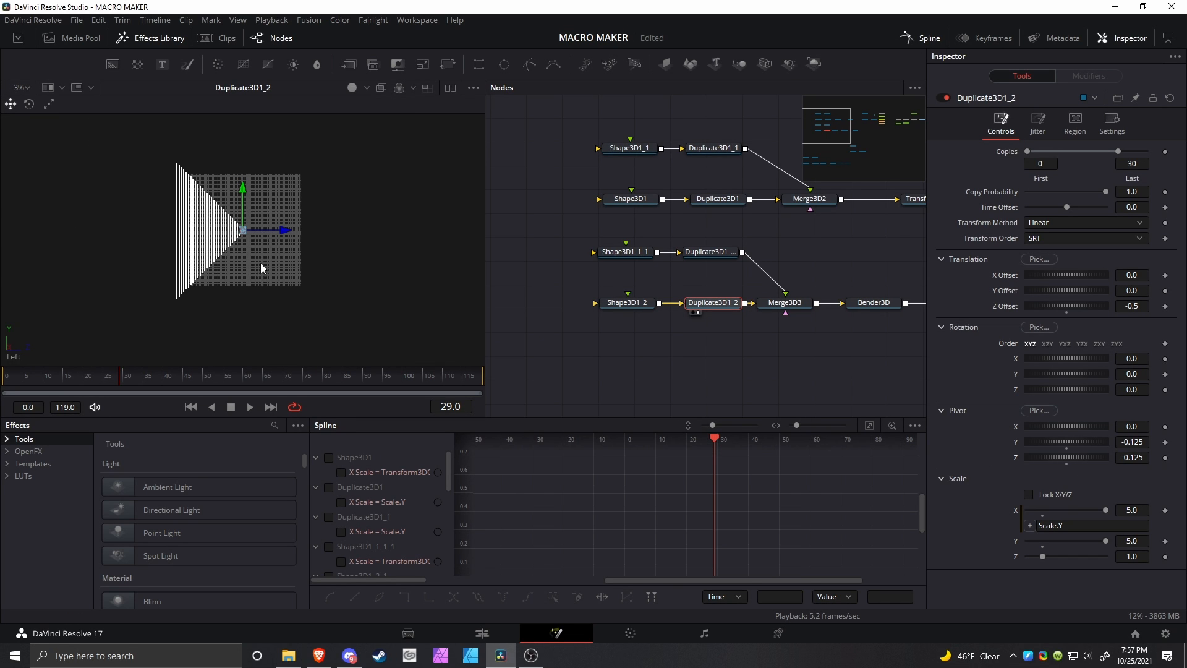
Select the original cube in the viewer to show its shape and size settings.
scroll(260, 254, "up", 10)
left_click_drag(268, 242, 258, 244)
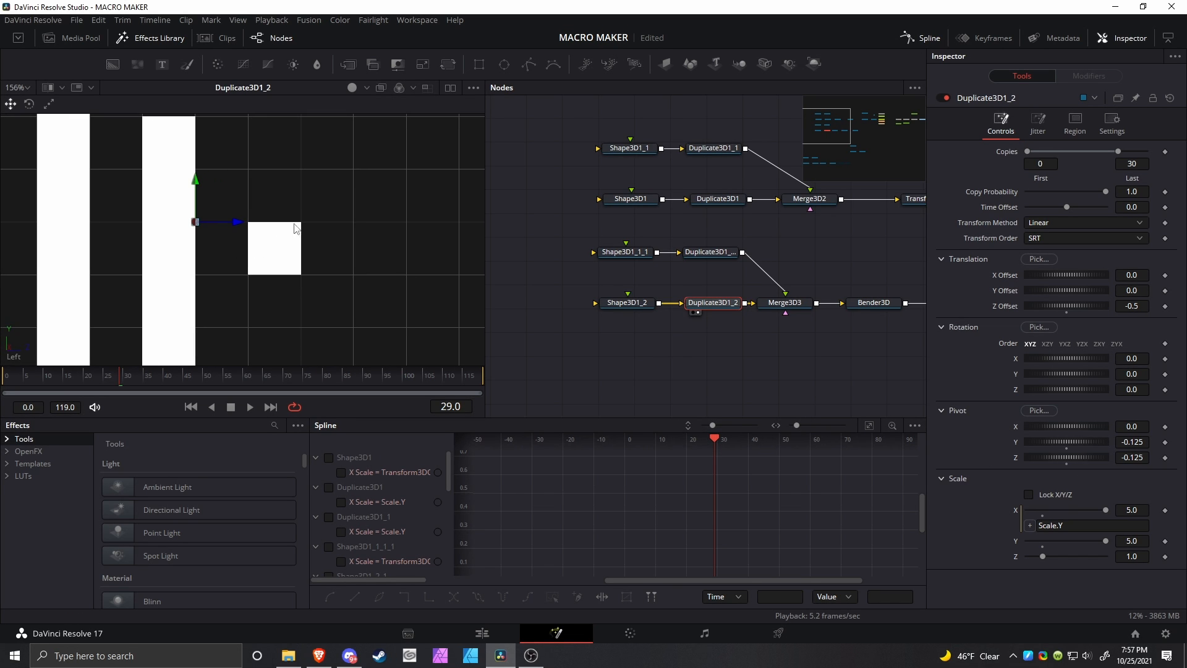
left_click(298, 238)
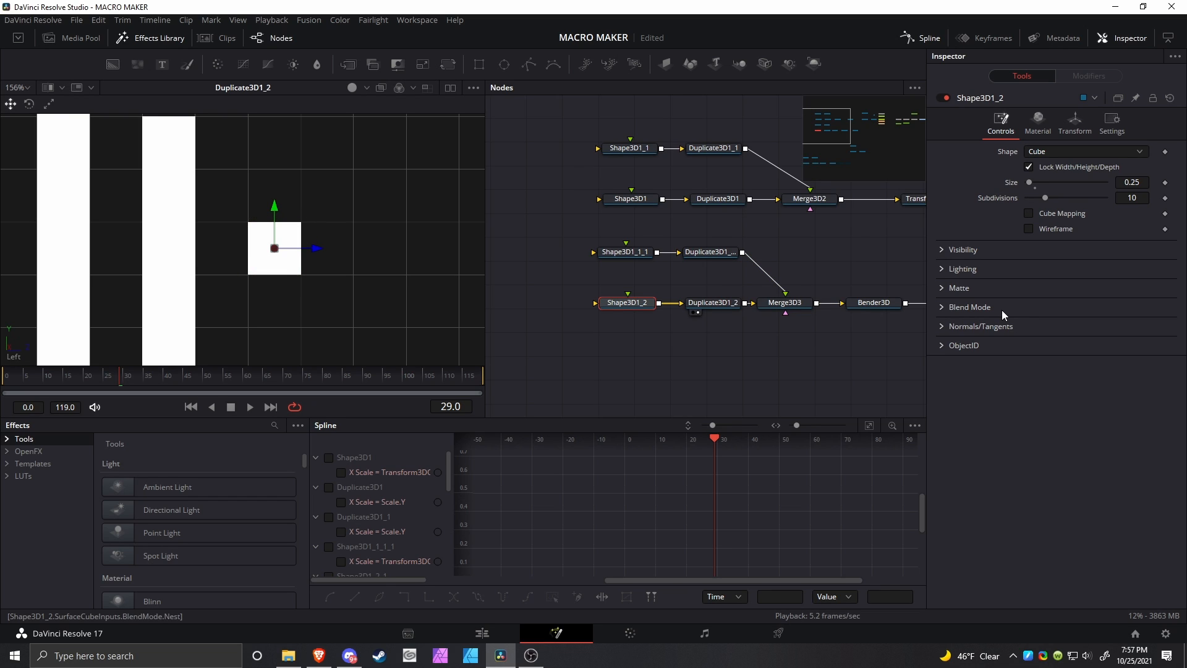
Show the transform settings of Shape3D1_2 and examine the cube's offset from the grid centre.
left_click(1038, 122)
left_click(1075, 122)
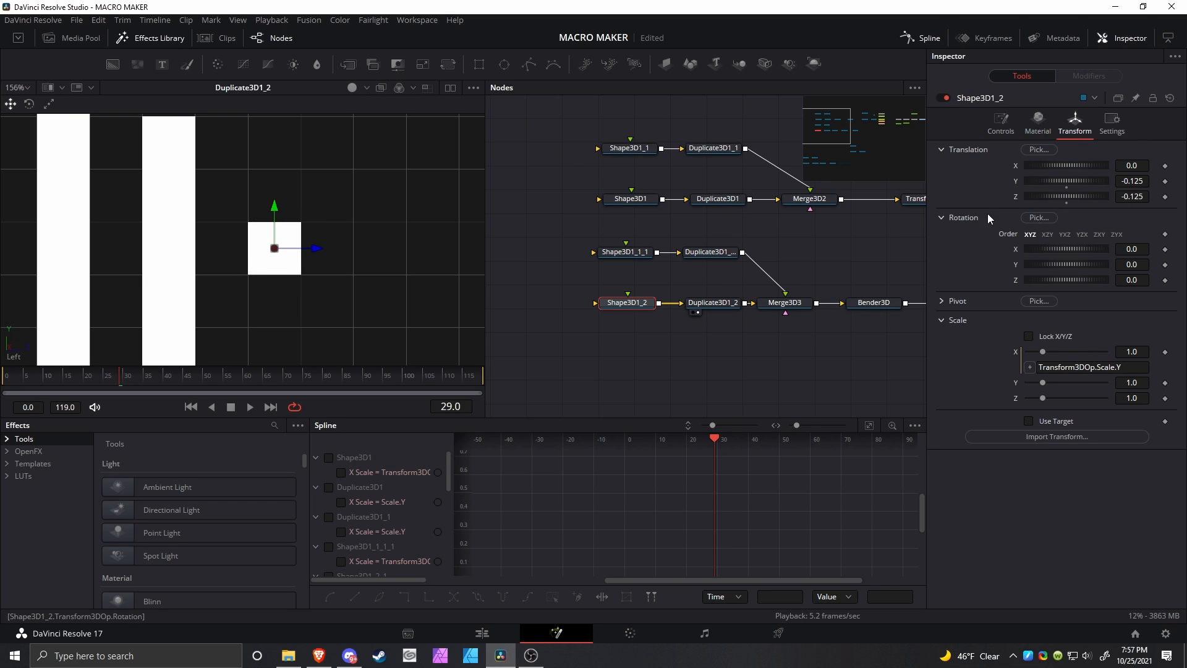
left_click_drag(339, 307, 355, 306)
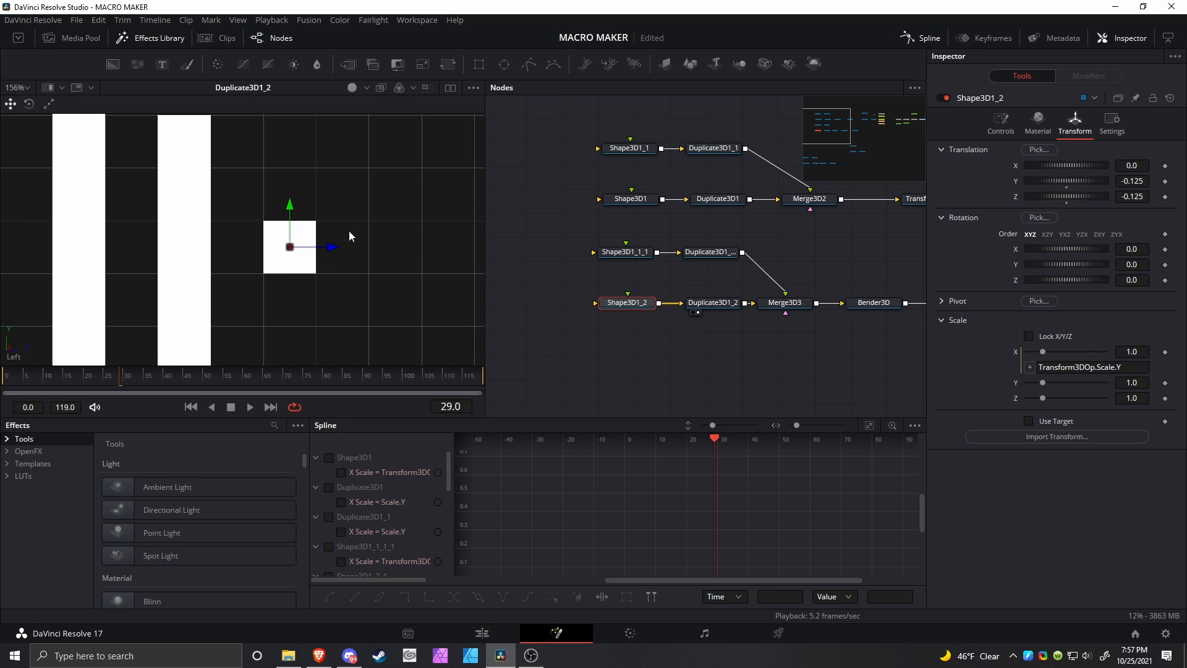
left_click_drag(335, 195, 289, 290)
Select Duplicate3D1_2 and examine its Z offset, pivot and scale against the wider row of copies.
left_click(713, 302)
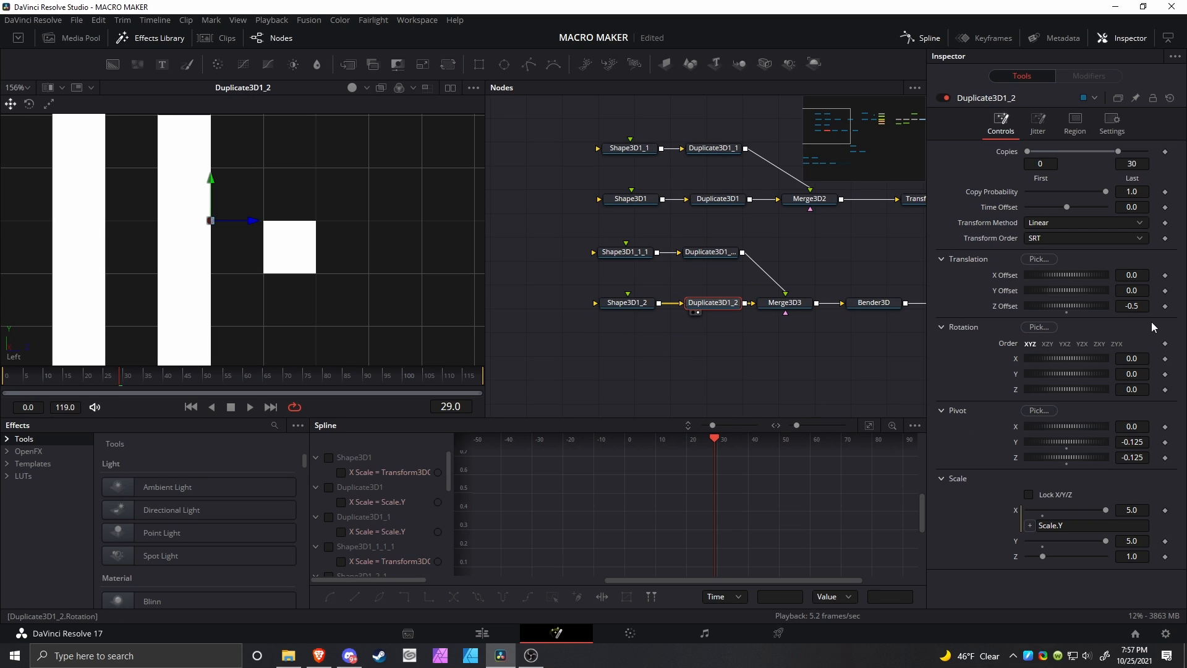
scroll(335, 252, "down", 5)
scroll(335, 252, "down", 4)
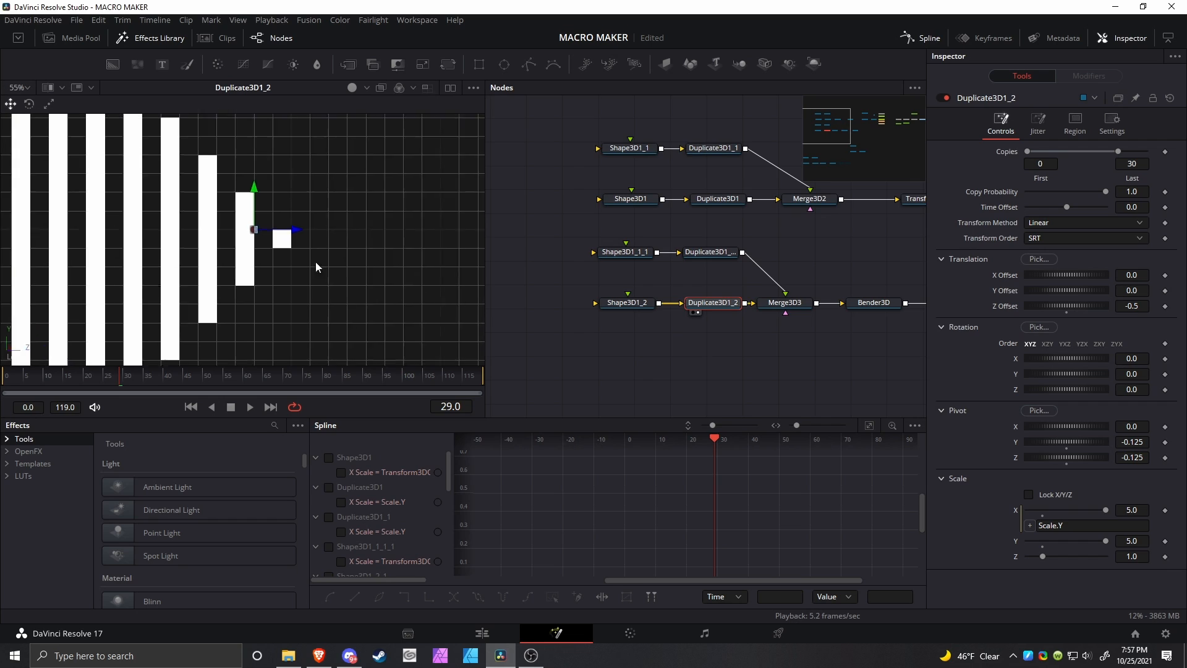
Switch the viewer to the Perspective camera and orbit around the duplicated cubes.
right_click(374, 279)
mouse_move(419, 351)
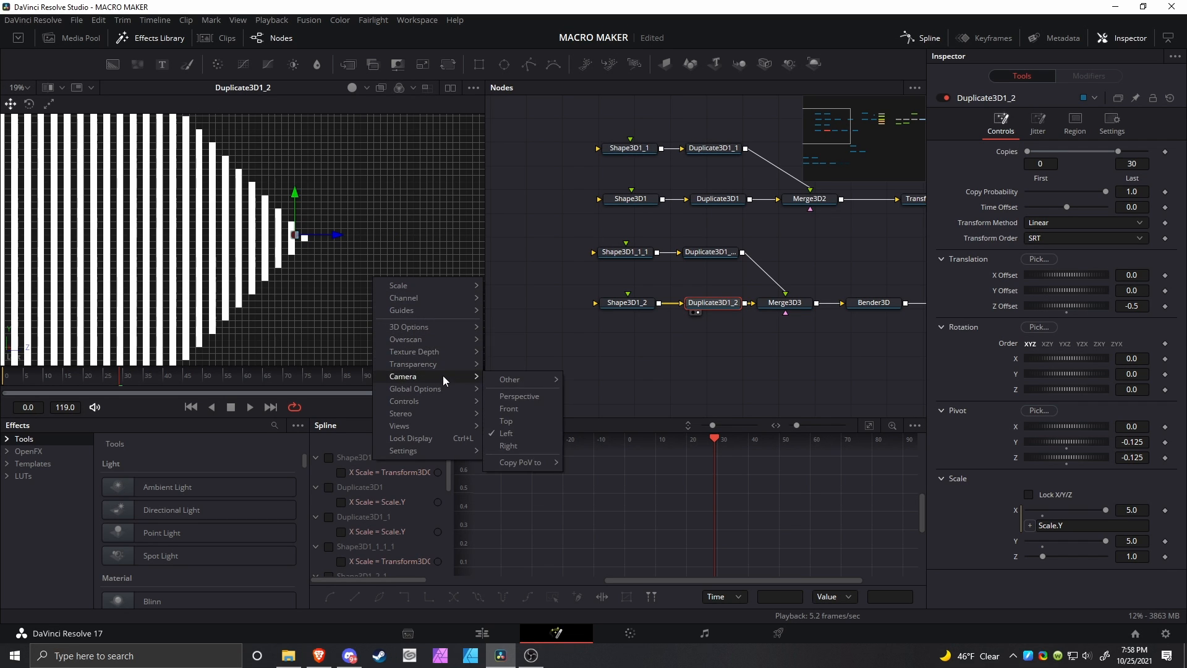
left_click(509, 391)
scroll(286, 259, "down", 5)
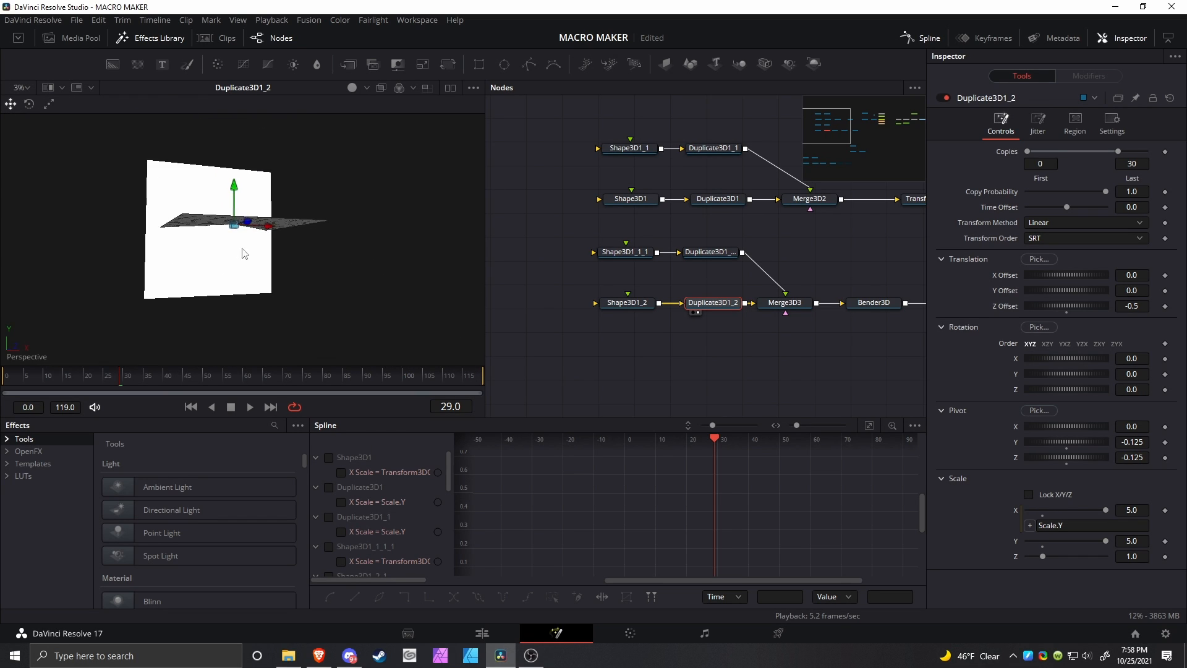
left_click_drag(243, 252, 270, 263)
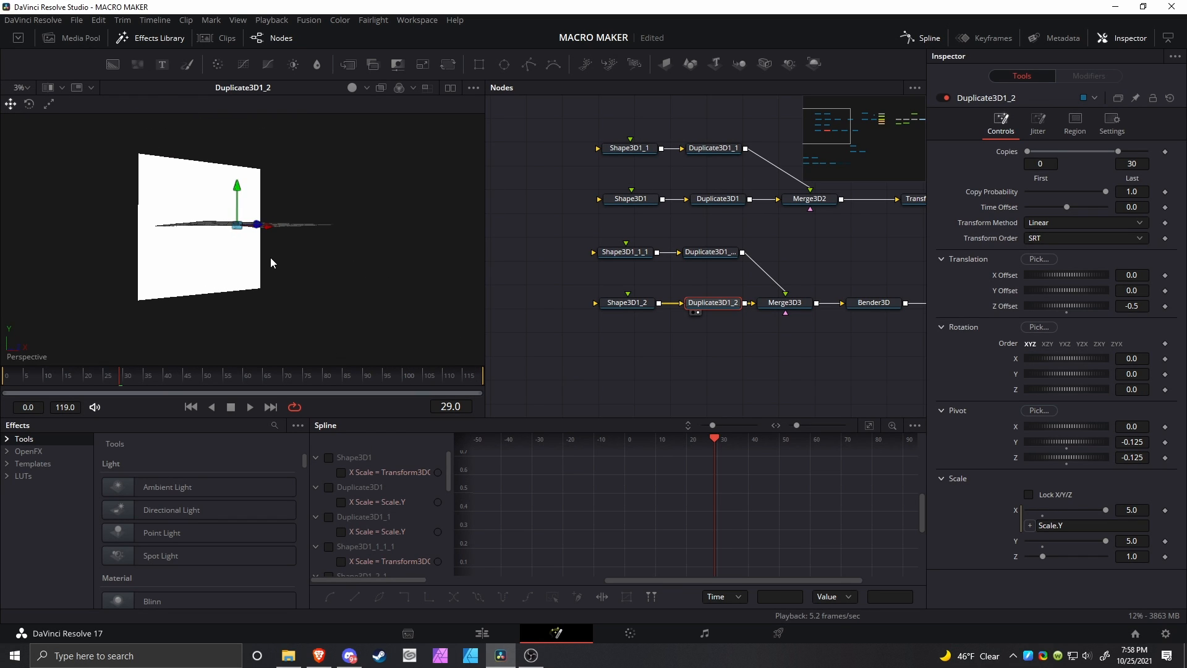
Set the viewer camera back to the Left view of the duplicated cubes.
right_click(396, 289)
mouse_move(445, 383)
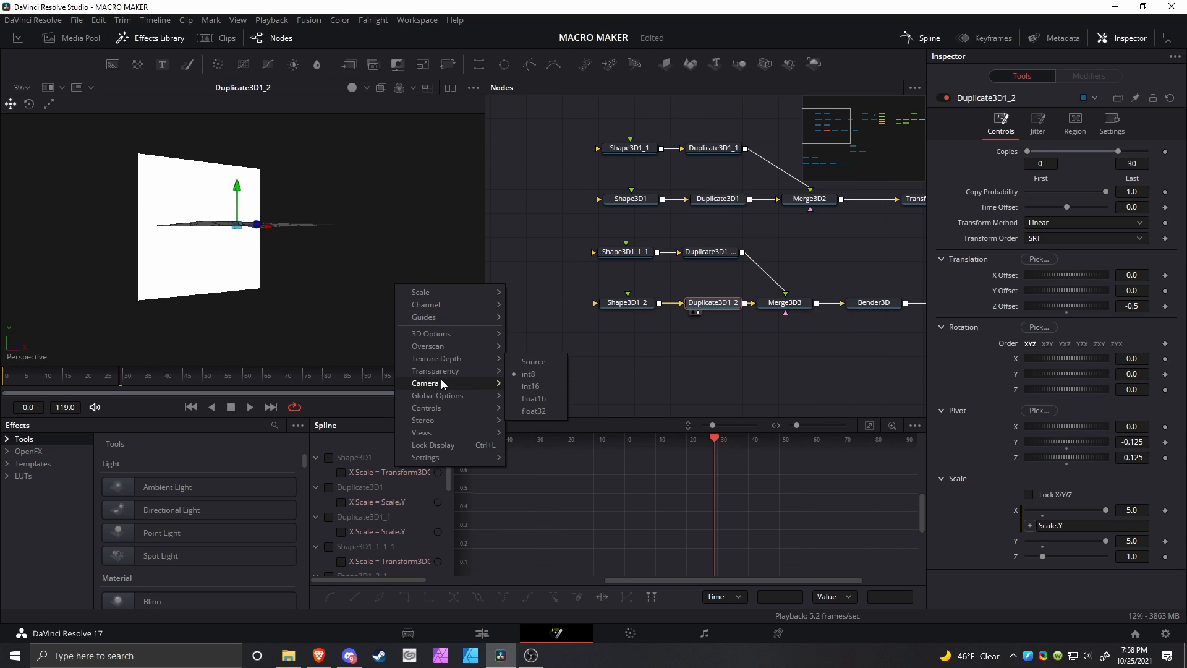
left_click(528, 440)
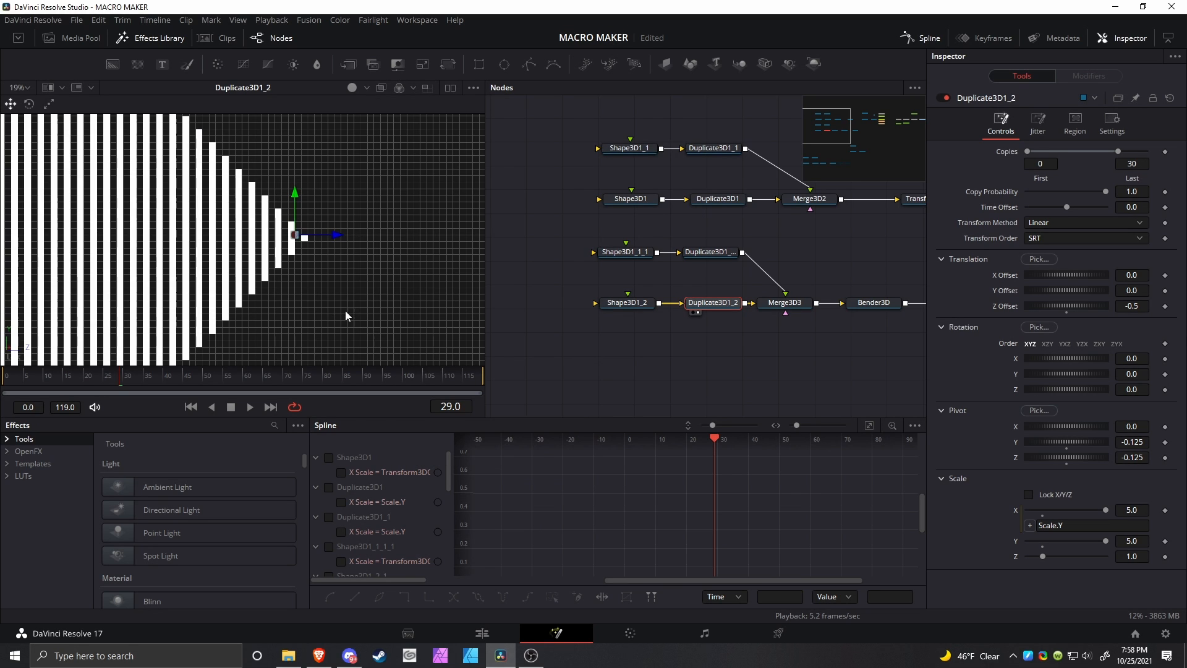
scroll(323, 291, "up", 2)
View Merge3D3 to show both stripe sets together, and select the first purple cube.
left_click_drag(728, 355, 714, 358)
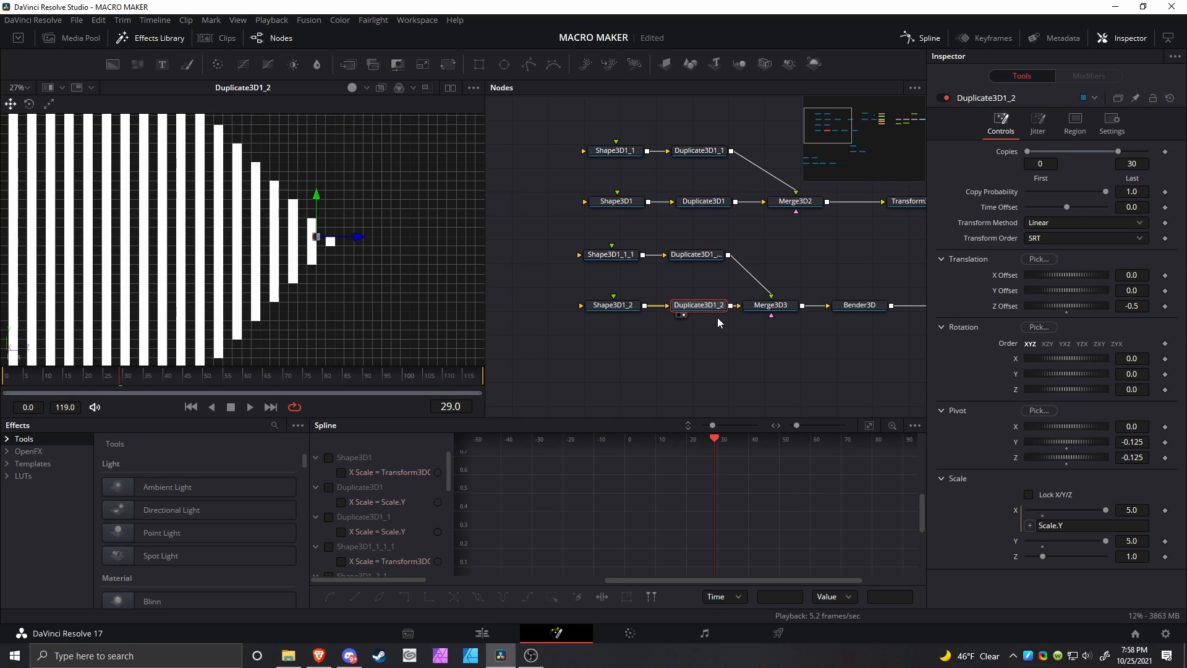
left_click(770, 308)
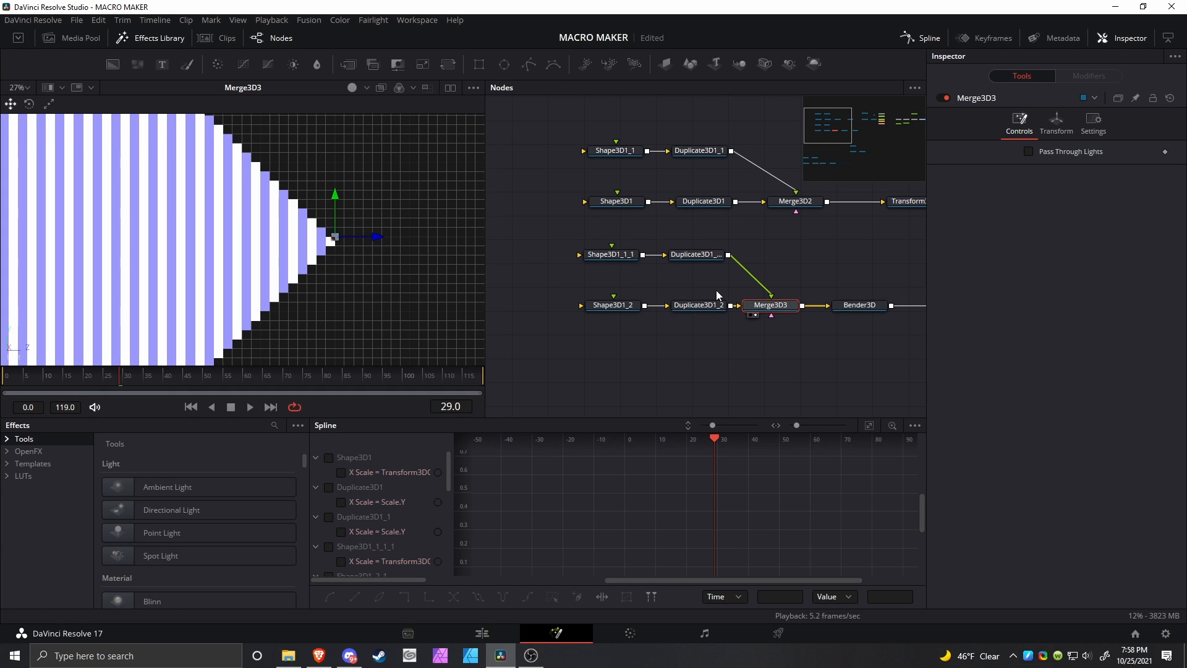
left_click(321, 240)
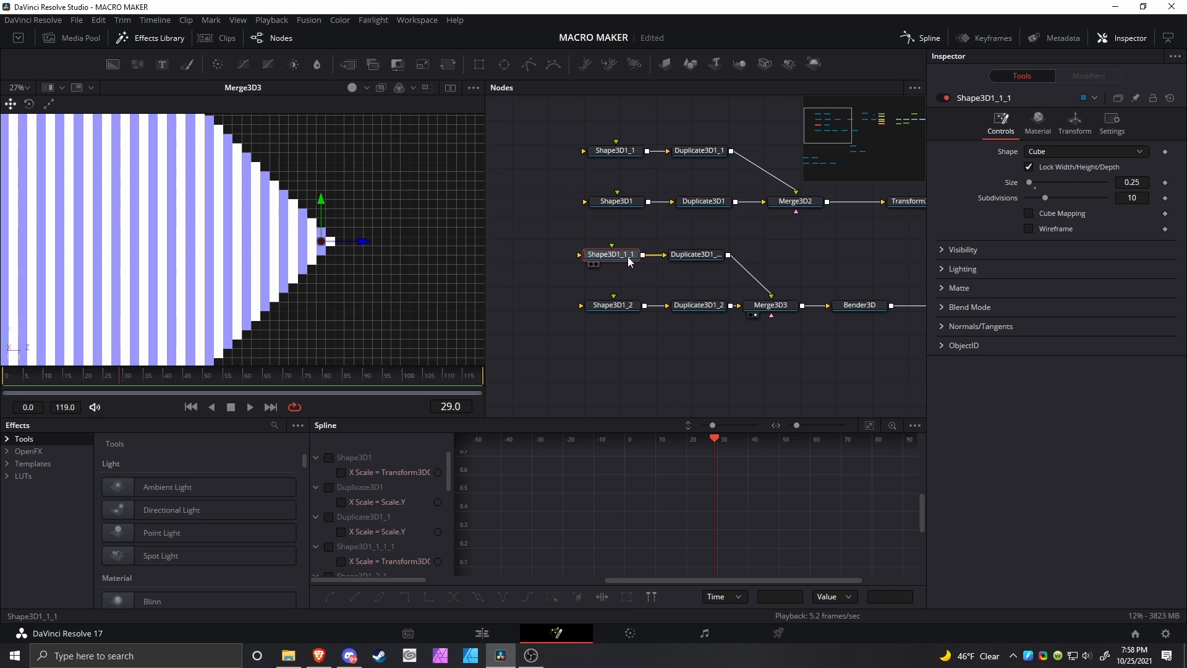
View Shape3D1_1_1 on its own and show its transform settings.
left_click(591, 264)
scroll(382, 243, "up", 2)
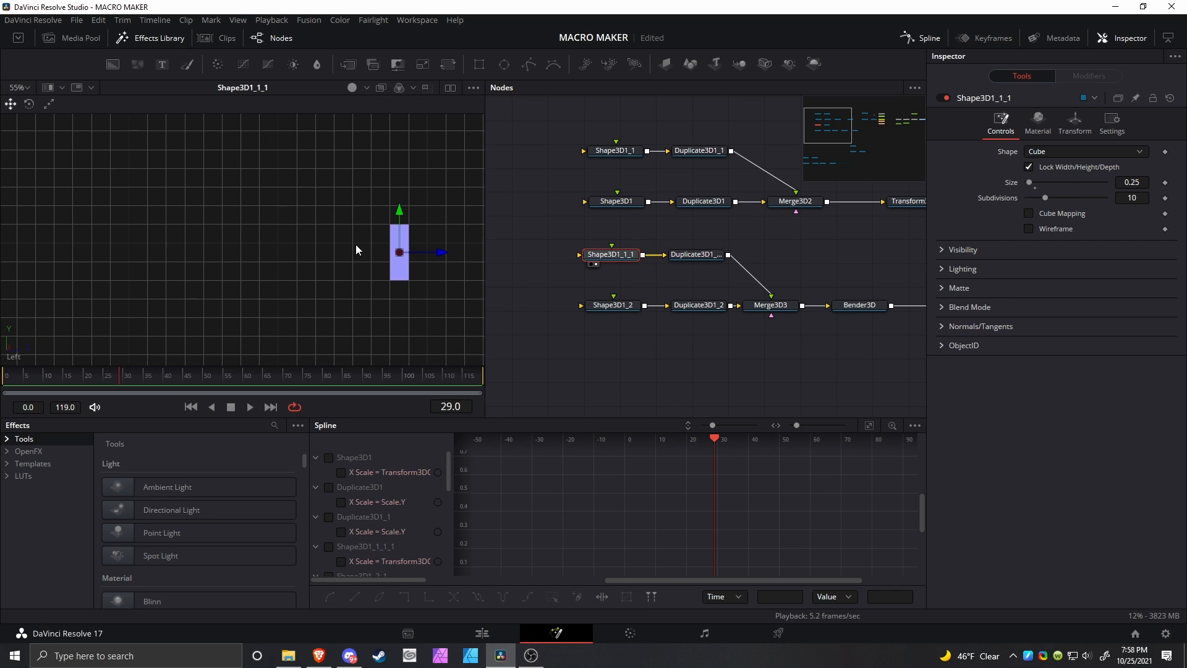
left_click_drag(355, 244, 316, 258)
scroll(284, 263, "up", 1)
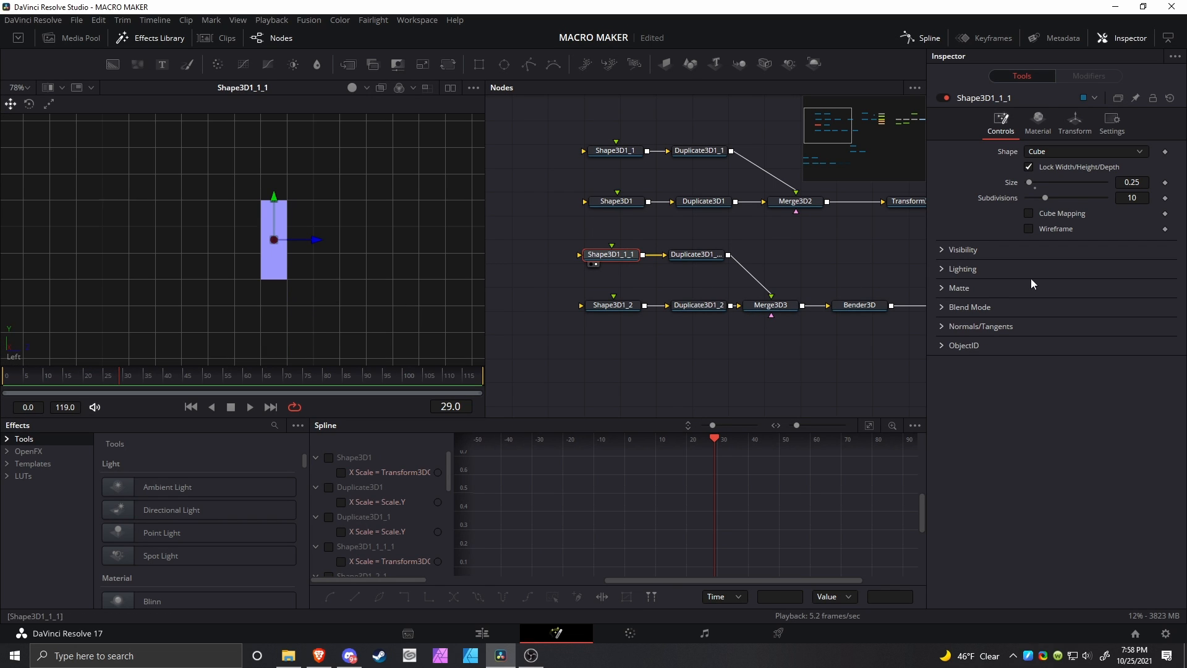
left_click(1076, 124)
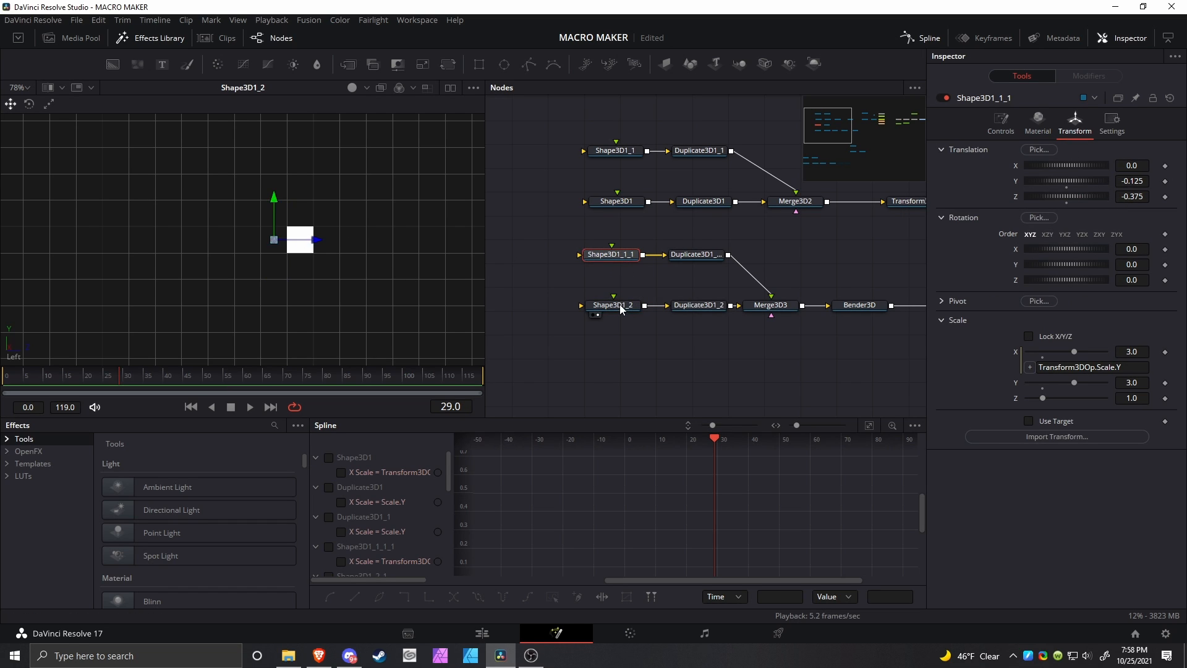
Compare the transform of Shape3D1_1_1 with Shape3D1_2, and check the purple cube's material colour.
left_click(612, 254)
left_click(623, 306)
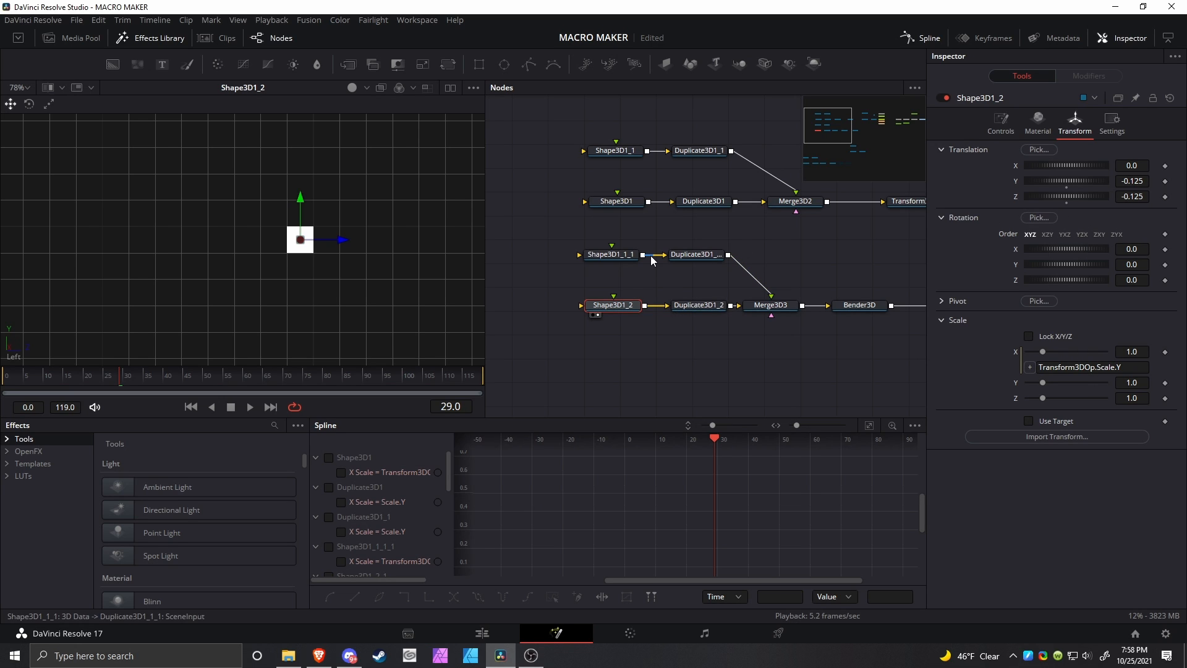
left_click(609, 255)
left_click(1038, 125)
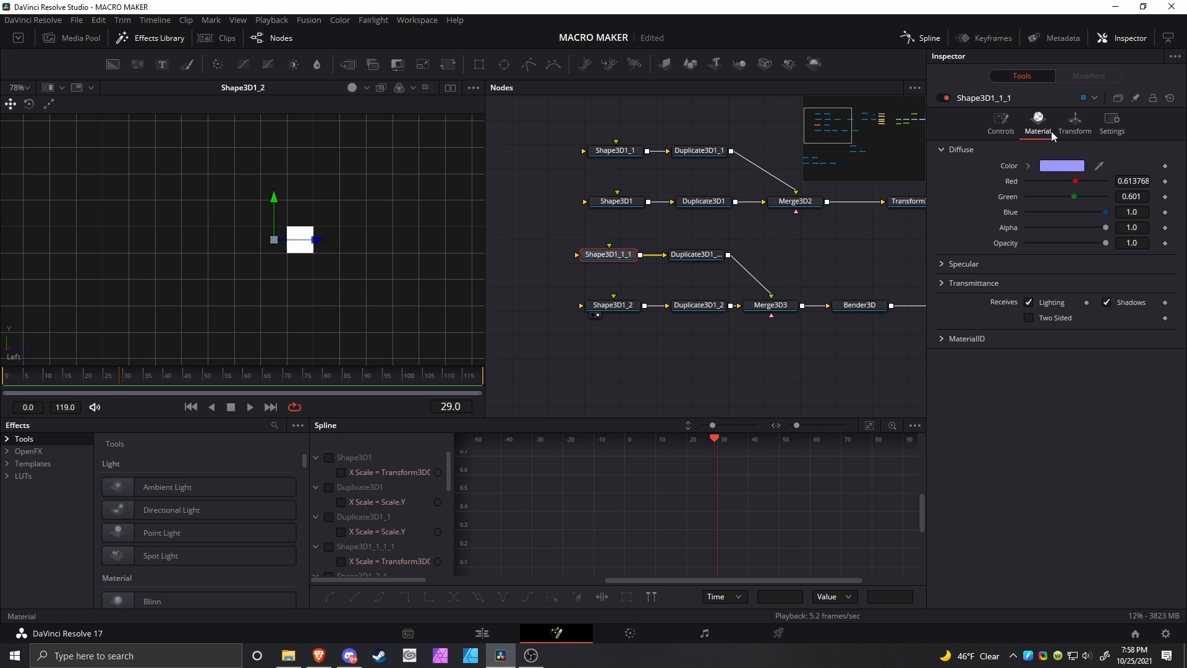
left_click(627, 310)
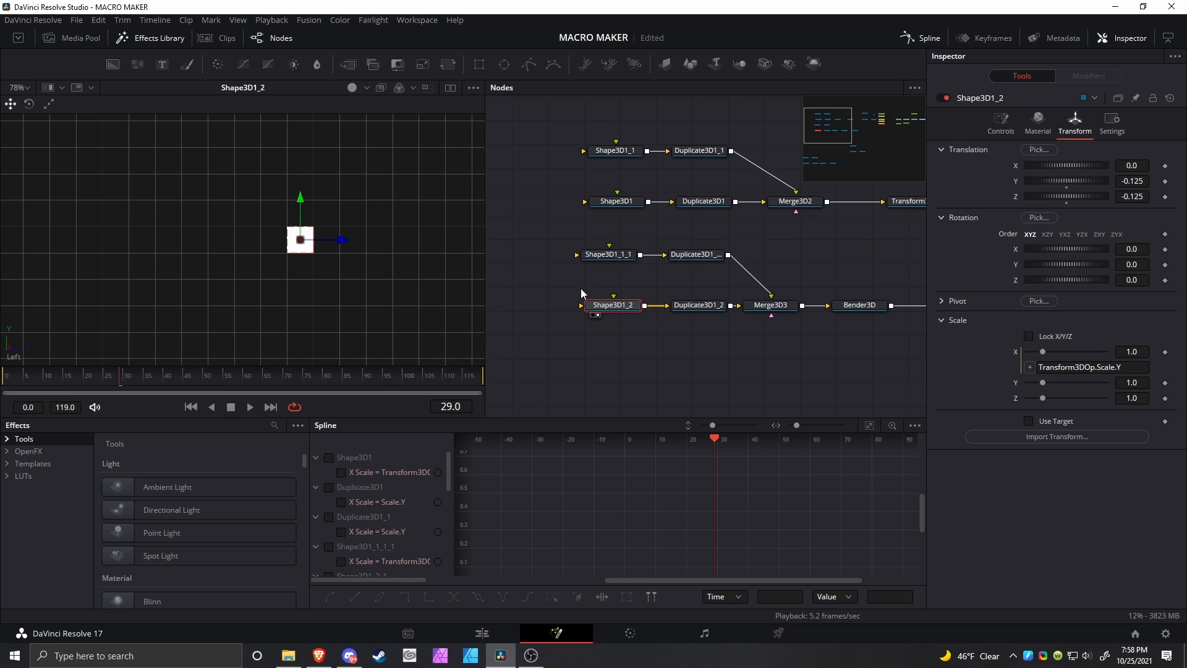
left_click(607, 255)
left_click(1074, 123)
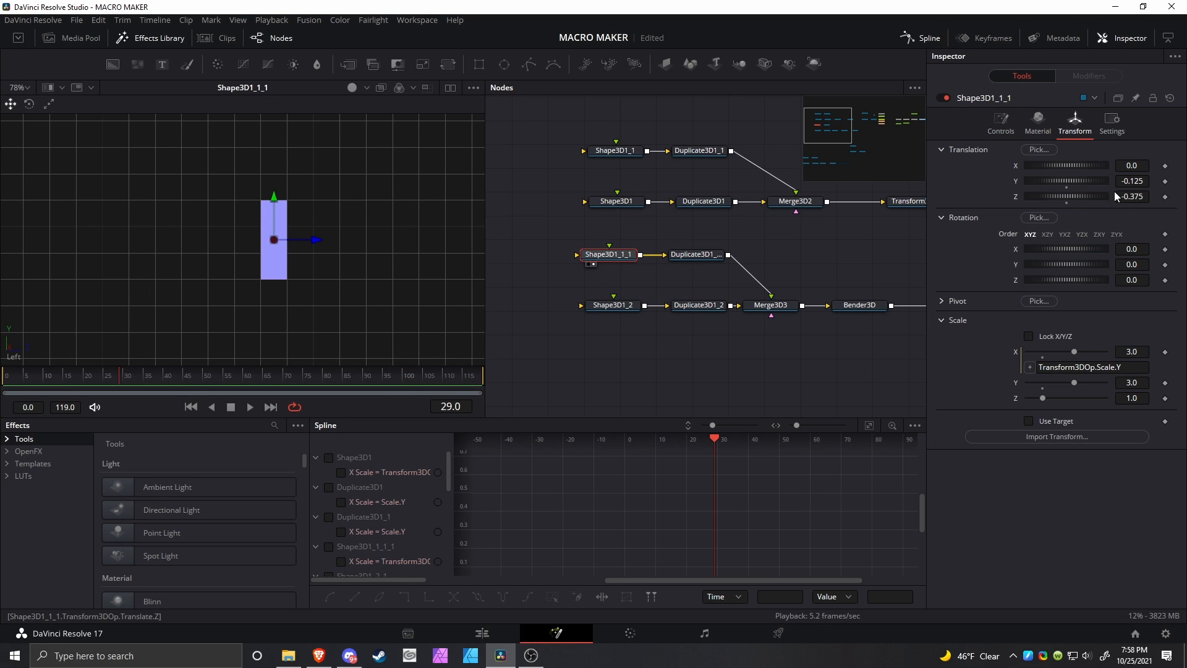
Alternate the viewer between Shape3D1_2 and Shape3D1_1_1 to compare the two cubes' positions on the grid.
scroll(309, 257, "up", 2)
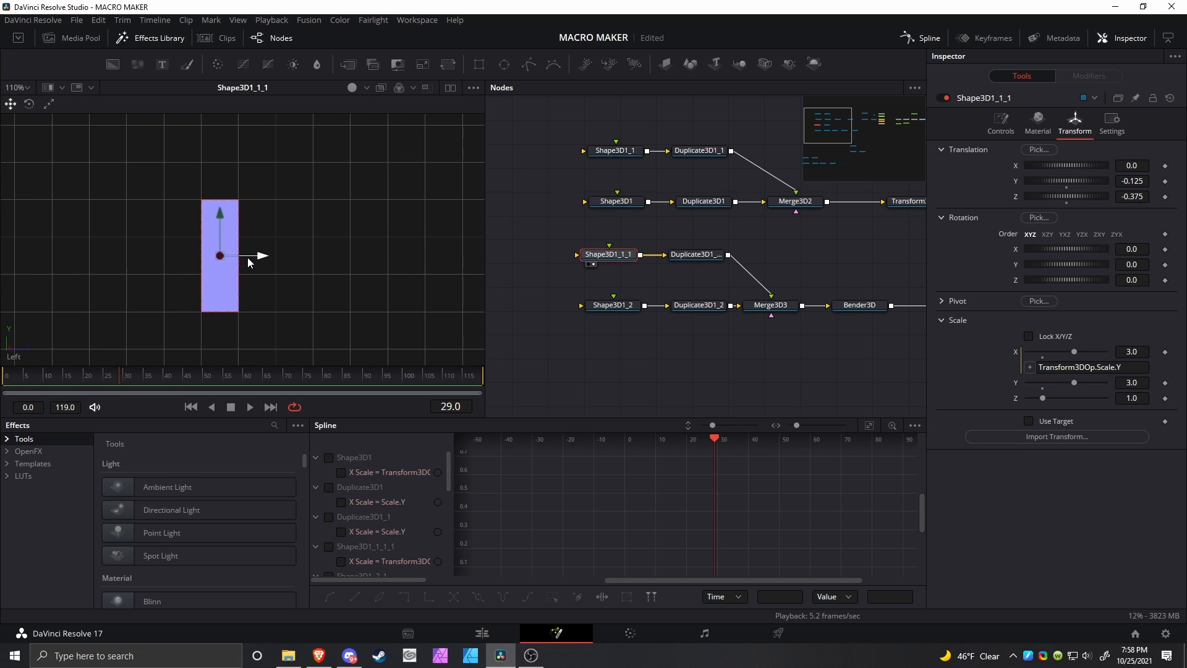
left_click(630, 303)
key("2")
left_click(614, 256)
key("2")
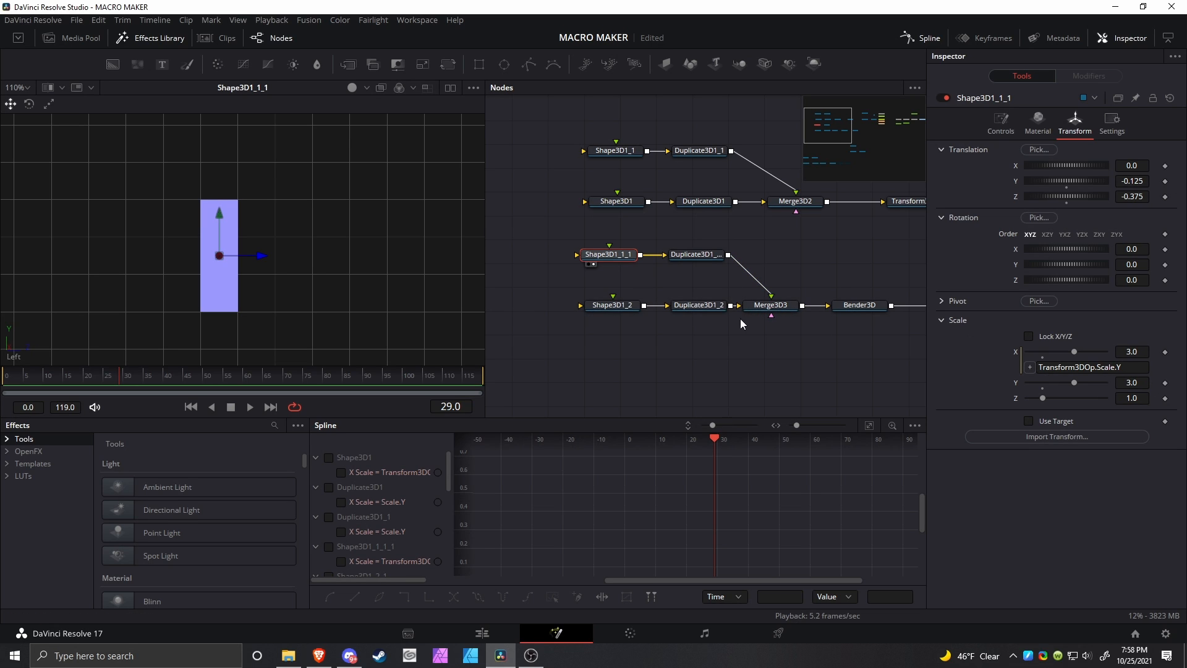
View Merge3D3 to examine how the purple cube sits beside the white one.
left_click(756, 307)
key("2")
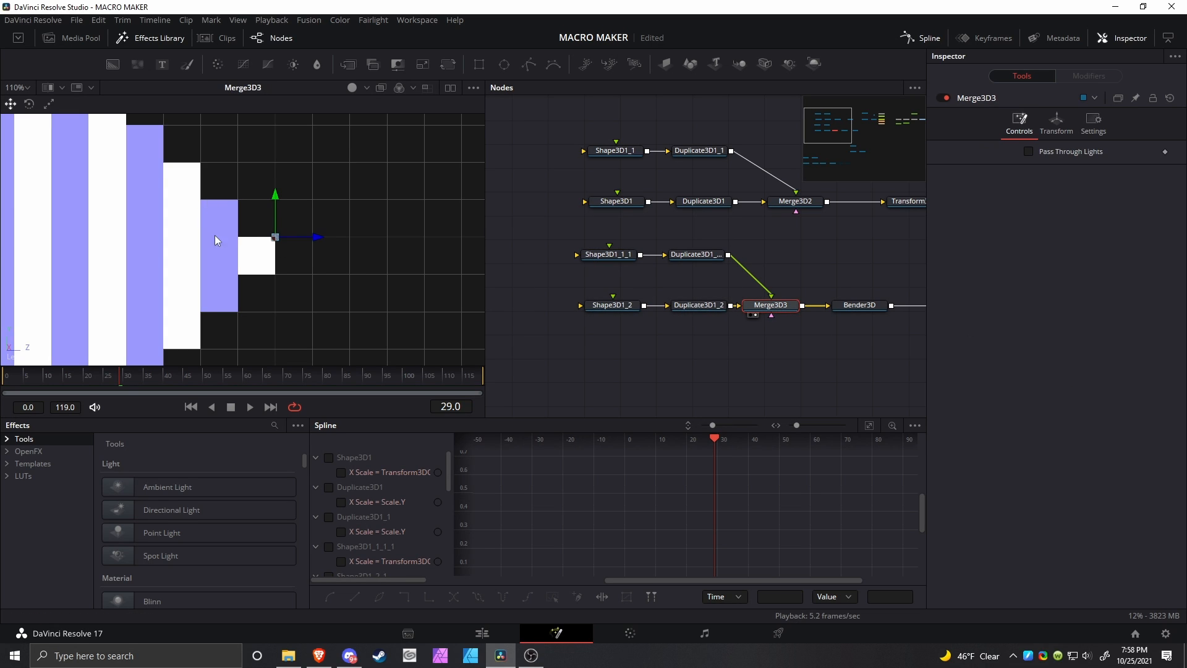
left_click(258, 260)
View Shape3D1_1_1 and its Duplicate3D1_1_1 copies, and examine the purple stripes' pivot and scale settings.
left_click(626, 256)
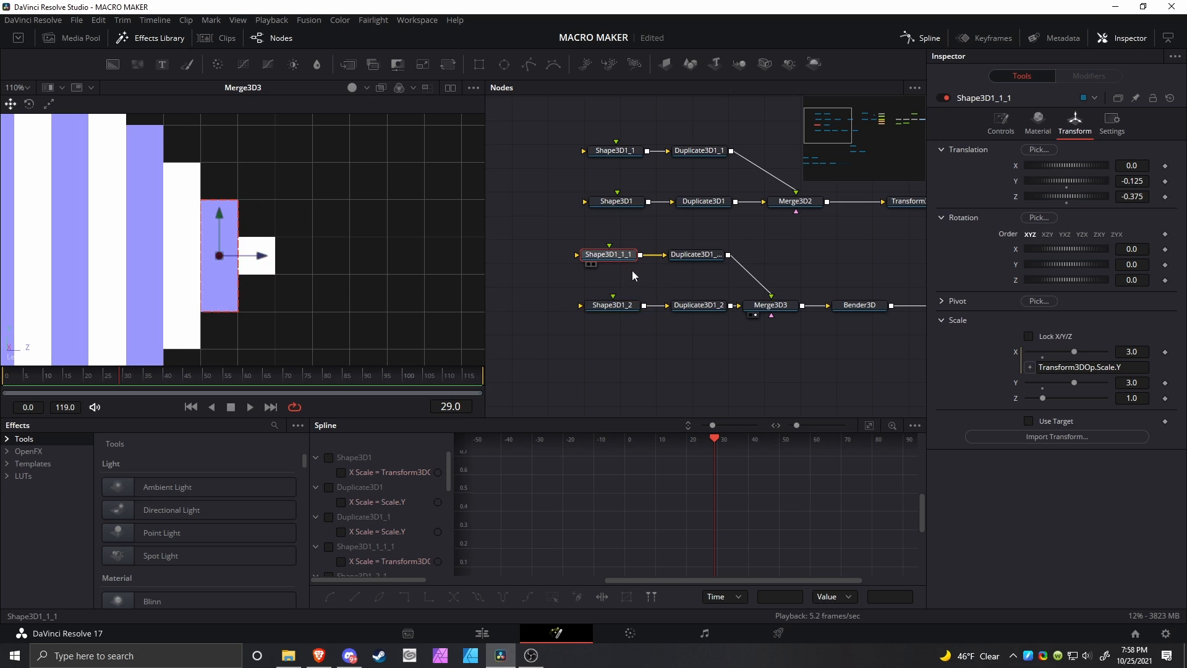
key("2")
left_click(683, 260)
key("2")
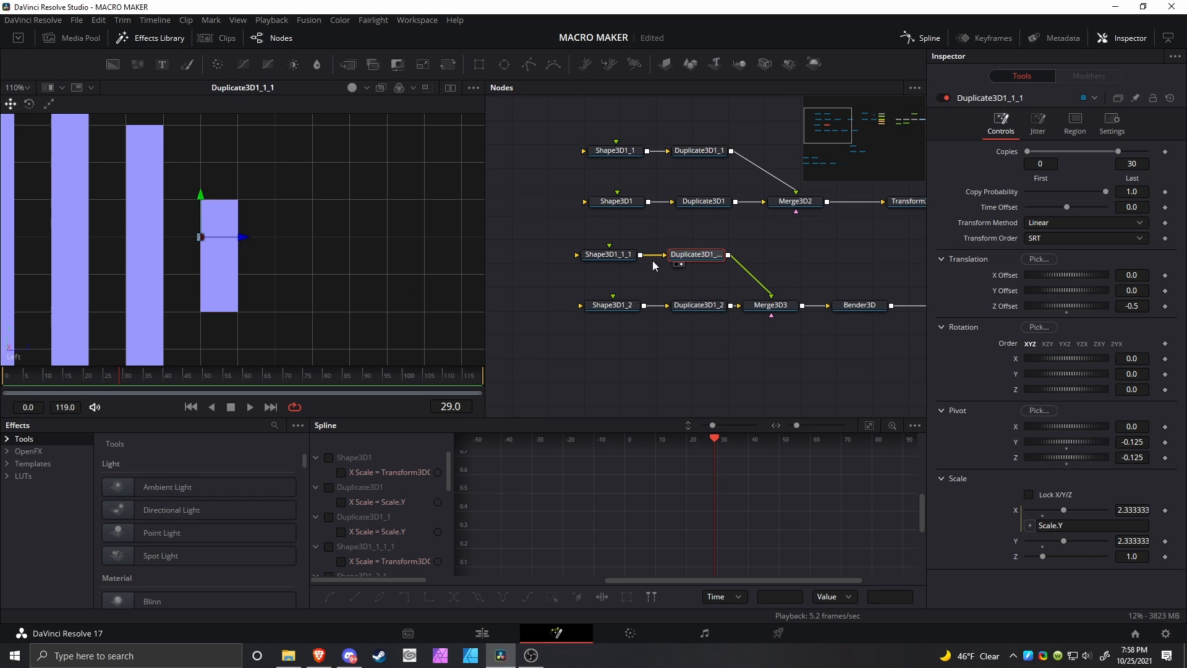
left_click_drag(257, 225, 317, 229)
scroll(317, 230, "down", 3)
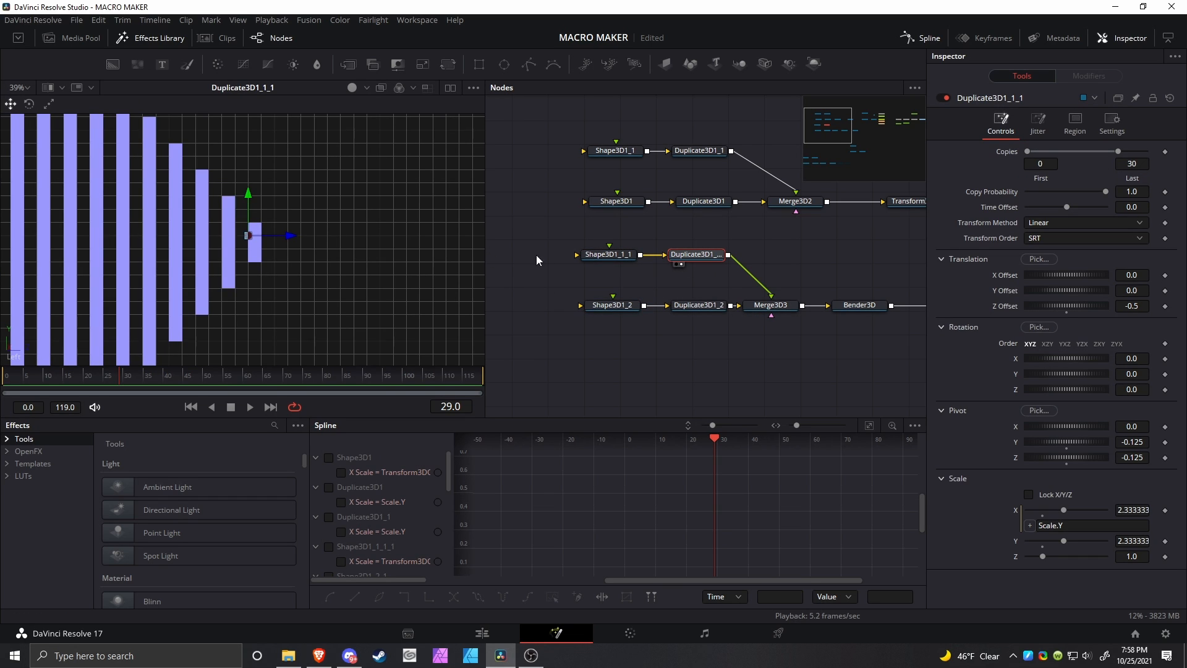
View Merge3D3 again and examine how the white and purple stripes step up evenly along the grid.
left_click(771, 309)
key("2")
scroll(247, 238, "up", 6)
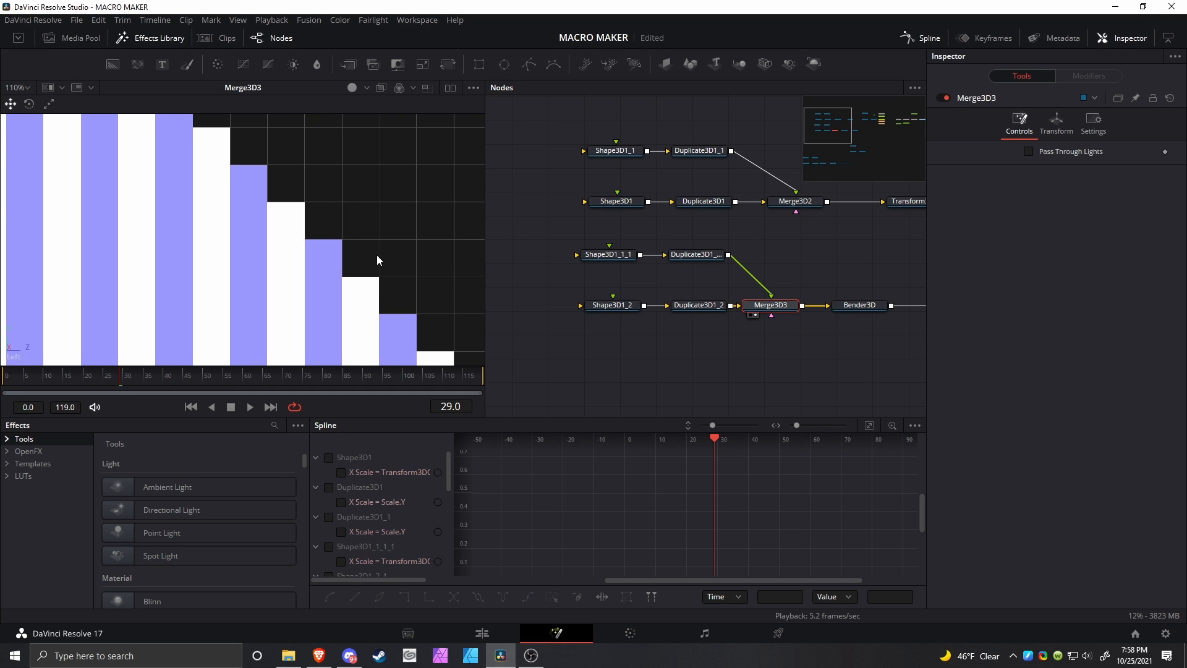
left_click_drag(355, 252, 136, 96)
left_click_drag(309, 268, 320, 272)
scroll(321, 272, "down", 3)
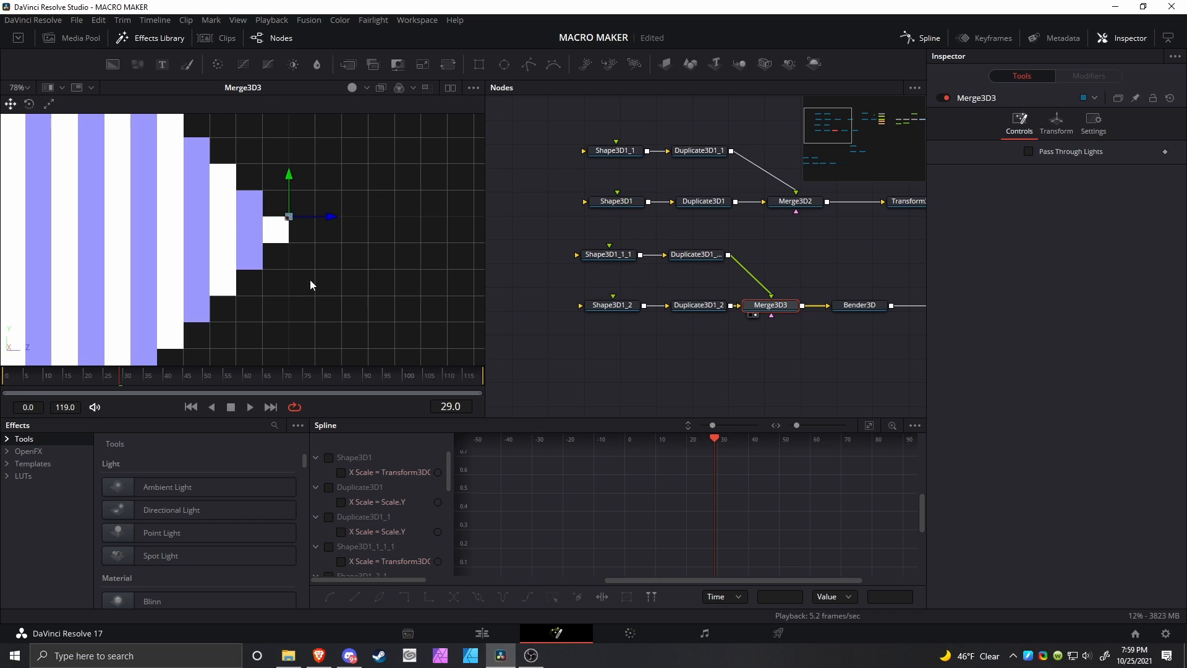
scroll(311, 274, "up", 2)
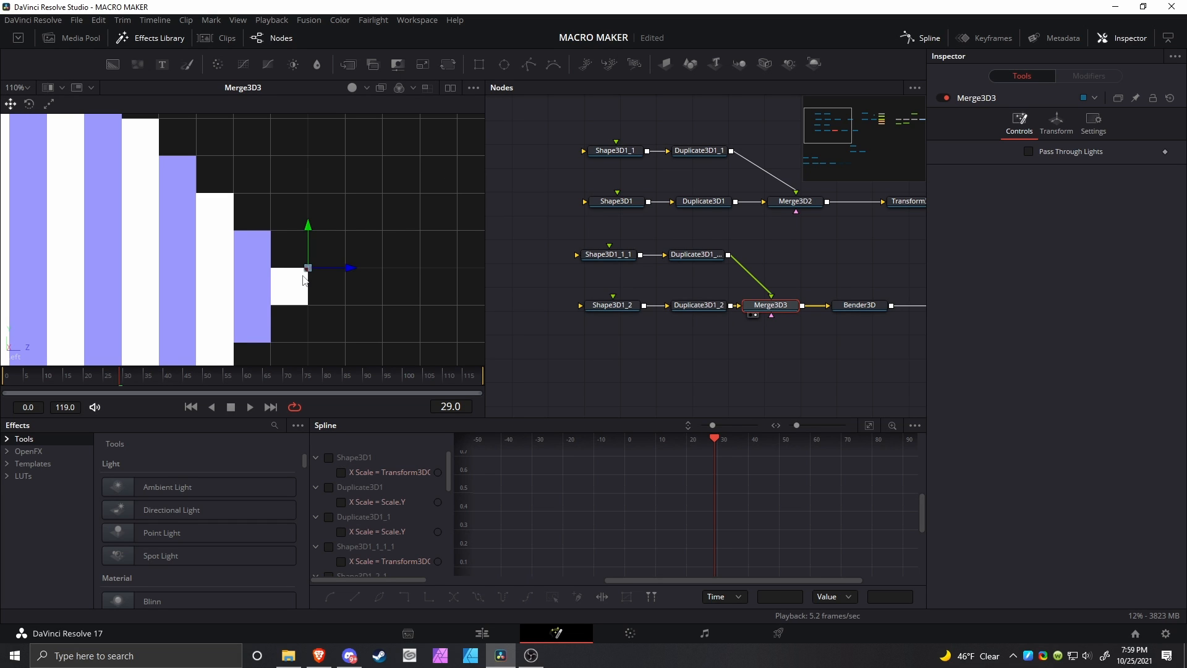
left_click_drag(302, 275, 340, 262)
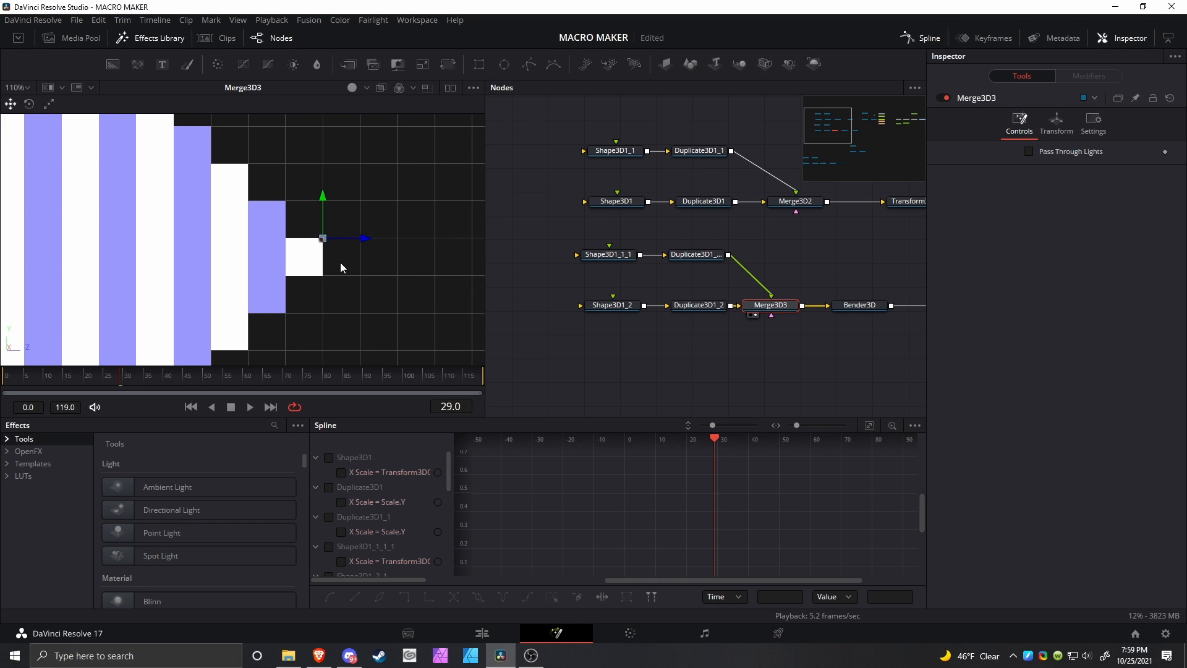
Alternately select the first purple and first white cubes in the merged view to compare their translation and scale.
left_click_drag(385, 201, 284, 308)
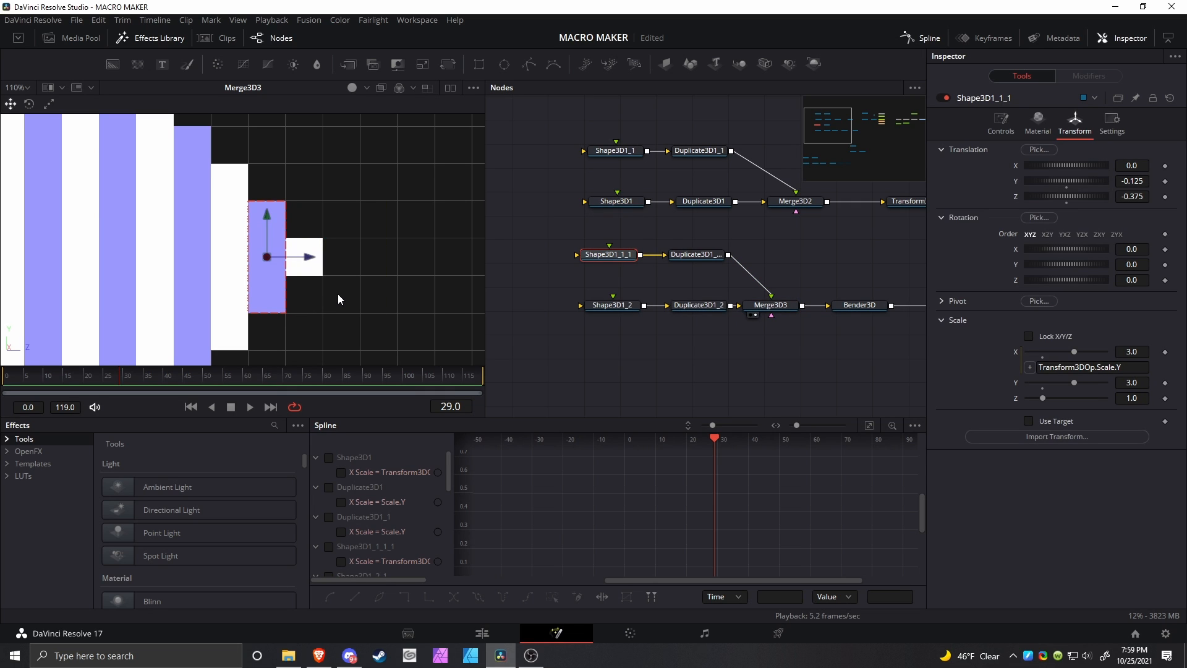
mouse_move(367, 286)
left_mouse_down()
mouse_move(209, 259)
mouse_move(351, 284)
left_mouse_up()
left_click_drag(278, 251, 359, 306)
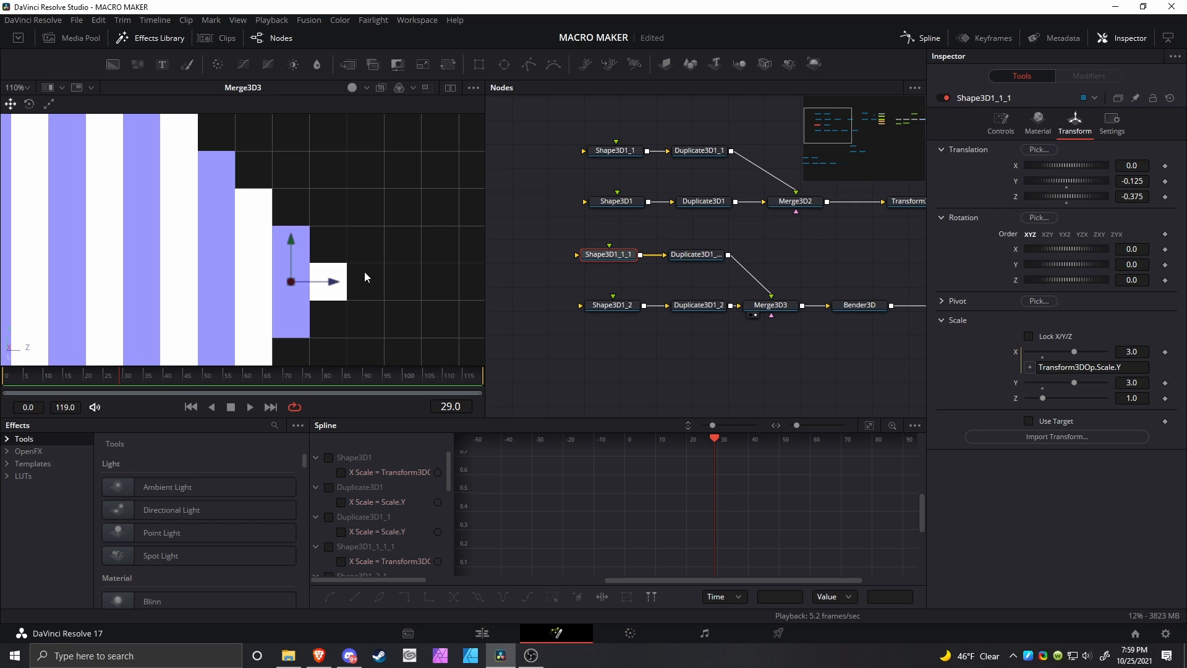
left_click_drag(365, 277, 312, 254)
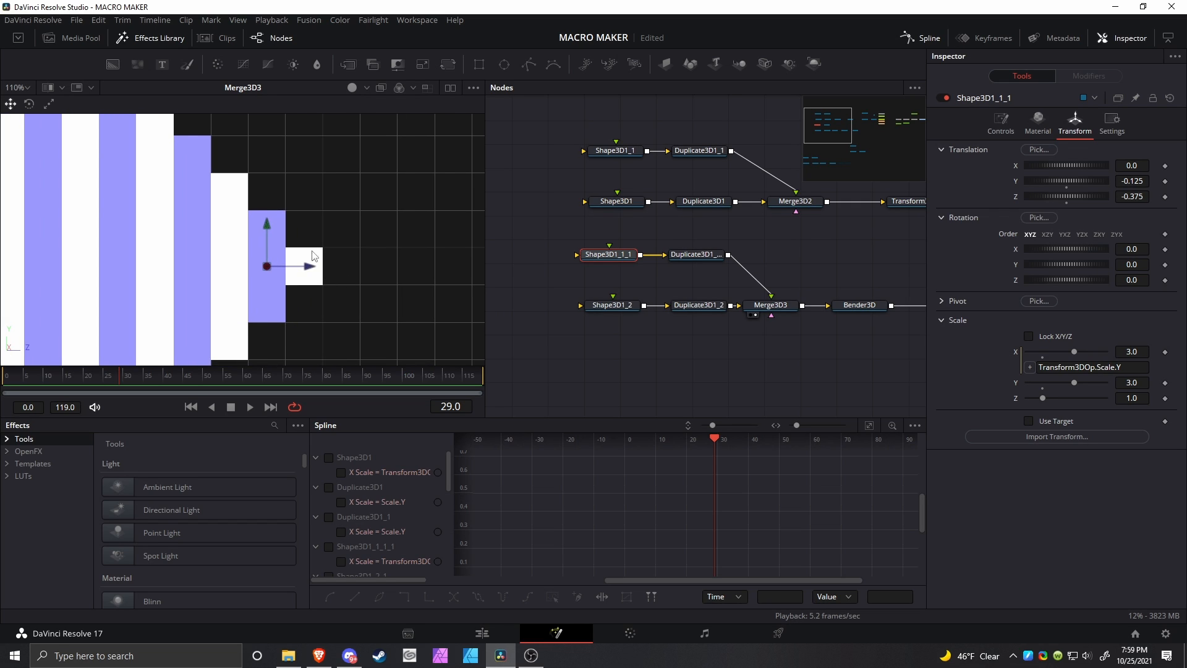
left_click(306, 272)
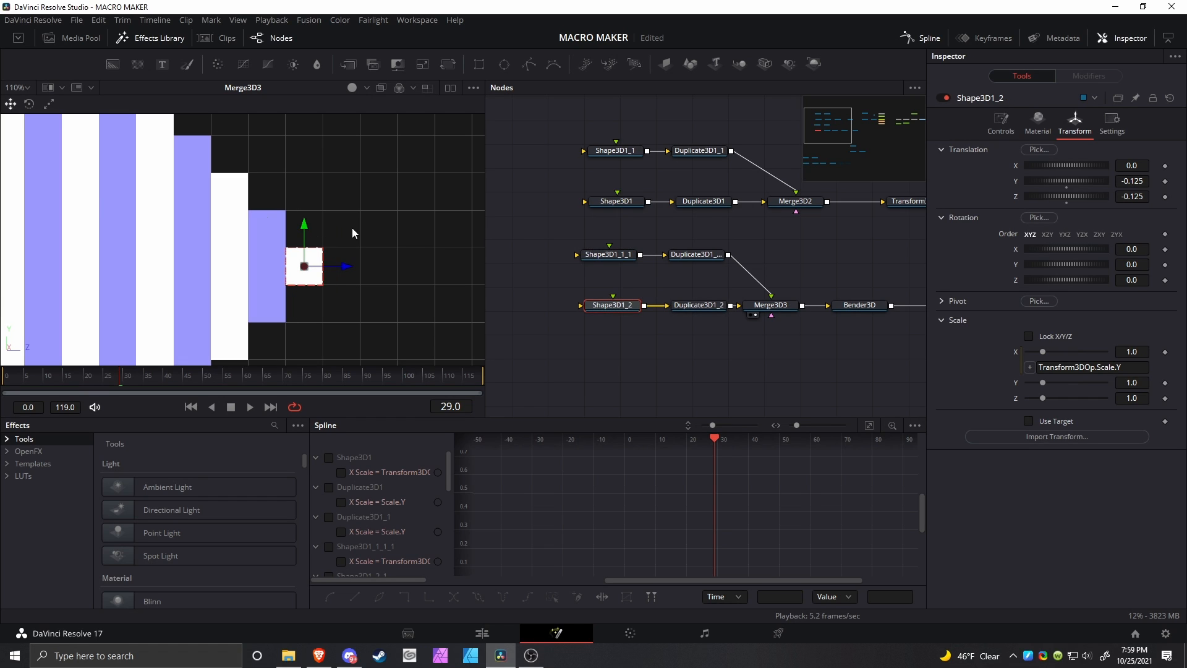
left_click(266, 286)
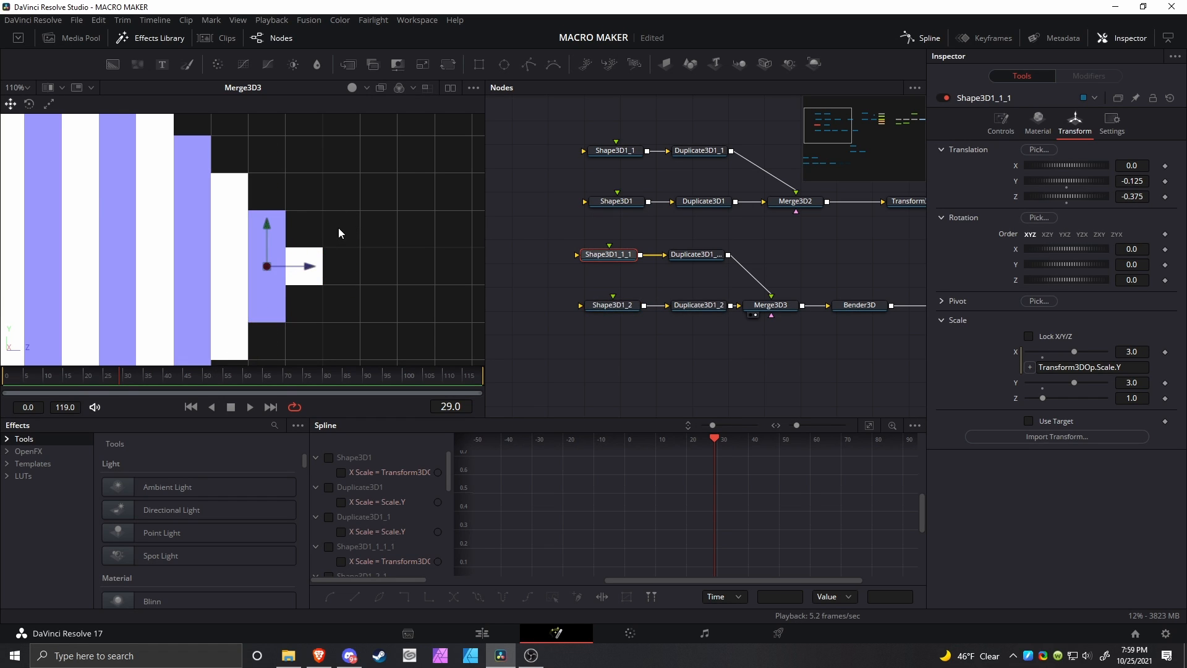
left_click(312, 263)
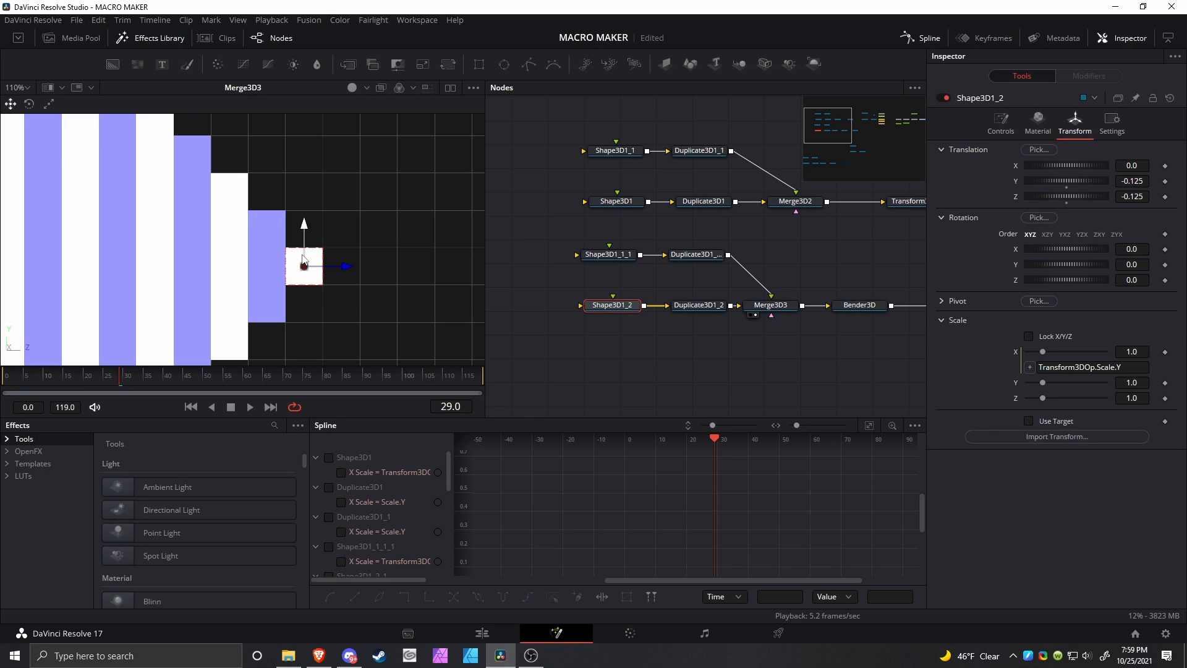
View Duplicate3D1_2 by itself, select Duplicate3D1_1_1, and compare the white and purple copies' scale in the merged stripes.
left_click(751, 308)
left_click(719, 307)
key("1")
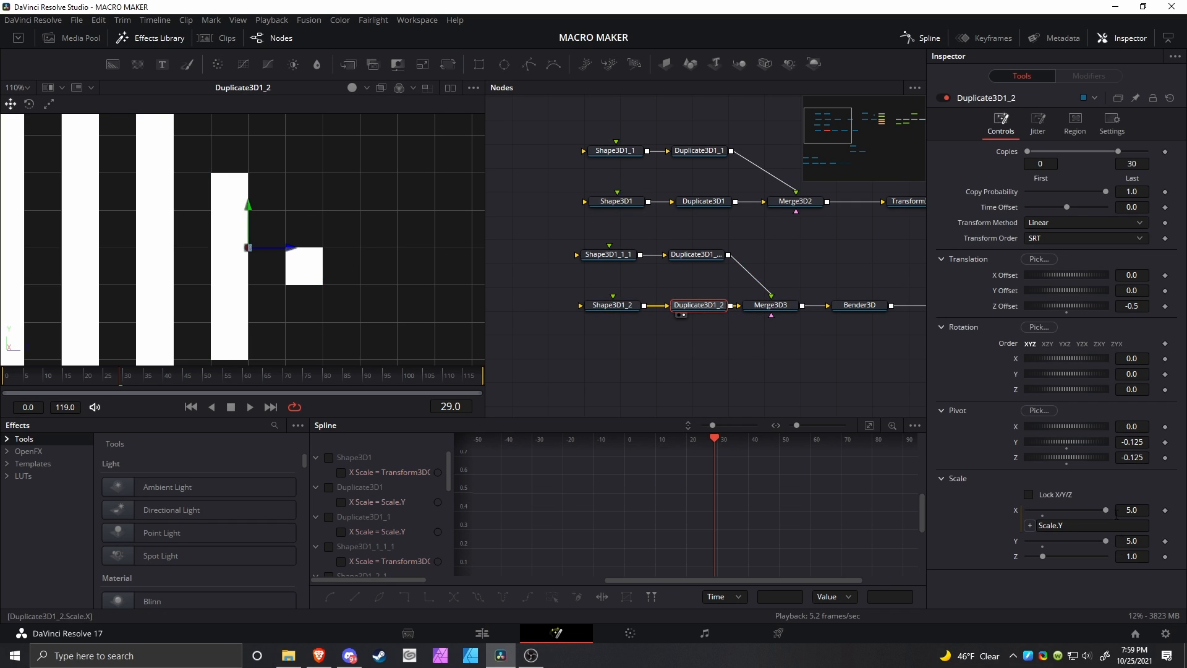
left_click(703, 258)
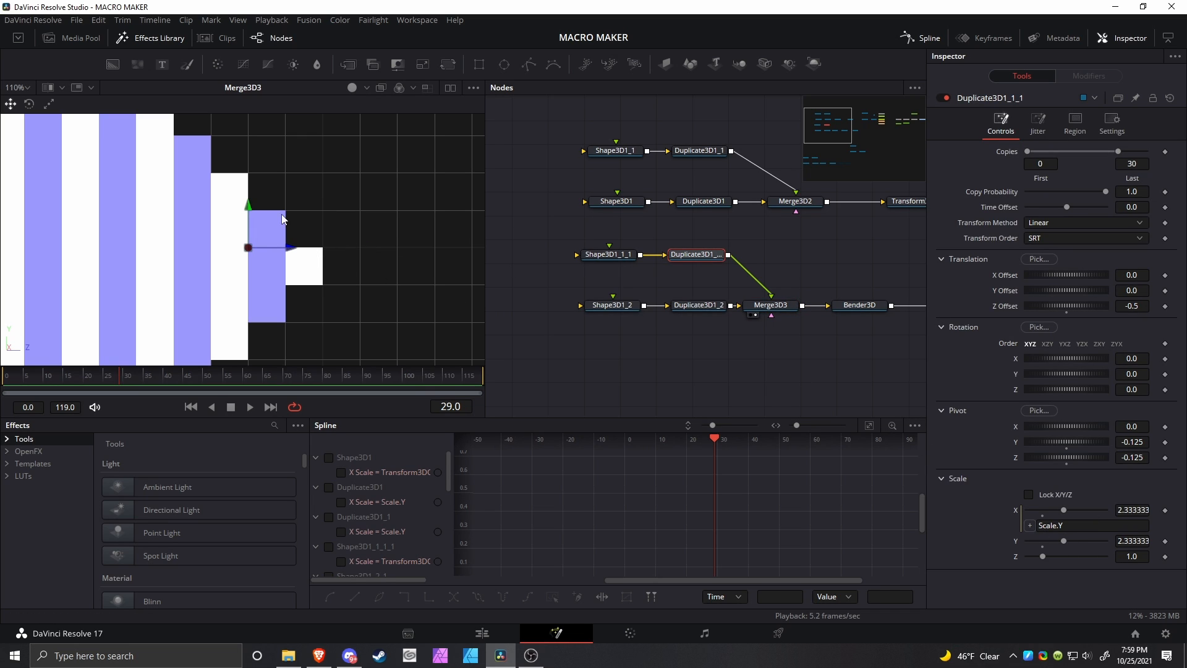
scroll(281, 300, "down", 2)
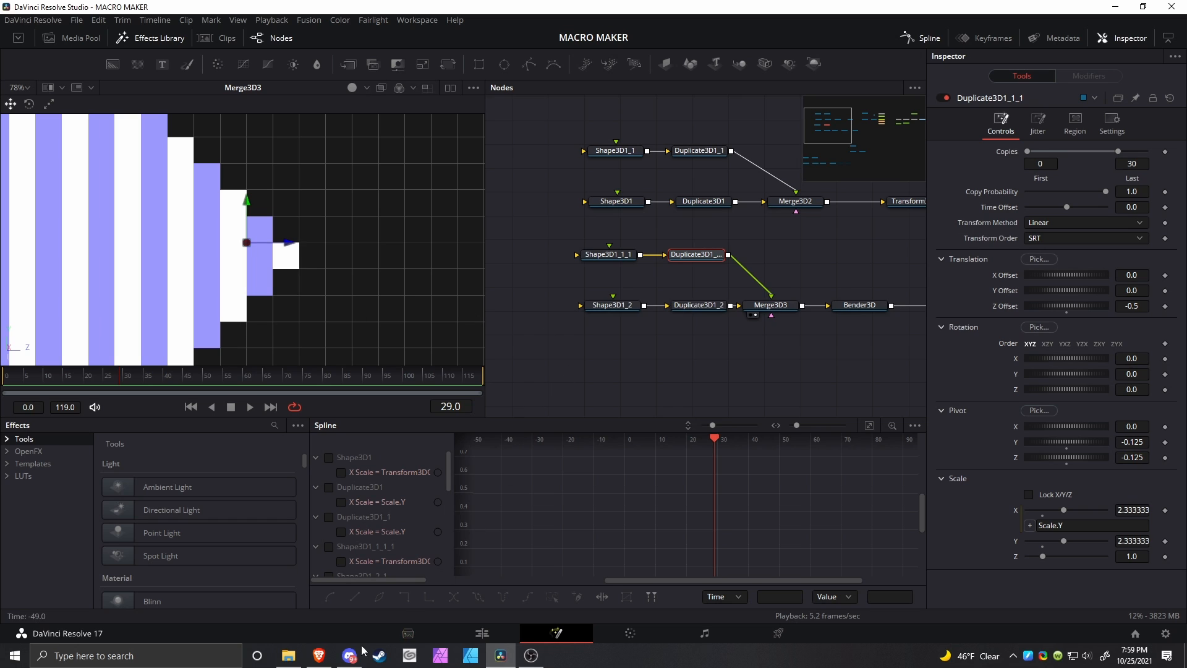
Switch to the browser to check the 7/3 calculation behind the purple copies' scale, and return to DaVinci Resolve.
left_click(319, 655)
left_click(692, 104)
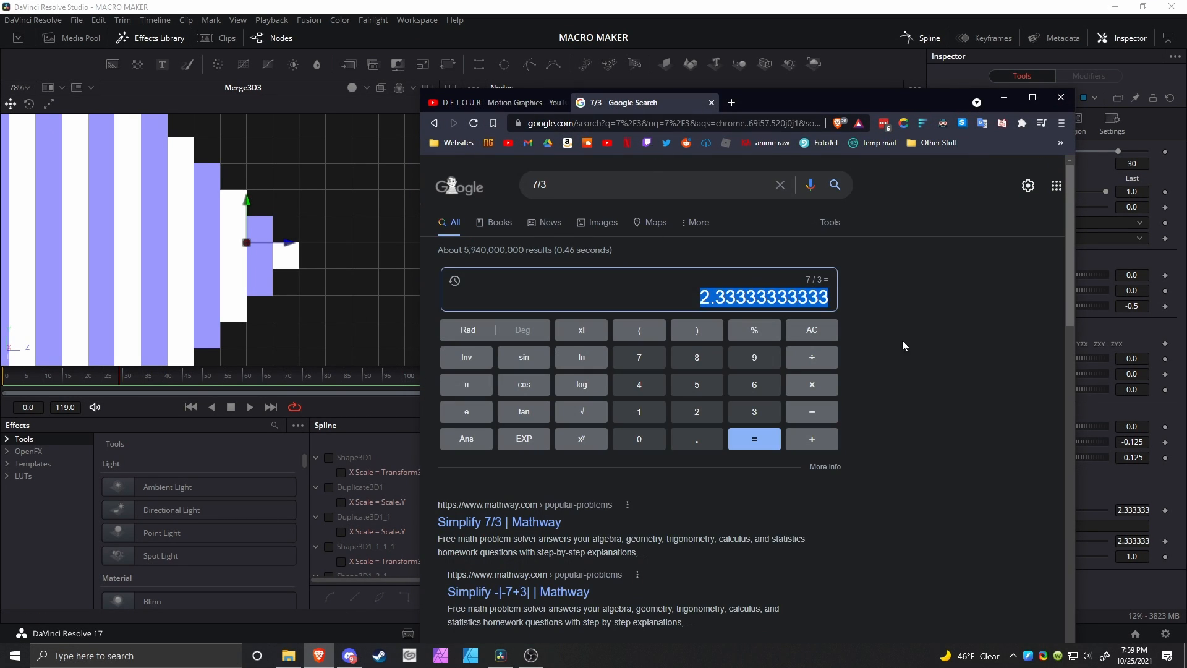
left_click(952, 352)
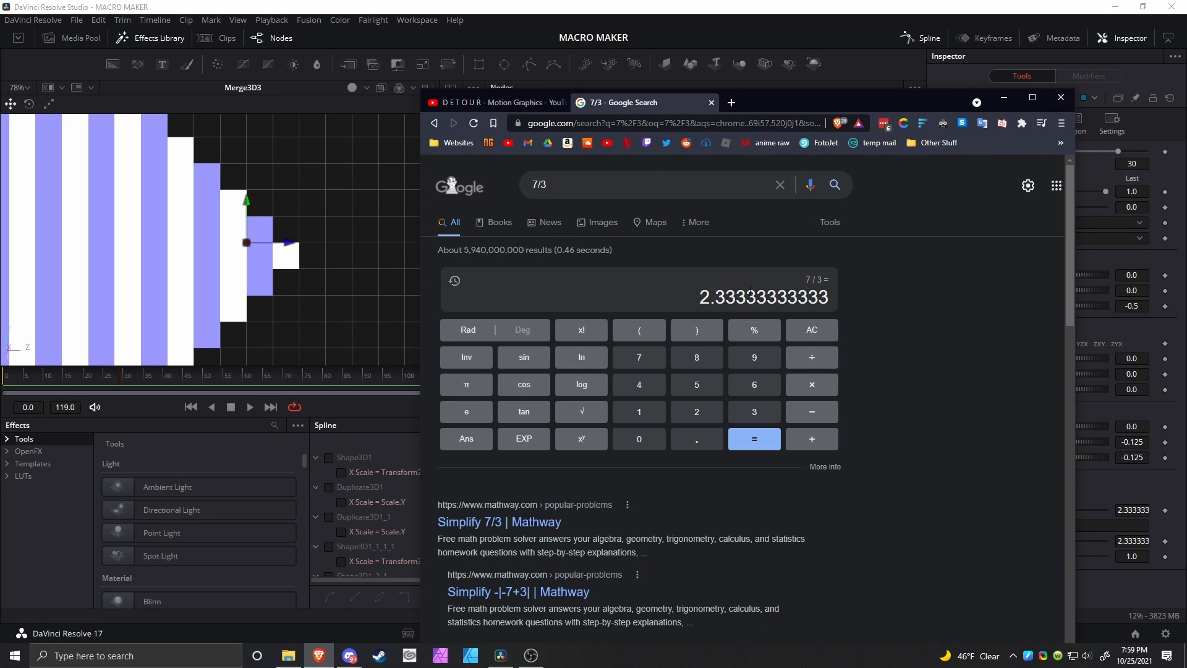
key("alt+Tab")
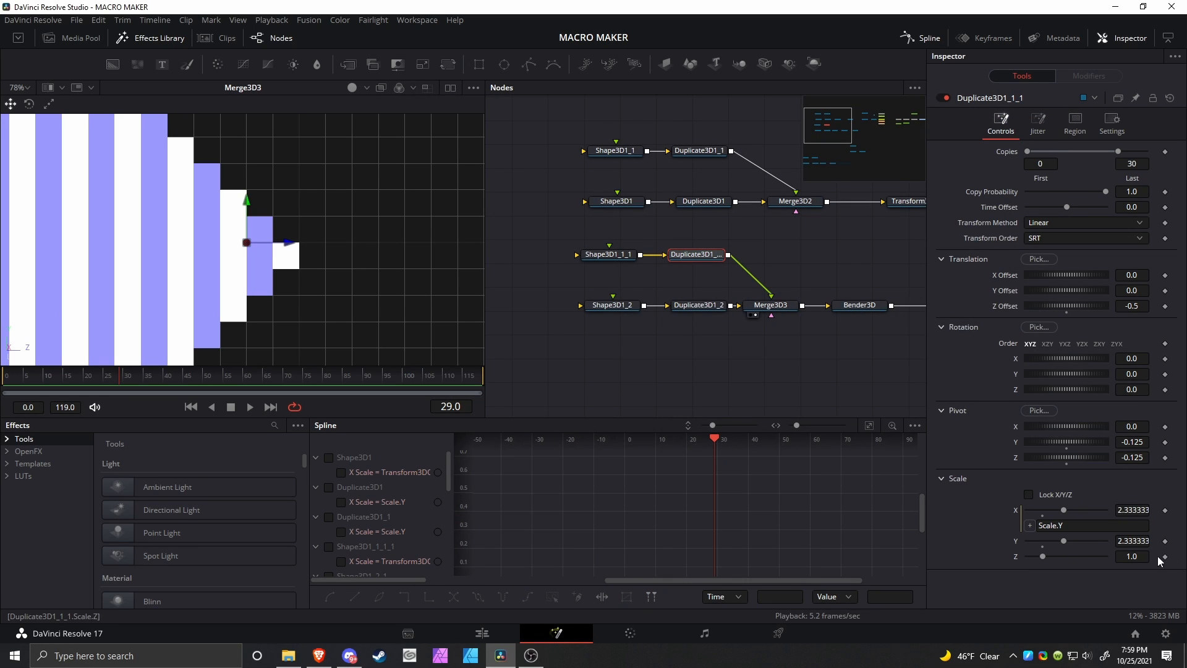
Examine up close how the edges of the white and purple stripes line up with the grid.
scroll(267, 233, "up", 4)
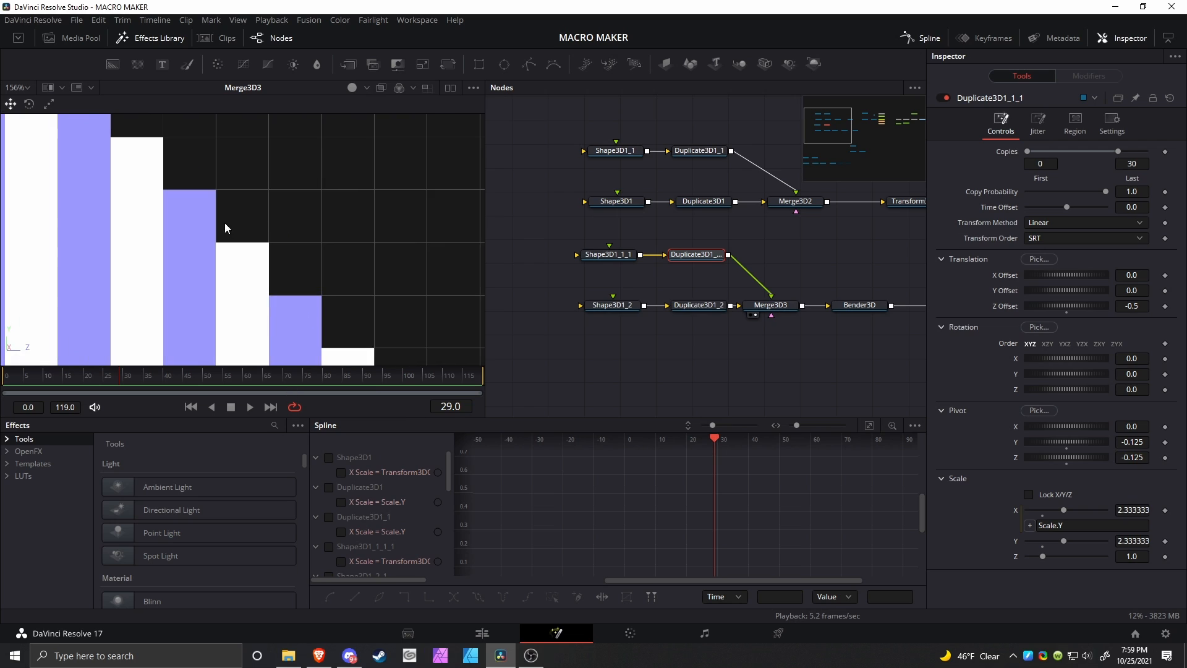
scroll(265, 217, "up", 3)
scroll(265, 217, "down", 10)
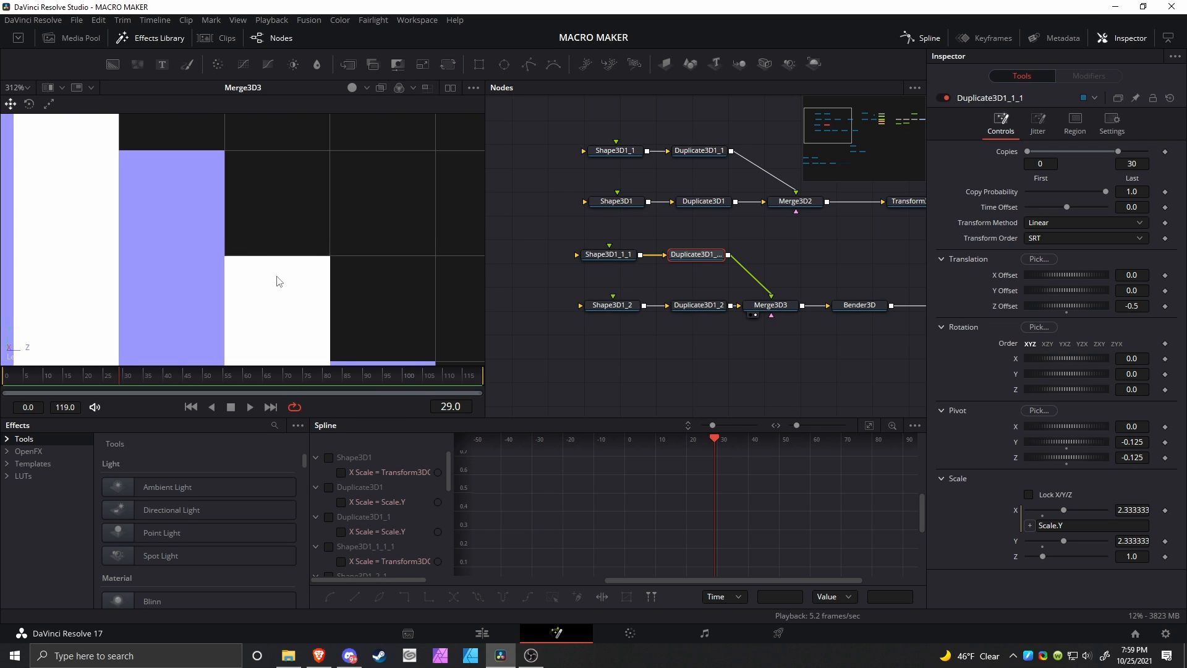
Set the Merge3D3 viewer to the Perspective view and examine the nested square stripes from several angles.
left_click(770, 305)
right_click(463, 280)
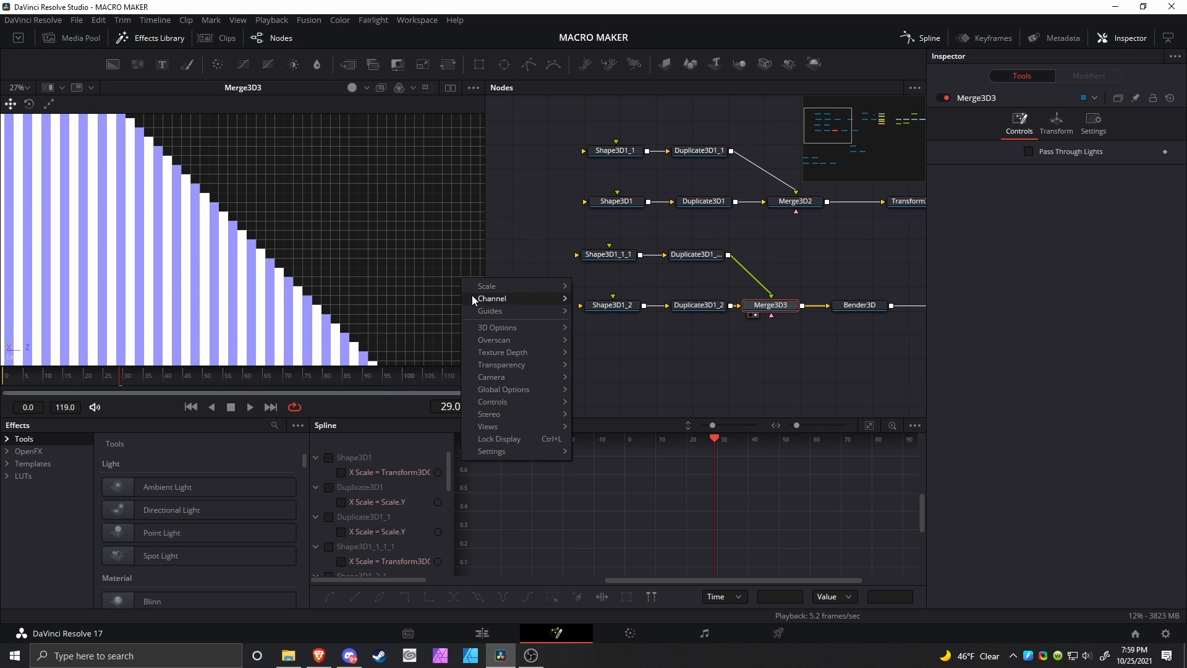
mouse_move(551, 381)
left_click(608, 397)
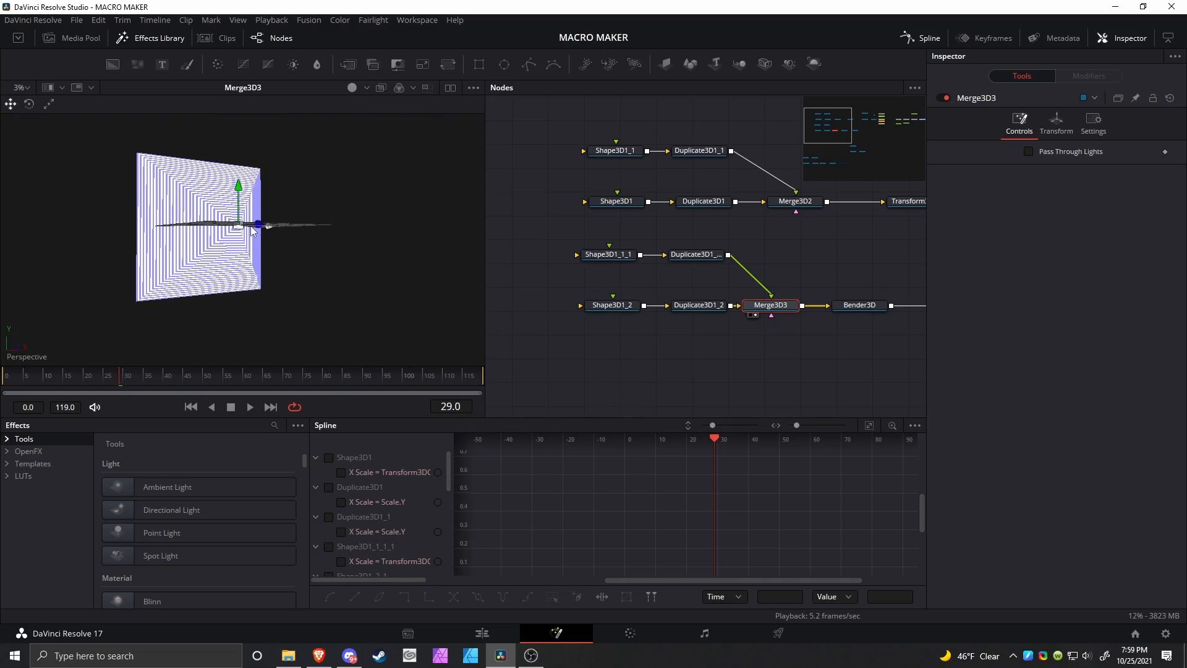
left_click_drag(251, 239, 216, 255)
scroll(234, 238, "up", 5)
scroll(253, 235, "down", 2)
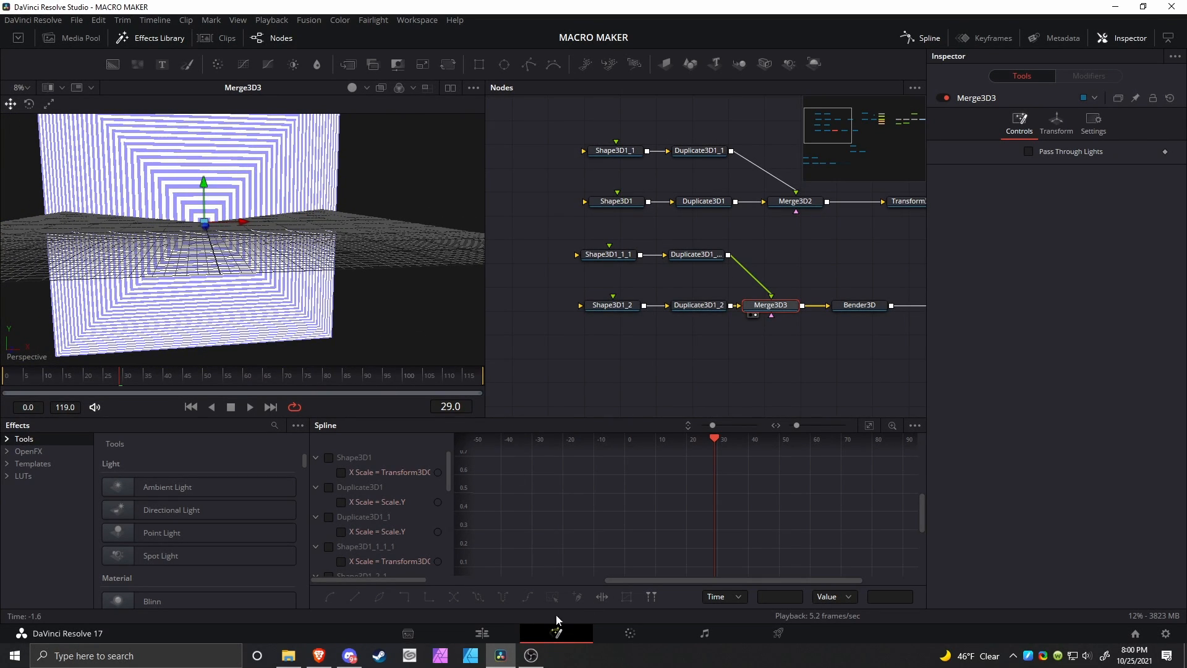
Switch to the browser to bring up the Motion Graphics reference video, and return to DaVinci Resolve.
left_click(309, 600)
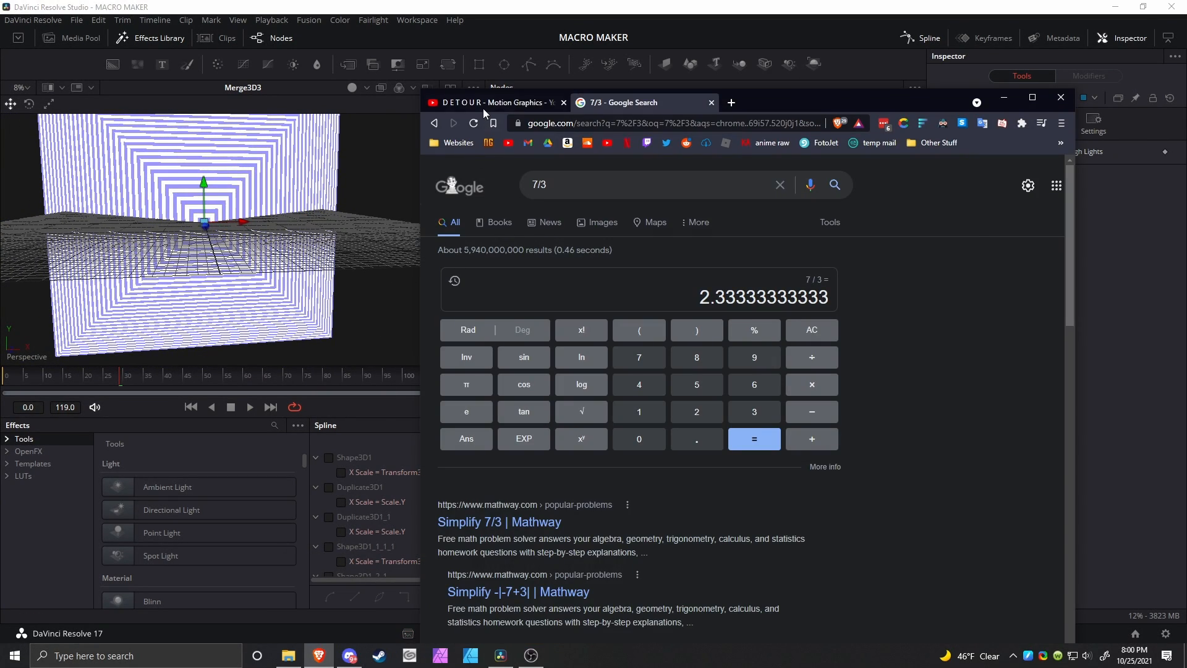
left_click(485, 107)
left_click(1004, 98)
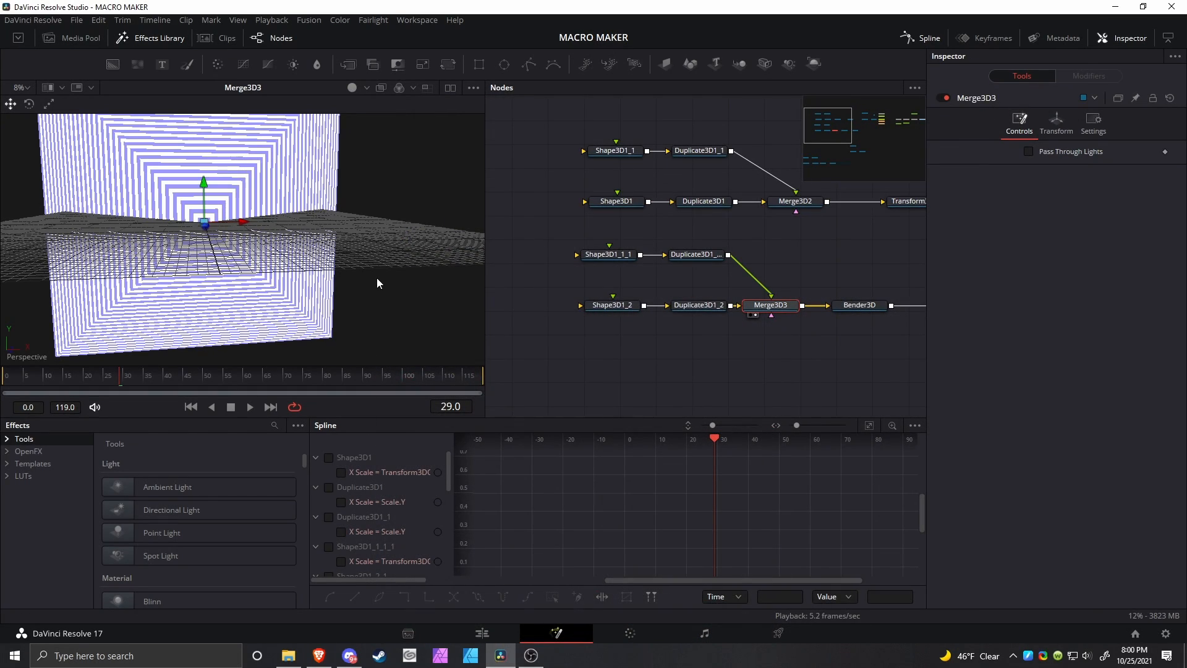
Try a Z rotation on Duplicate3D1_2 and one of 0.67 on Duplicate3D1_1_1, and undo both rotations.
left_click(711, 305)
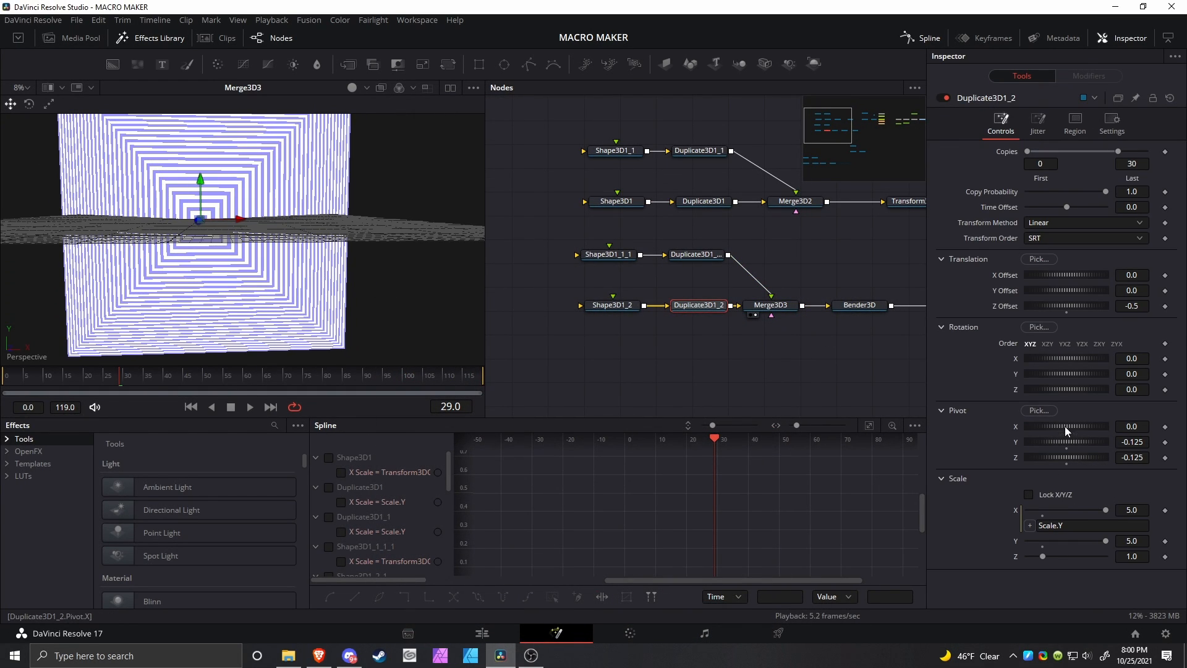
left_click_drag(1054, 390, 1173, 389)
left_click(698, 255)
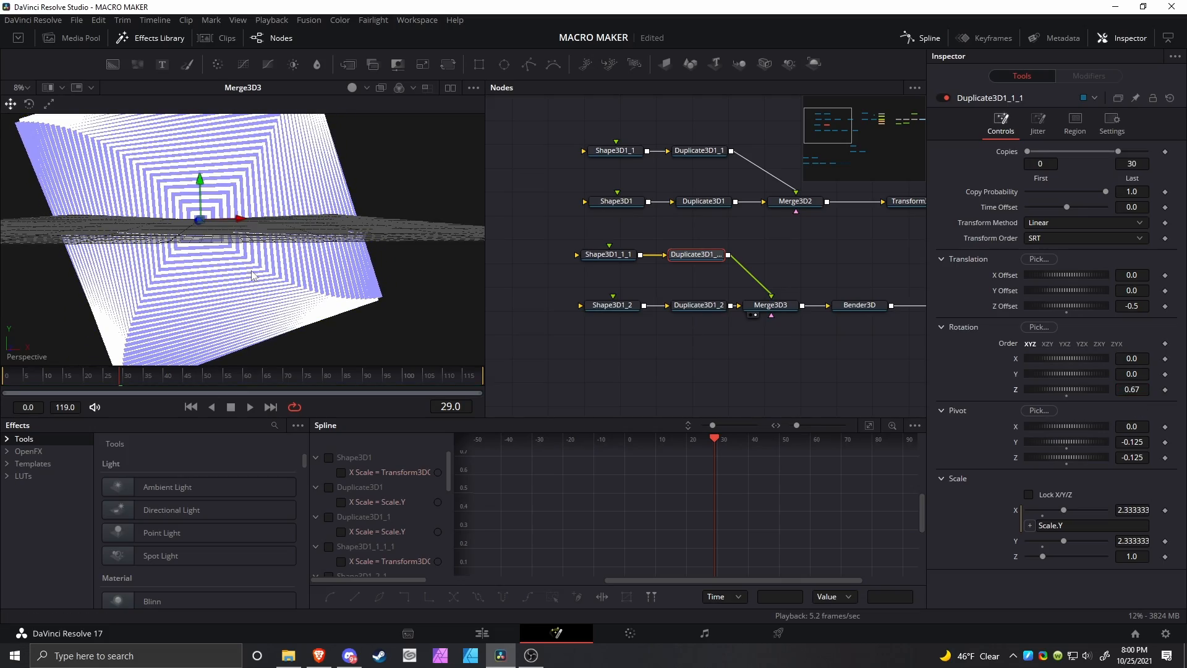
left_click_drag(241, 253, 268, 255)
key("ctrl+z")
key("ctrl+z")
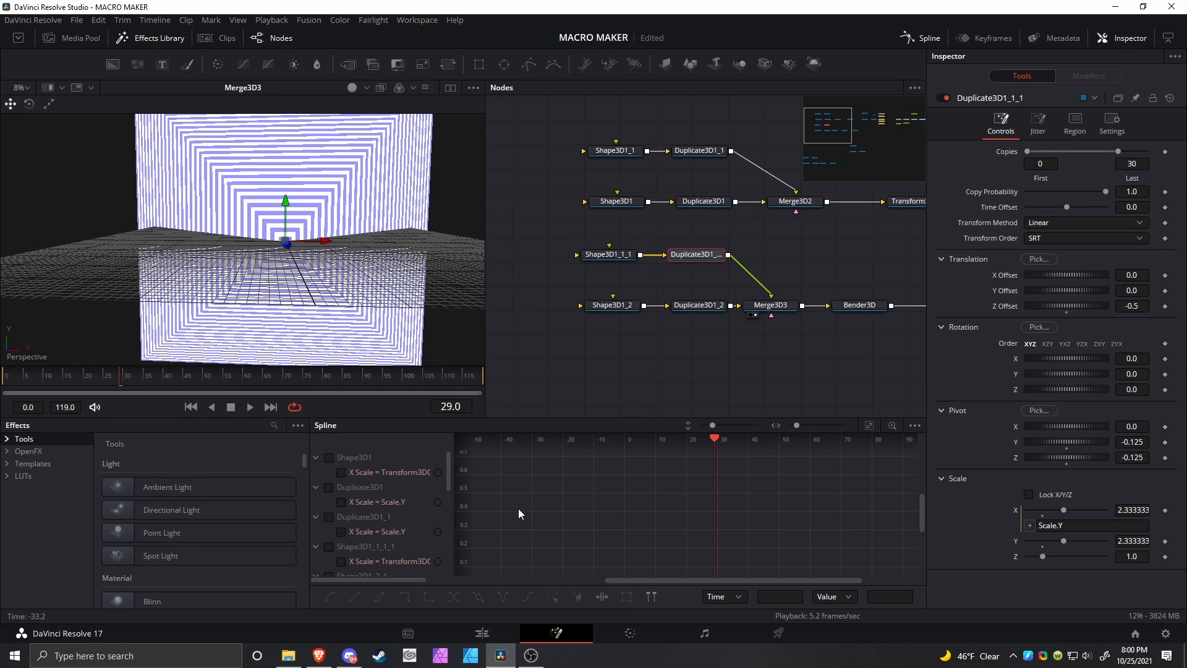
Alternately view Merge3D3 and Bender3D to compare the plain stripes with the twisted ones.
left_click_drag(801, 399, 734, 401)
left_click(719, 309)
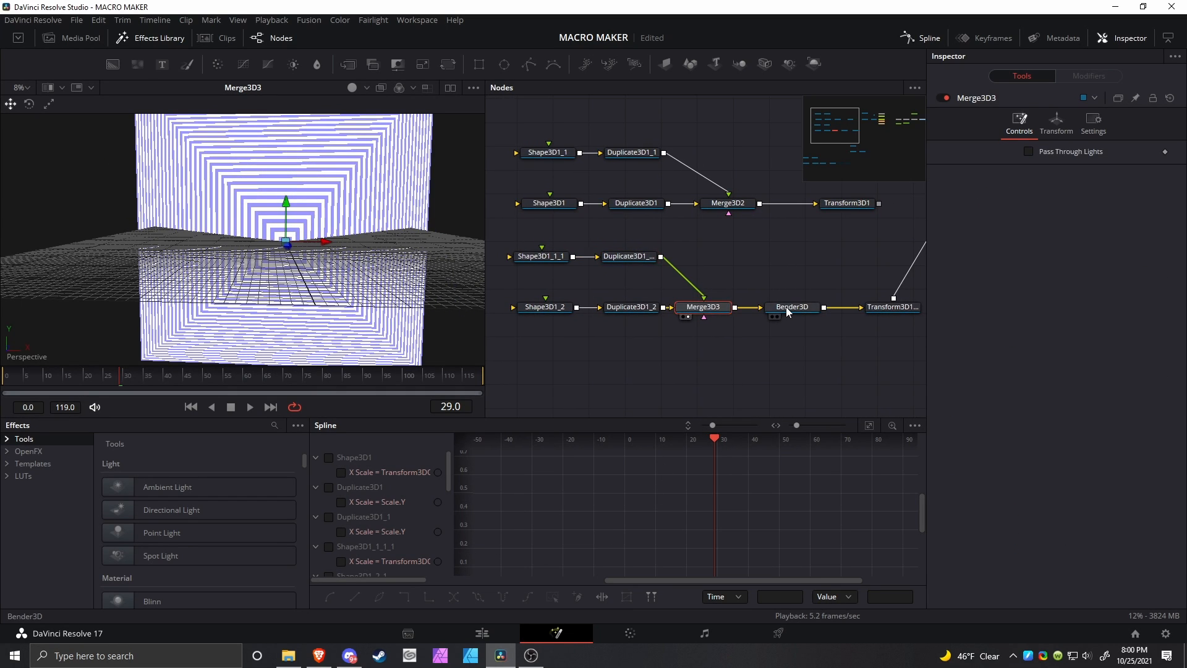
left_click(786, 308)
key("1")
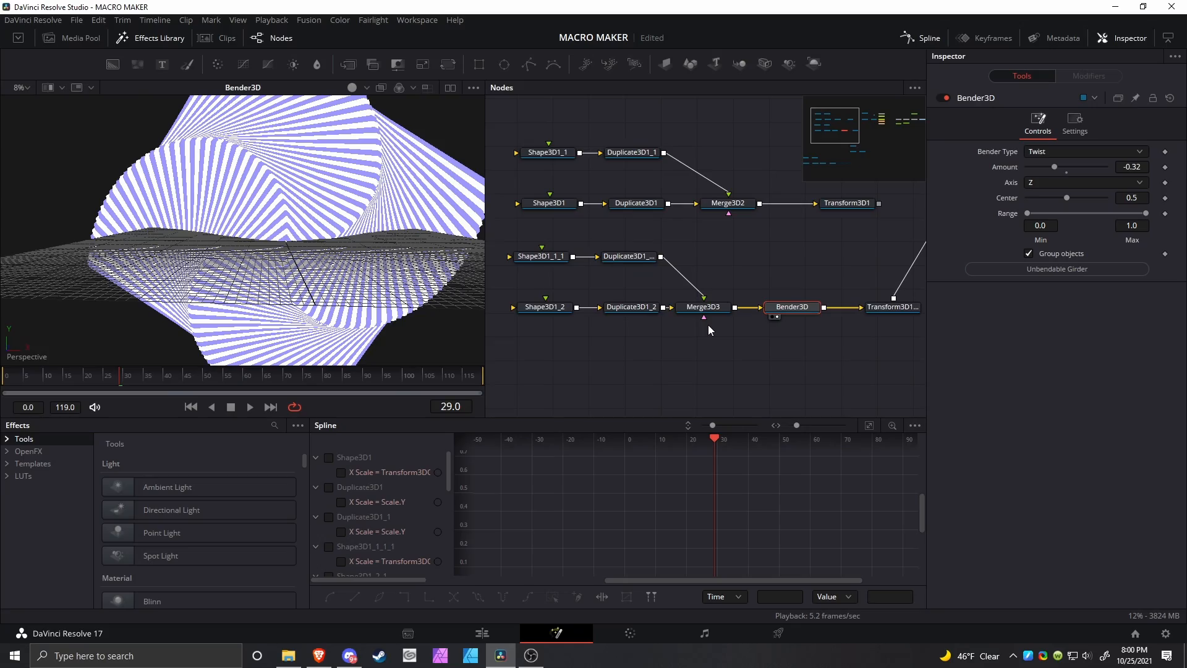
mouse_move(308, 267)
left_mouse_down()
mouse_move(256, 246)
mouse_move(294, 258)
left_mouse_up()
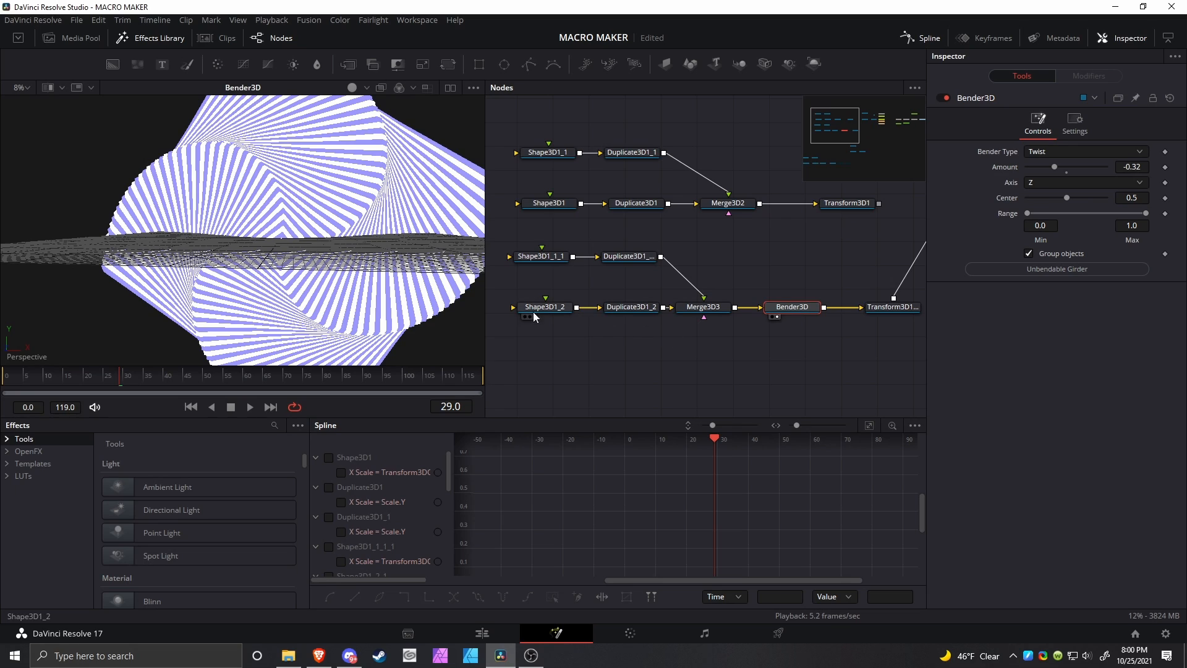
left_click(703, 307)
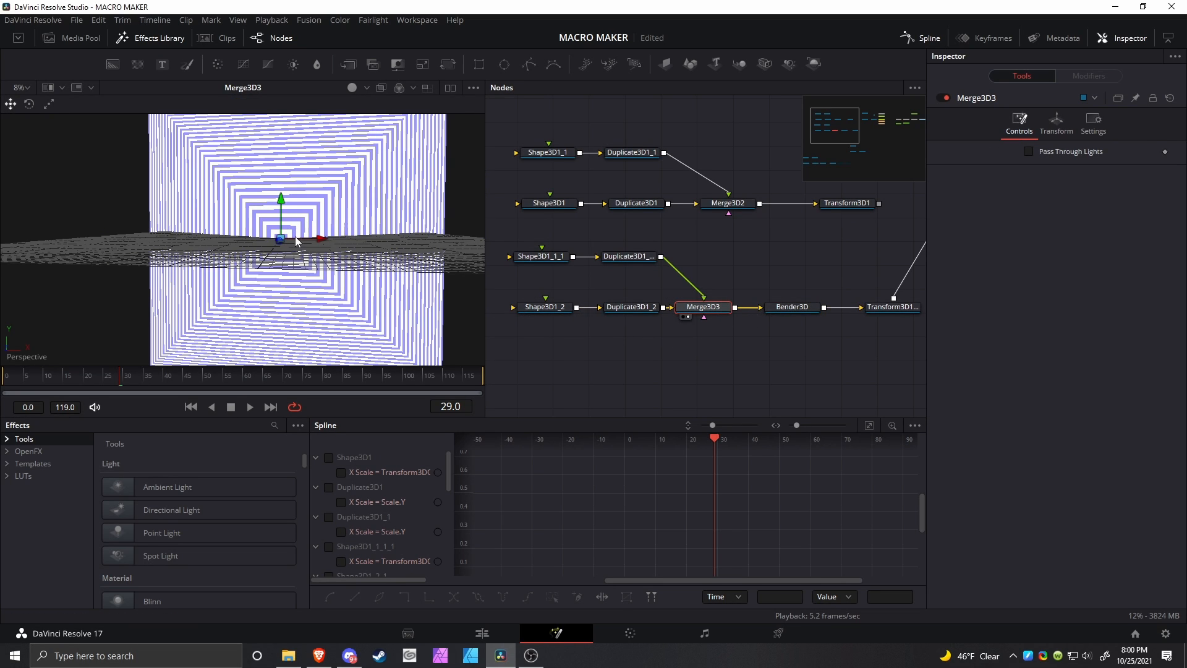
left_click(773, 309)
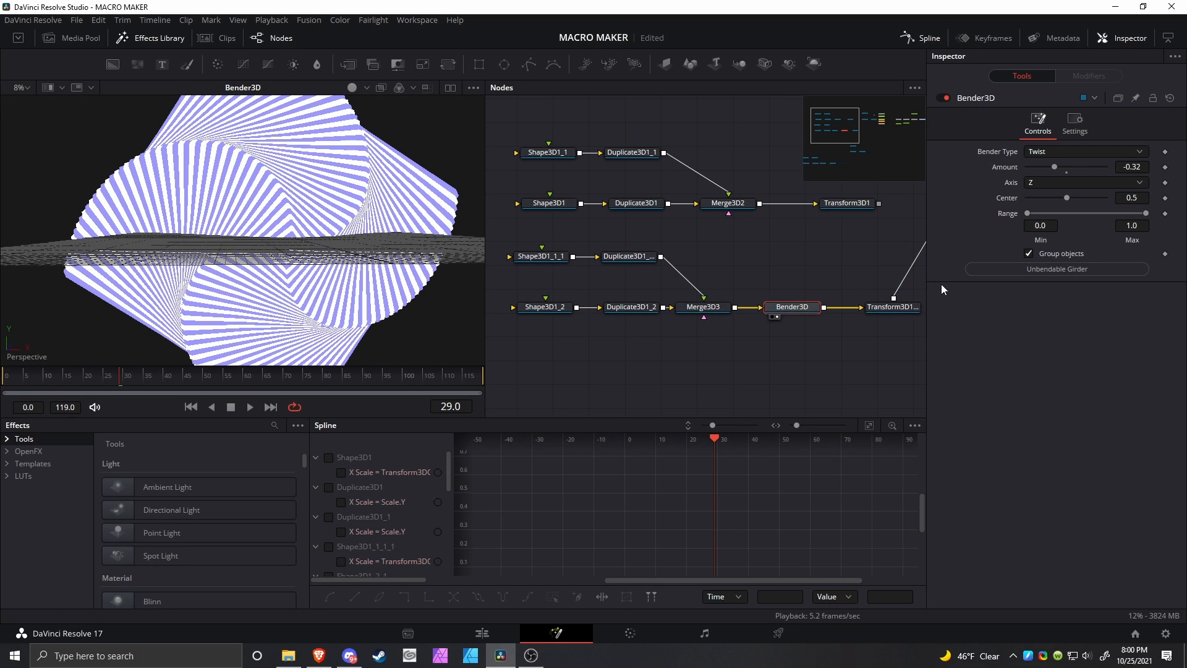
Examine Bender3D's Bender Type options and the transform settings of Shape3D1_1_1 and Shape3D1_2.
left_click(1041, 153)
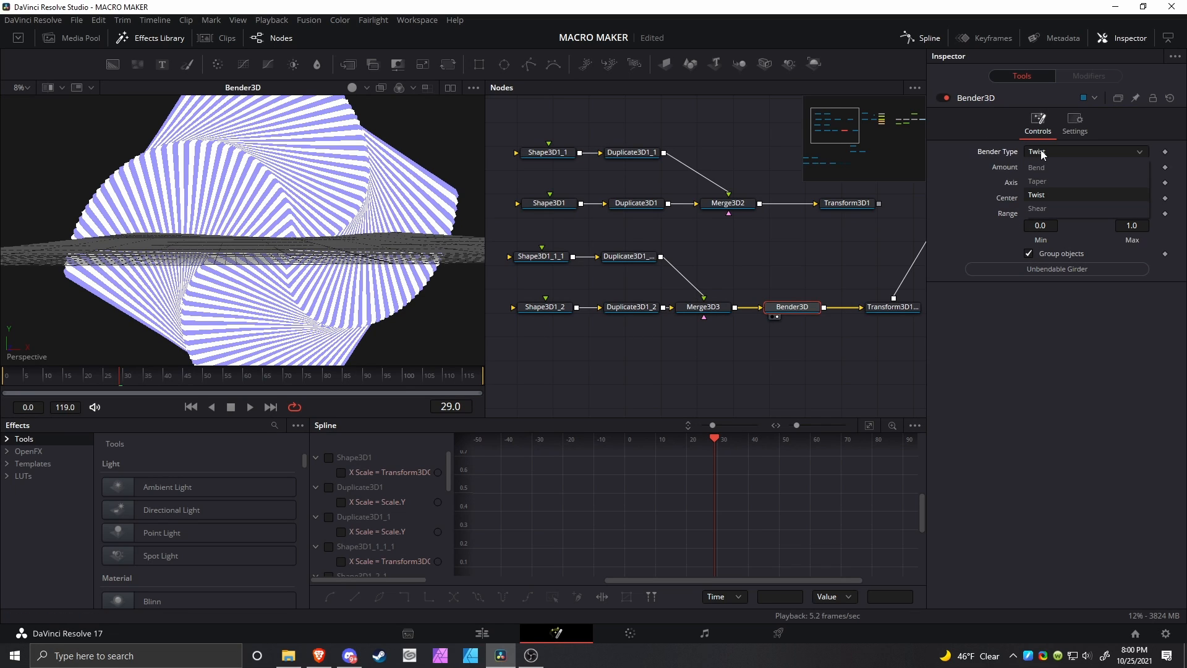
left_click(1043, 154)
left_click(541, 256)
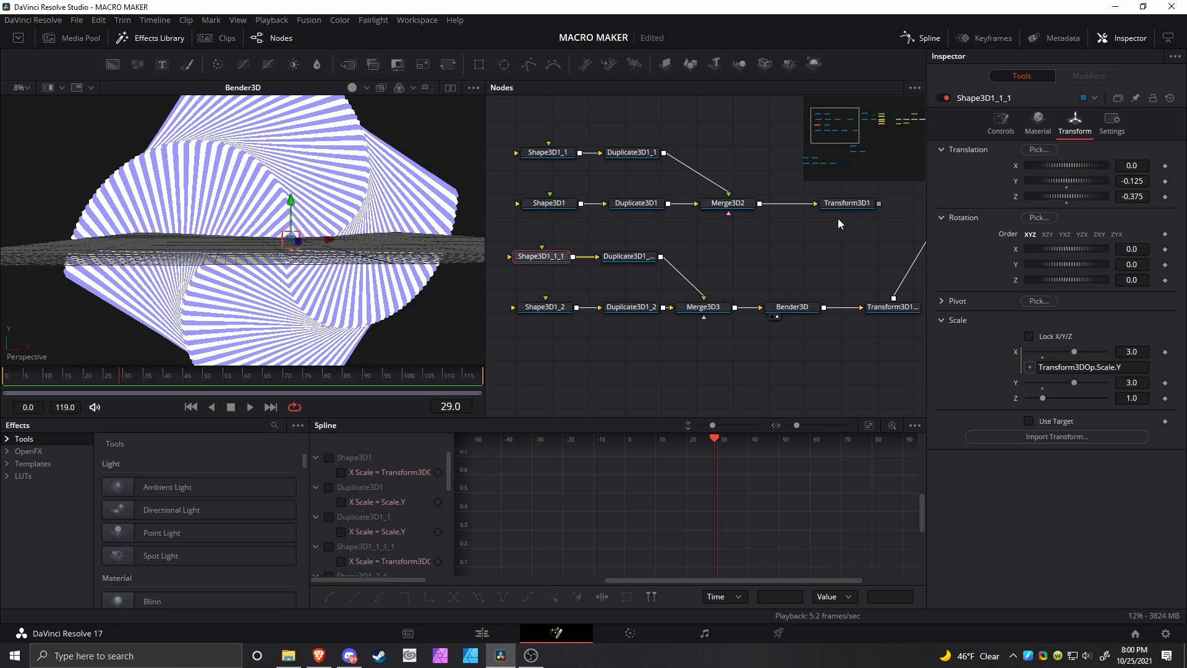
left_click(542, 307)
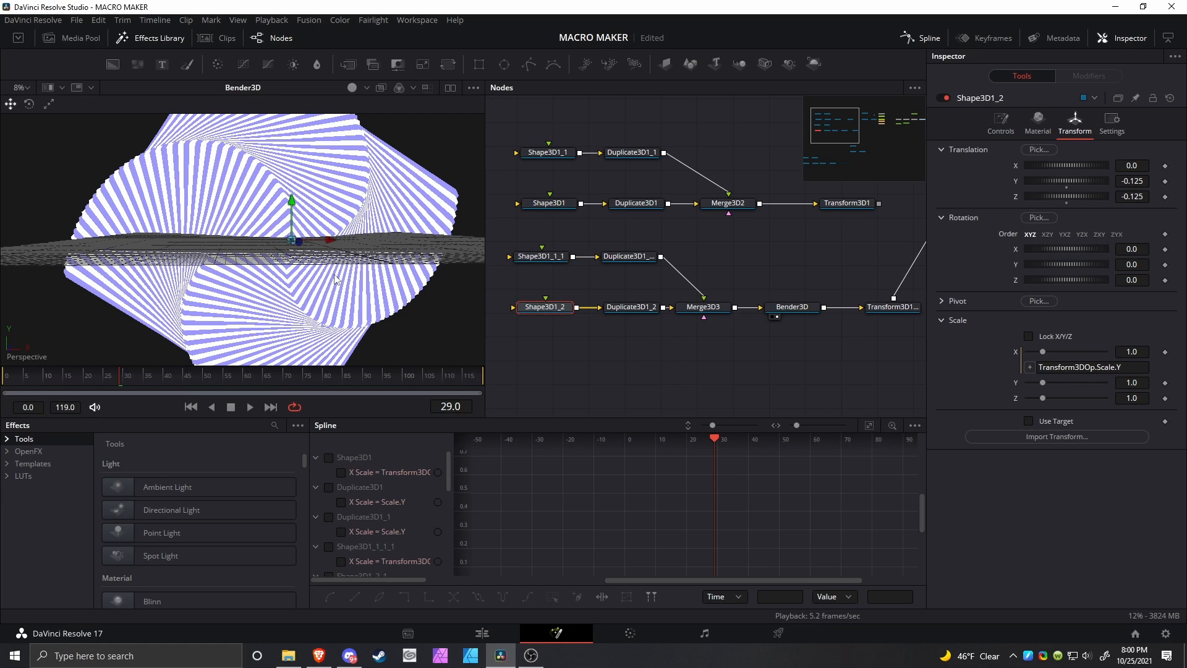
Set Bender3D's twist amount to -0.47 and its center to 1.0.
left_click(780, 306)
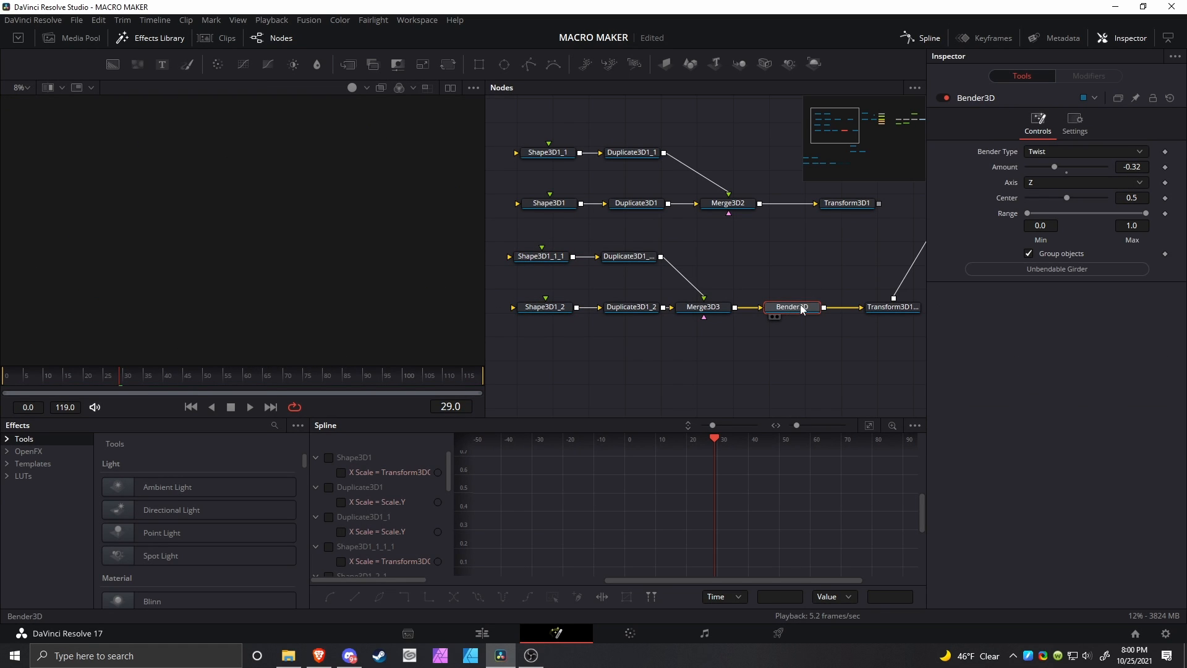
left_click_drag(1051, 165, 1144, 214)
left_click_drag(1080, 172, 1159, 203)
left_click(1067, 203)
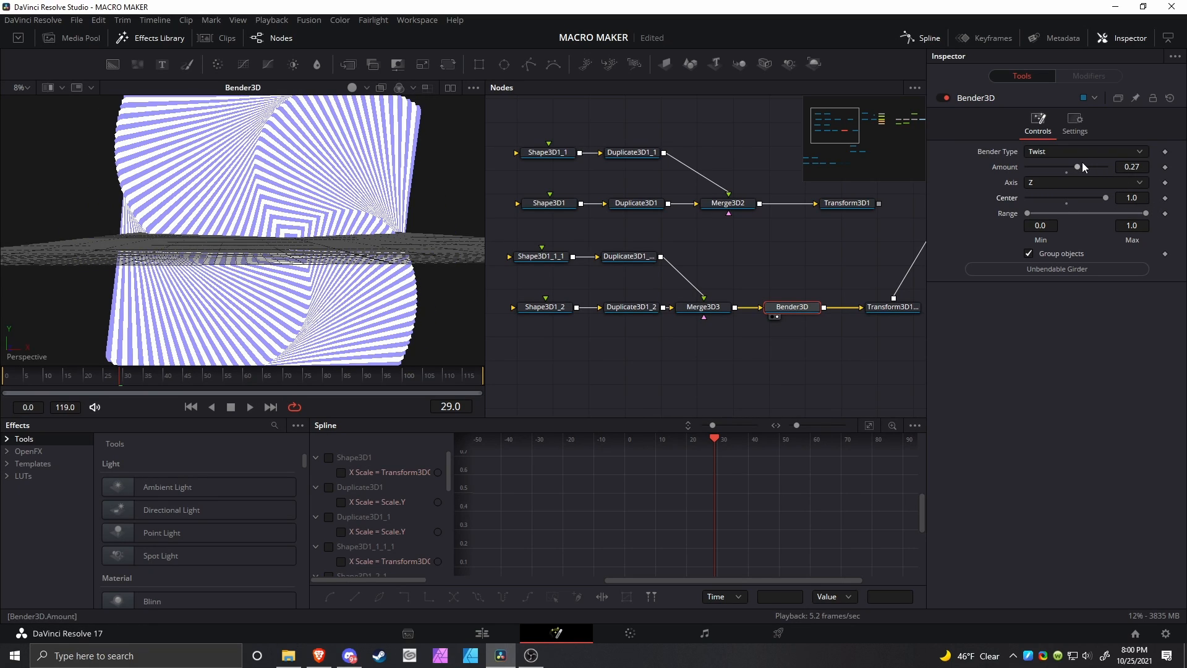
left_click_drag(1082, 165, 1047, 163)
View Renderer3D1 to examine the rendered image of the twisted stripes.
left_click_drag(866, 327, 710, 335)
left_click_drag(767, 287, 729, 298)
left_click(871, 225)
left_click(853, 232)
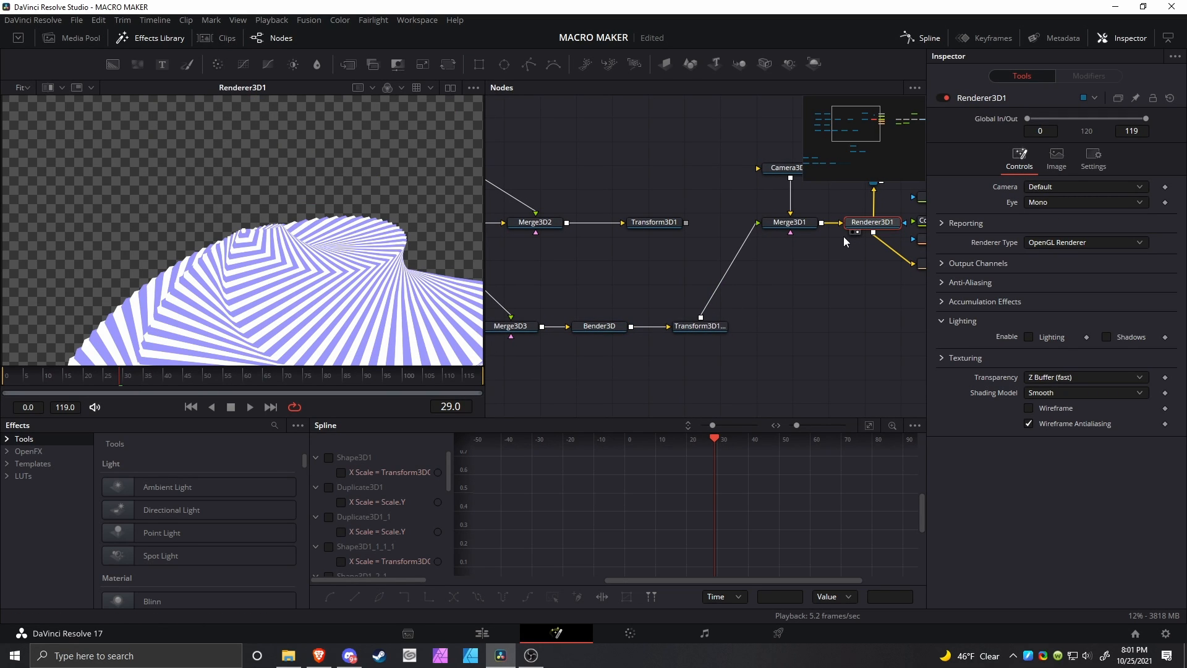
Disable the Transform3D1_1 node and examine the rendered stripes up close.
left_click(698, 326)
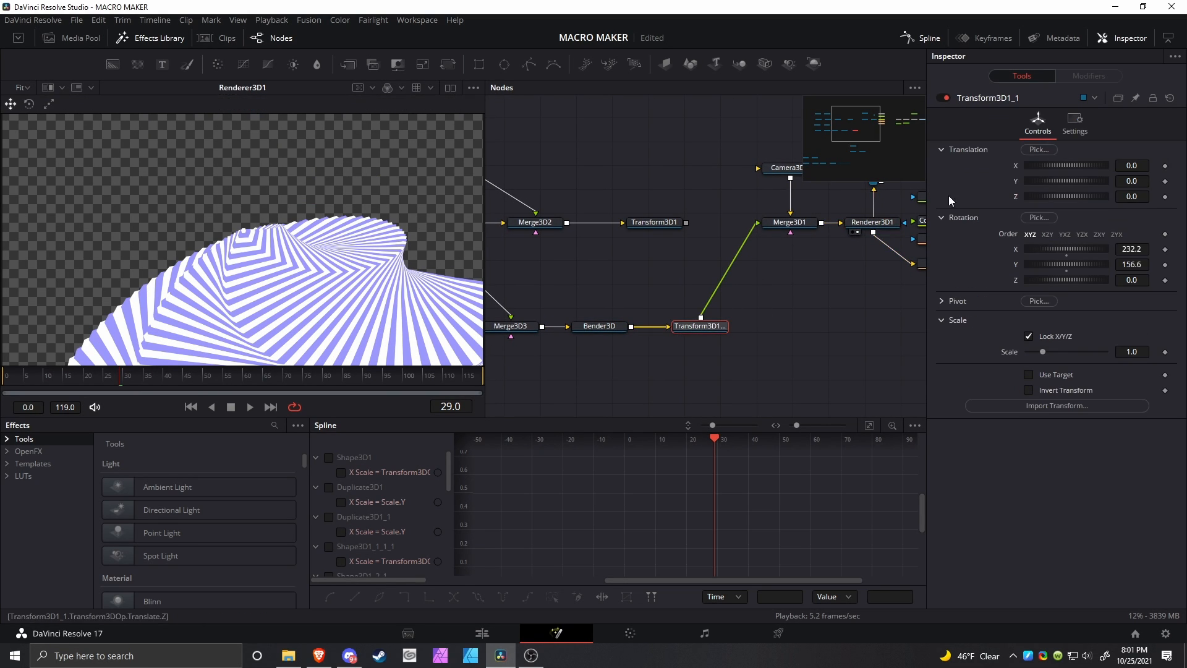
left_click(945, 97)
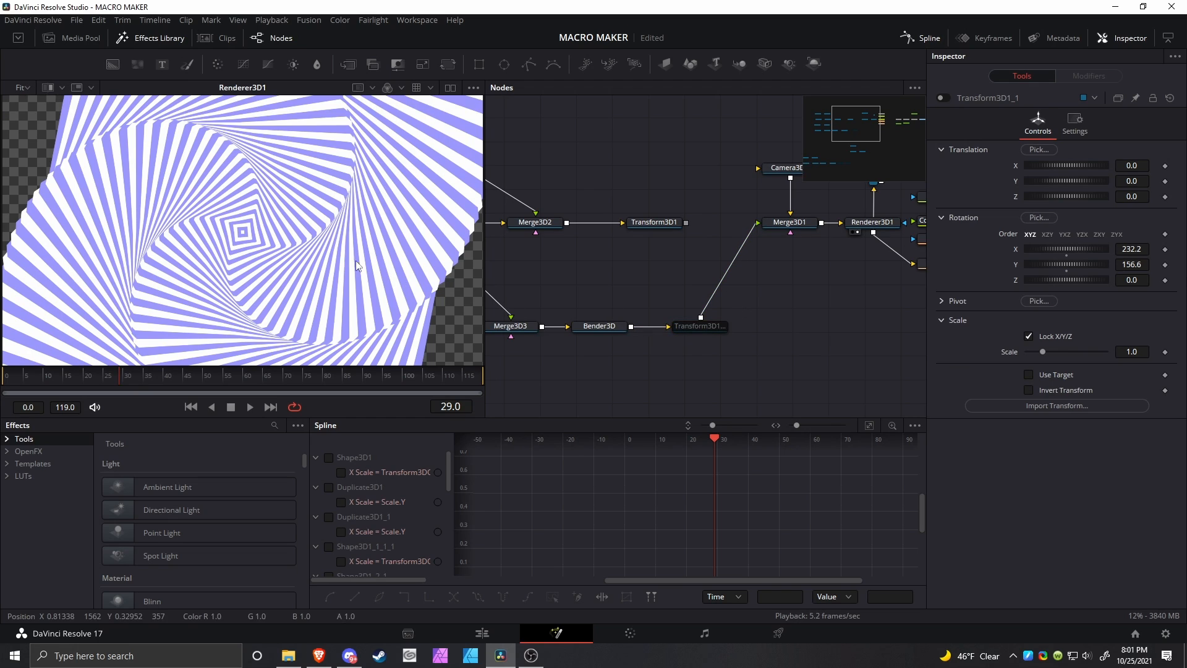
scroll(248, 236, "up", 5)
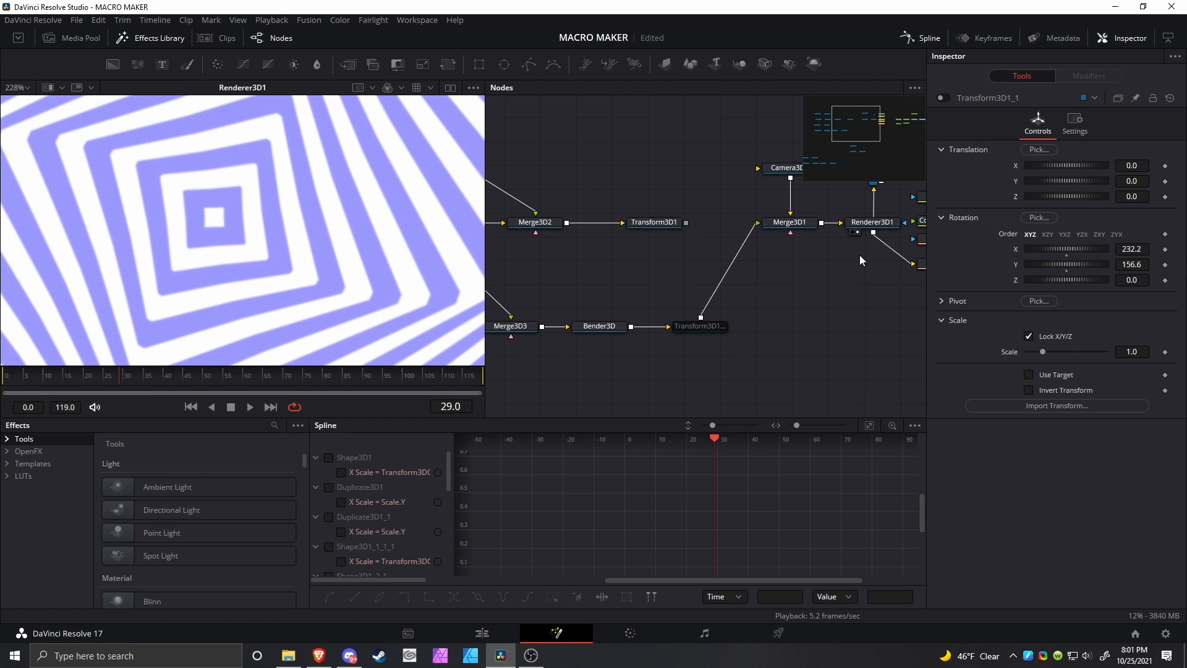
scroll(288, 236, "down", 2)
scroll(336, 280, "right", 3)
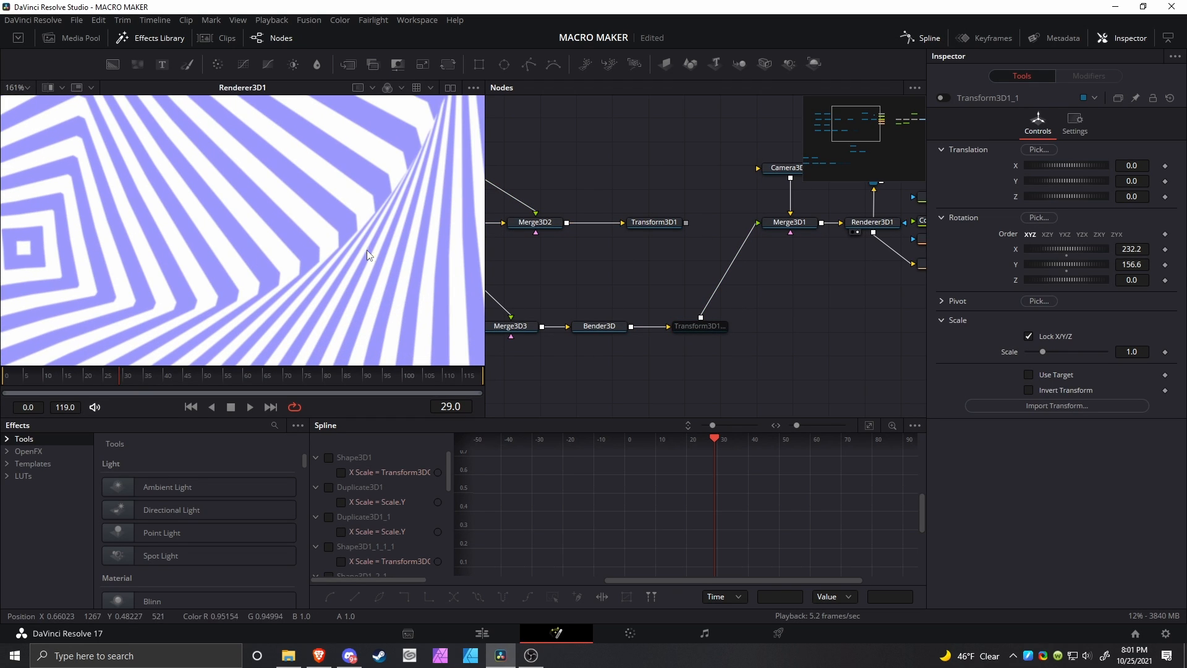
View Bender3D and examine the twisted stripes in perspective from close up and farther away.
left_click_drag(692, 289, 764, 301)
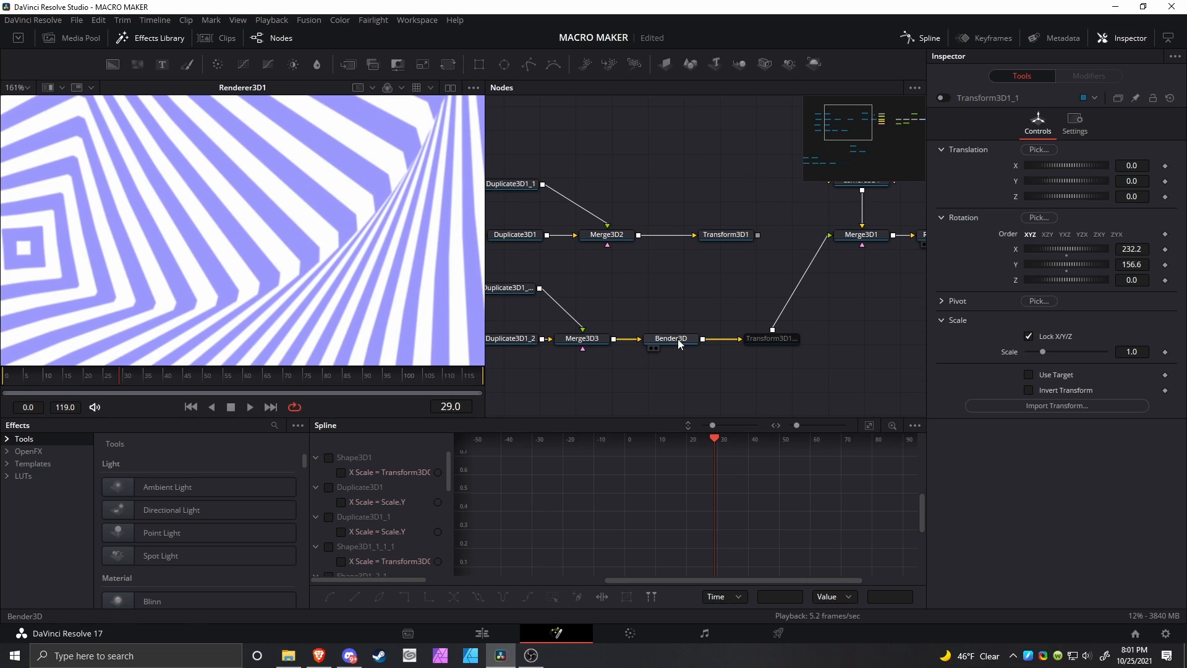
left_click(677, 338)
key("2")
scroll(332, 247, "up", 5)
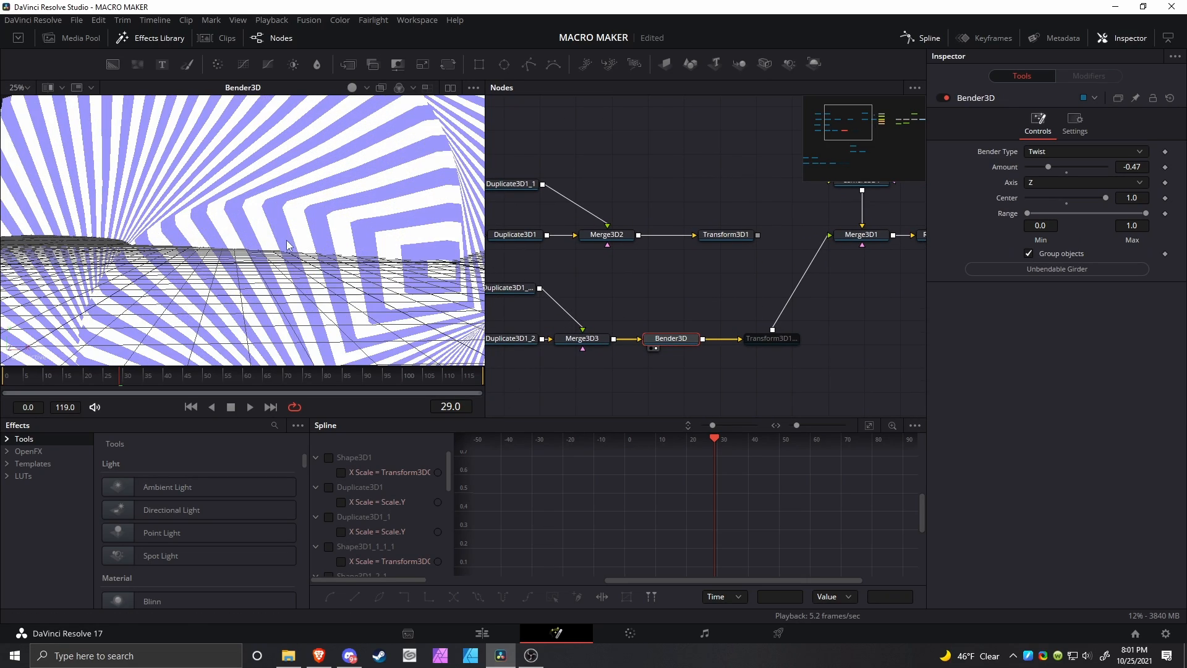
left_click_drag(334, 249, 159, 283)
scroll(306, 284, "up", 1)
scroll(308, 266, "down", 2)
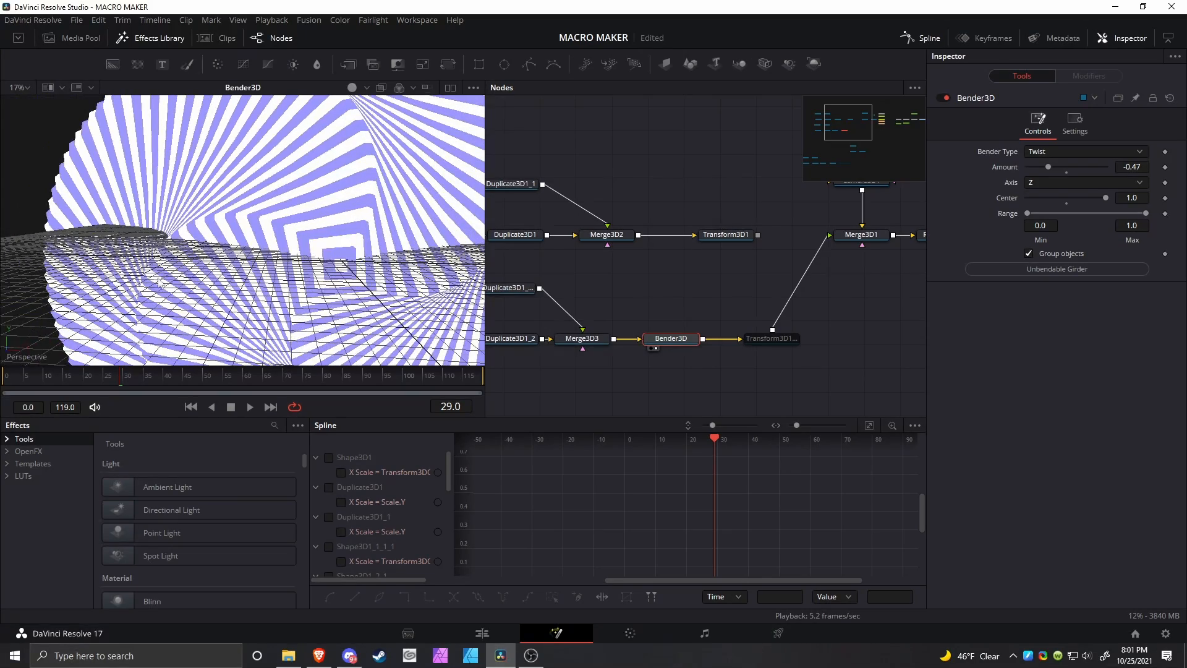
scroll(368, 286, "down", 4)
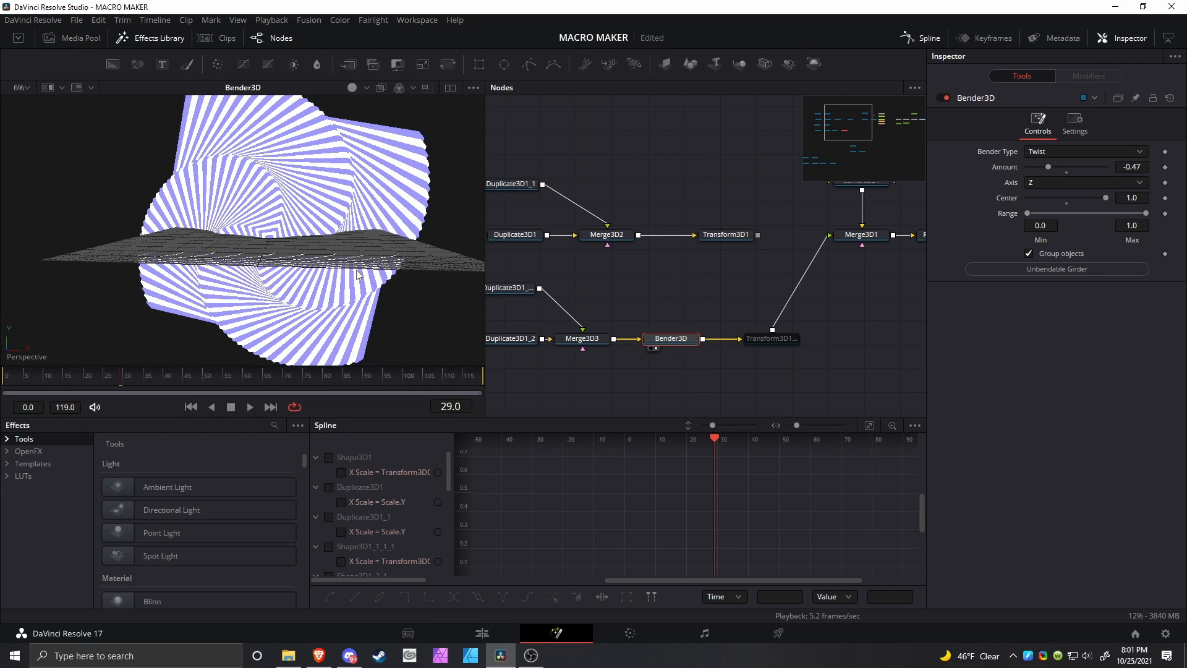
Flatten Shape3D1_2 and Shape3D1_1_1 by setting the Z scale of each to 0.001.
left_click_drag(351, 254, 378, 240)
left_click_drag(516, 309, 649, 345)
left_click(627, 344)
key("1")
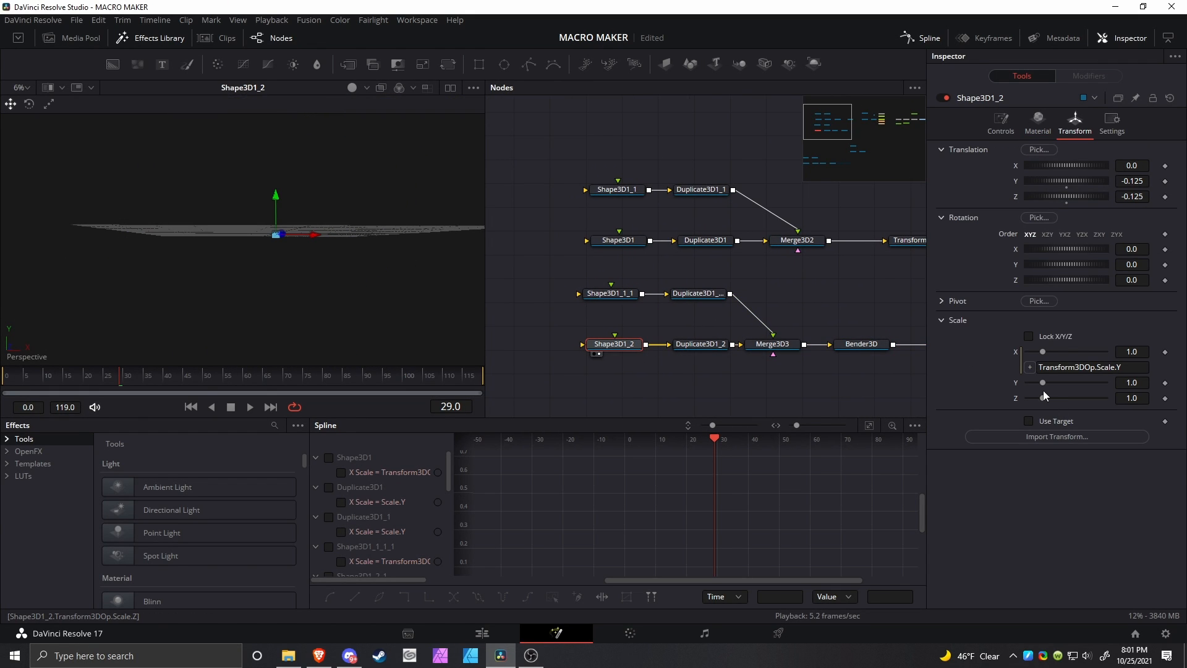
left_click(1000, 122)
left_click(1038, 122)
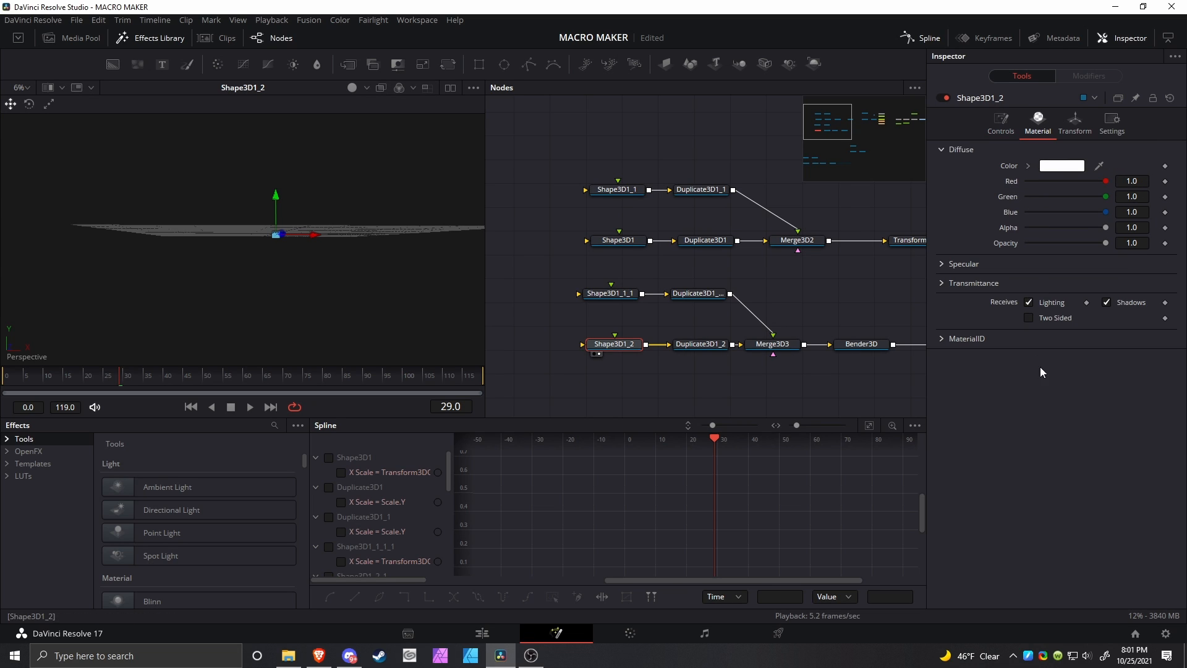
left_click(1075, 122)
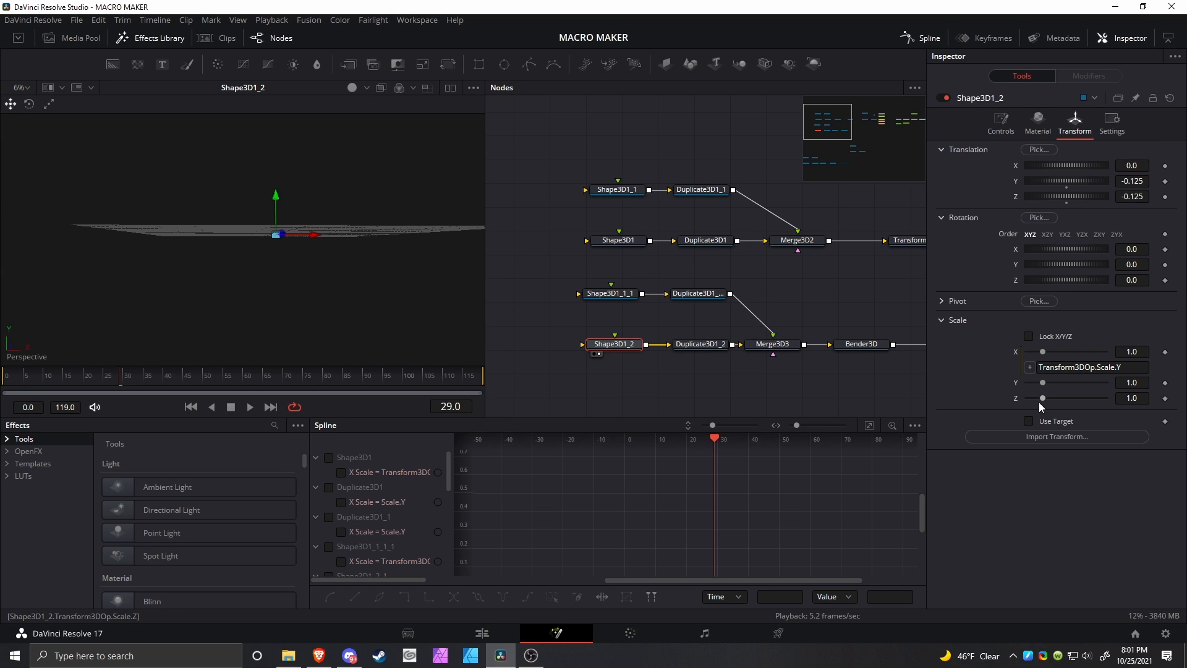
left_click(611, 293)
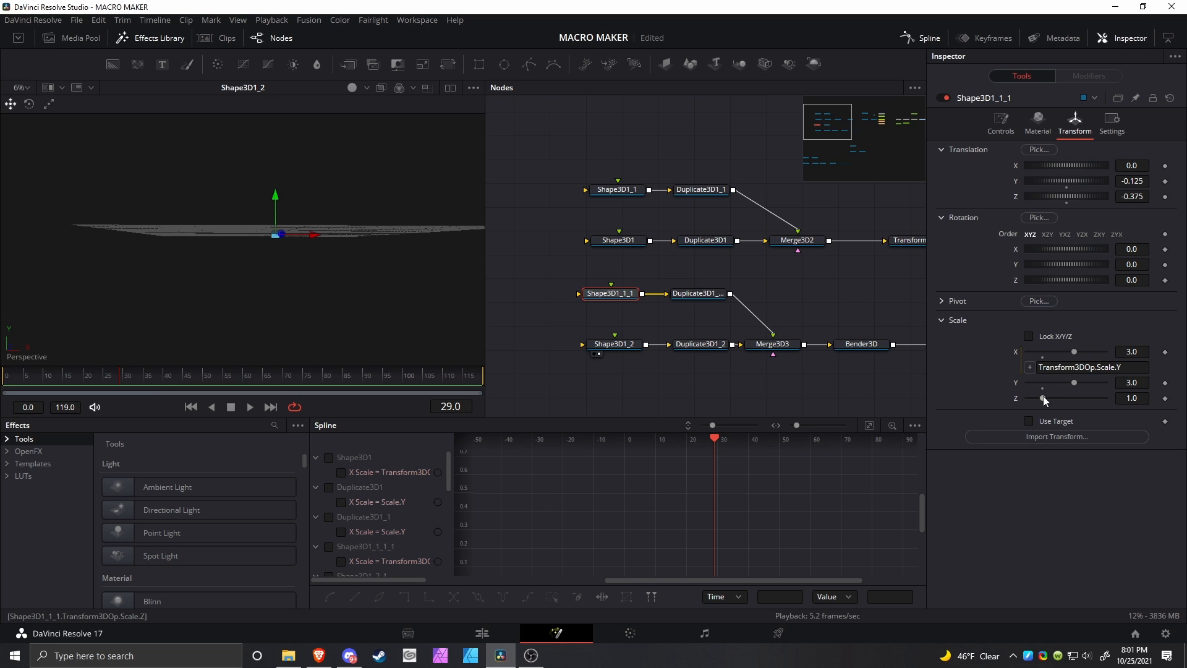
left_click_drag(1044, 400, 1027, 398)
View Renderer3D1 to examine the center of the rendered flattened stripes up close.
scroll(769, 270, "right", 10)
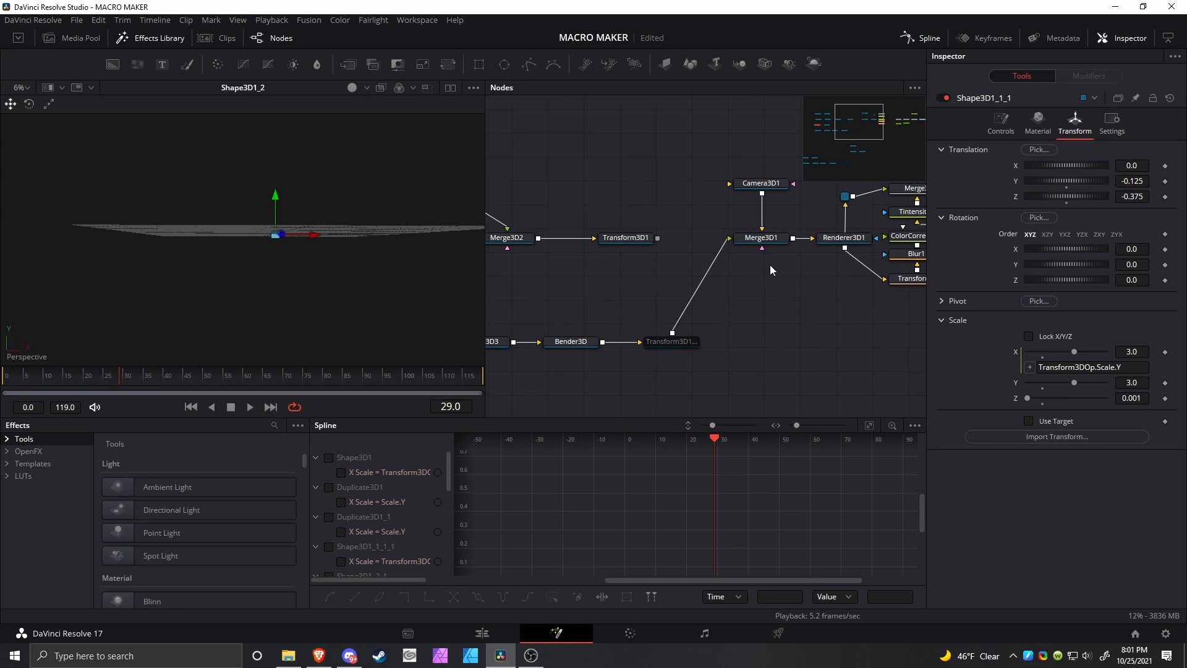
scroll(771, 270, "right", 3)
left_click(805, 245)
left_click(792, 255)
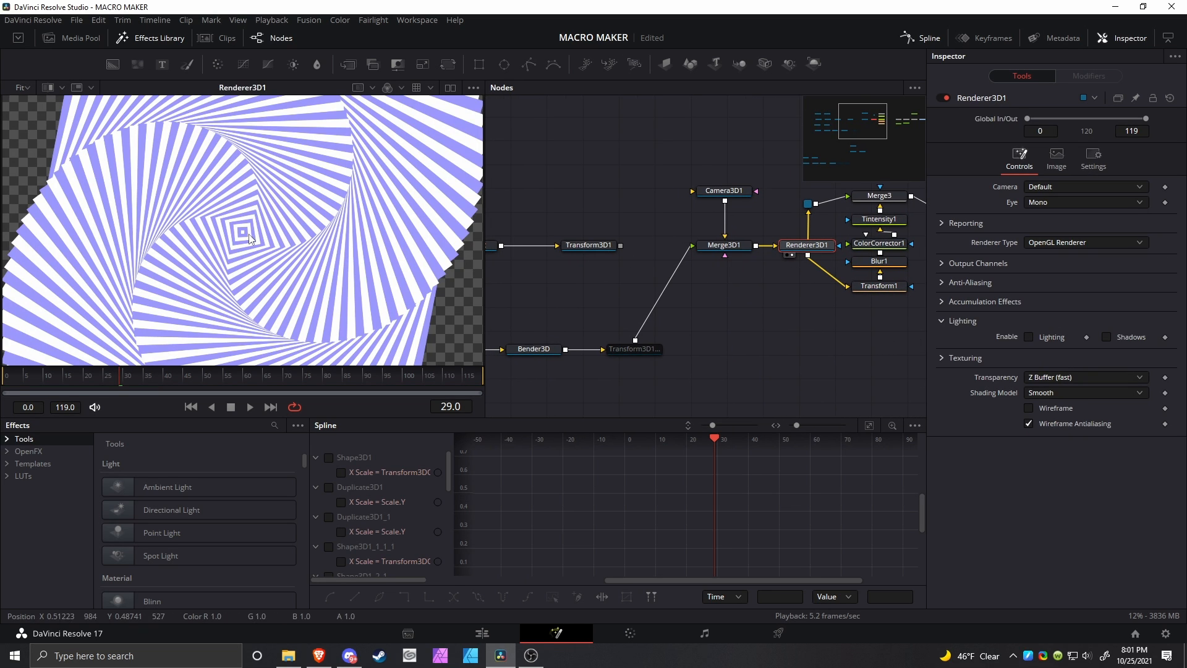
scroll(250, 238, "up", 2)
View Bender3D and examine the flattened, twisted stripes in perspective from close up and farther away.
scroll(709, 363, "left", 8)
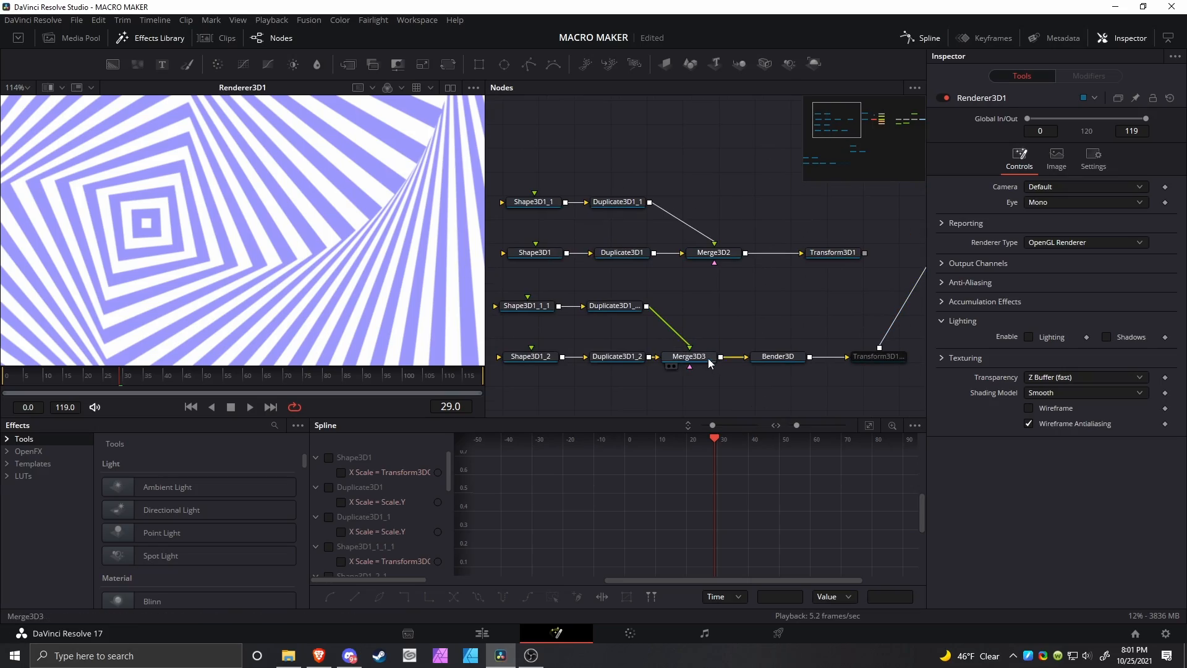
left_click_drag(778, 357, 374, 241)
left_click_drag(330, 234, 164, 221)
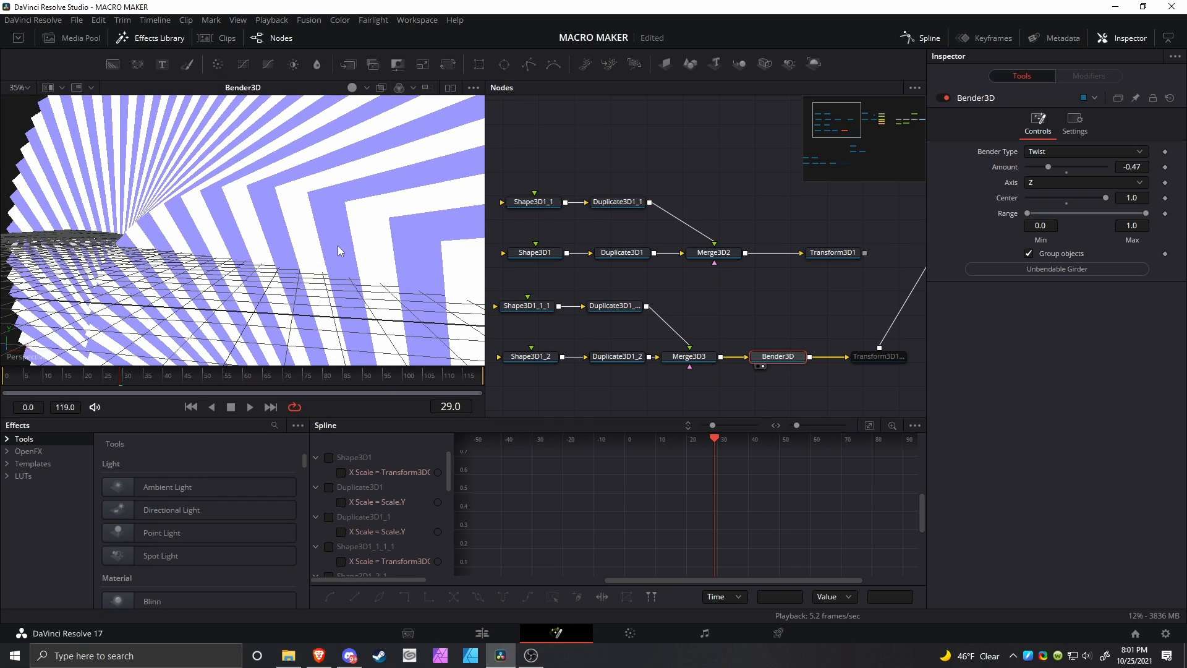
scroll(354, 254, "down", 5)
left_click_drag(356, 253, 360, 242)
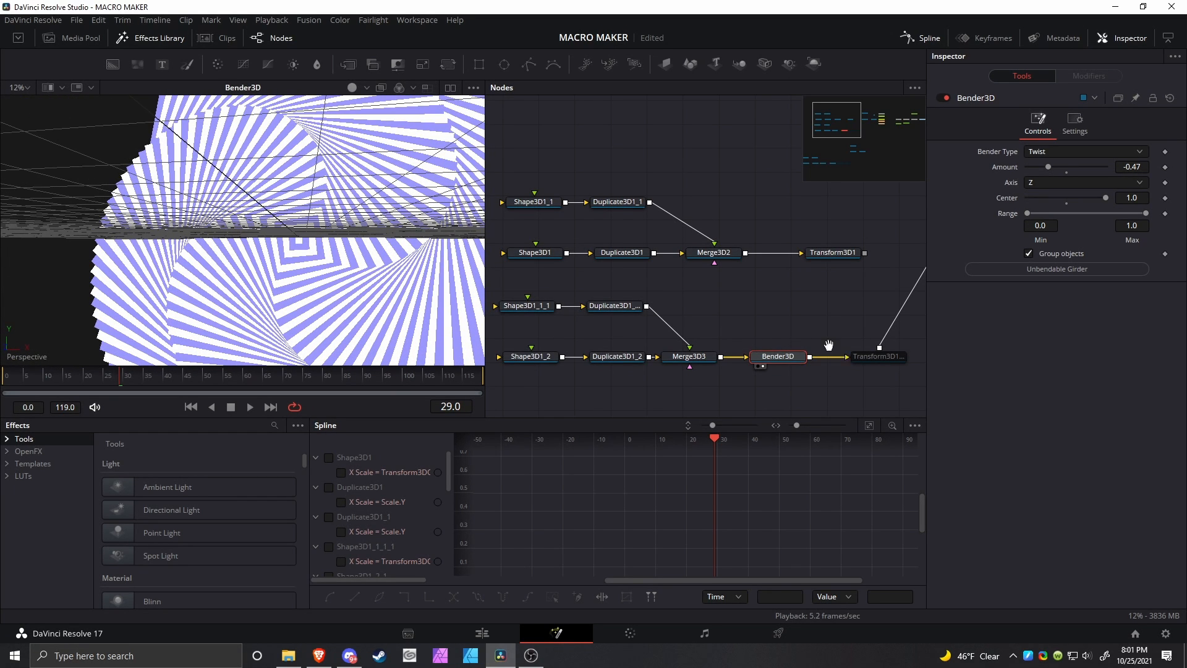
View Renderer3D1, re-enable the Transform3D1_1 node and examine the rotated render of the flattened stripes.
left_click_drag(828, 345, 619, 330)
left_click(839, 239)
key("2")
left_click(682, 341)
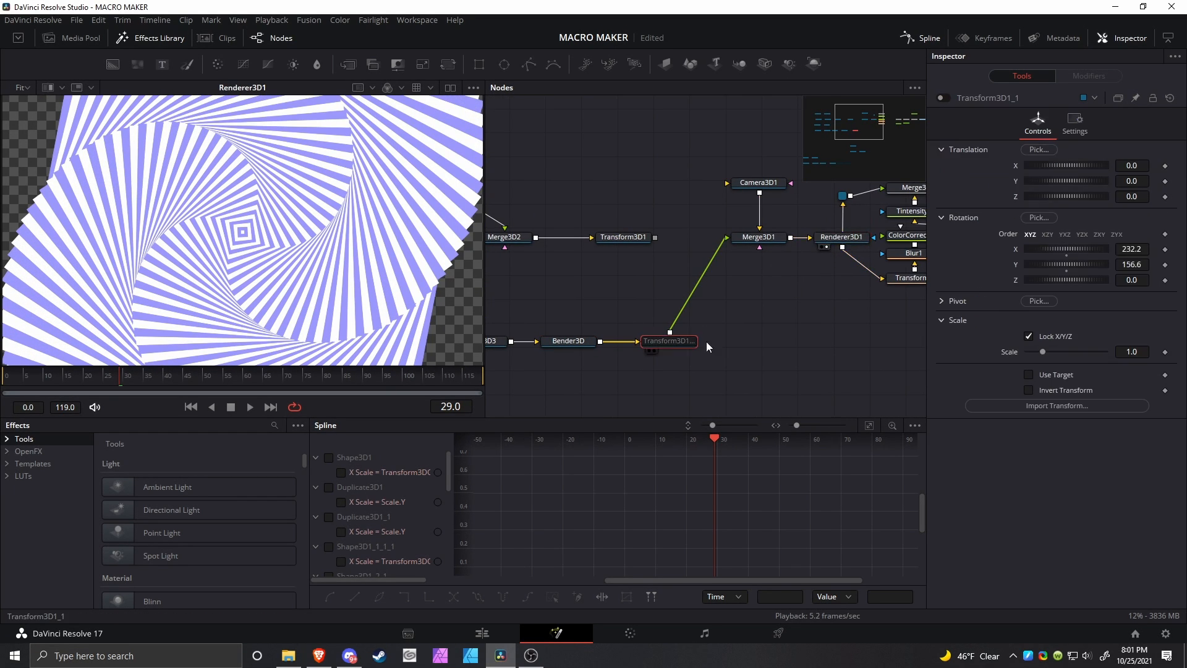
left_click(943, 98)
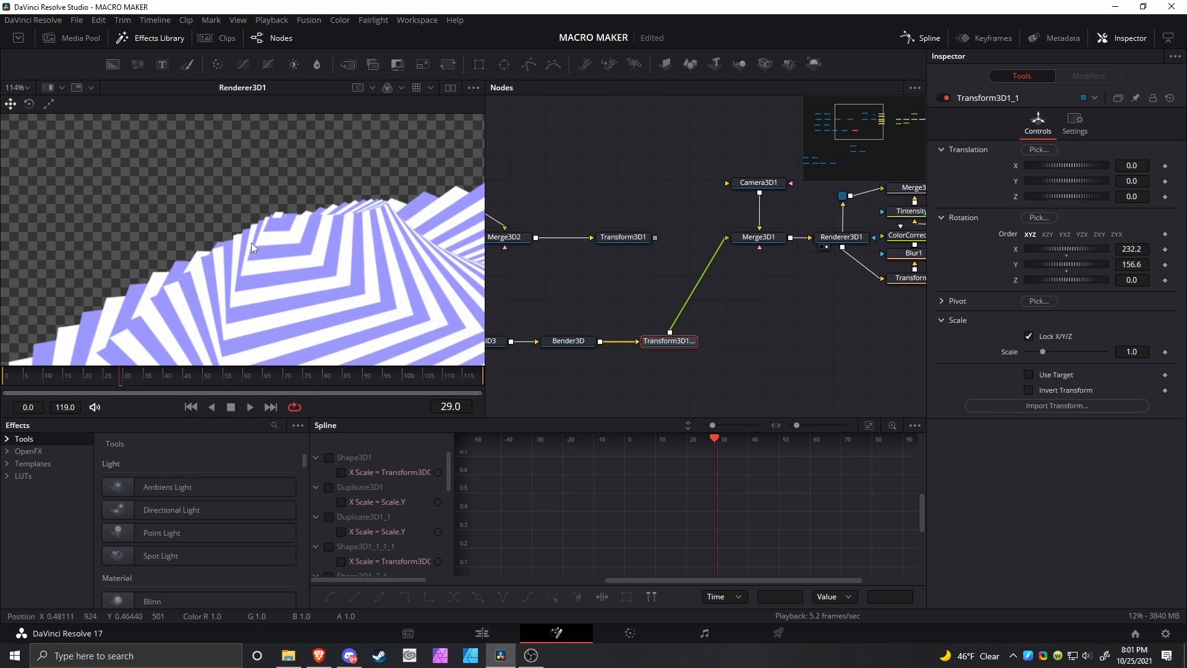
left_click_drag(251, 243, 306, 189)
left_click_drag(126, 354, 243, 191)
scroll(225, 241, "down", 3)
scroll(320, 214, "up", 2)
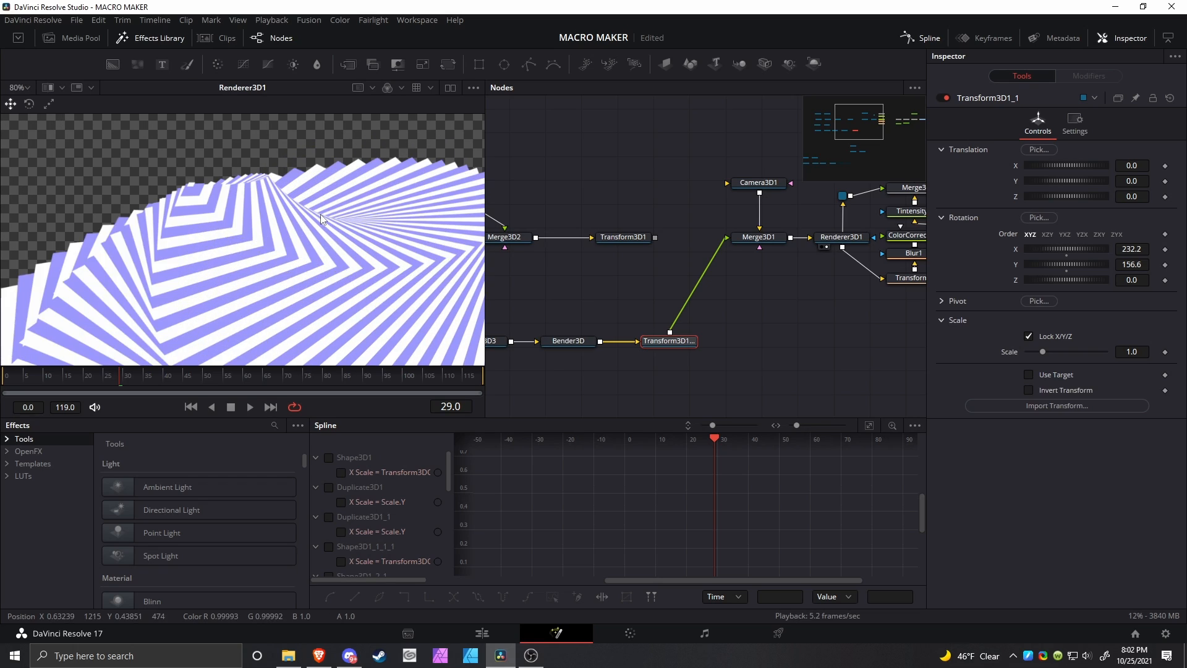
scroll(320, 213, "up", 2)
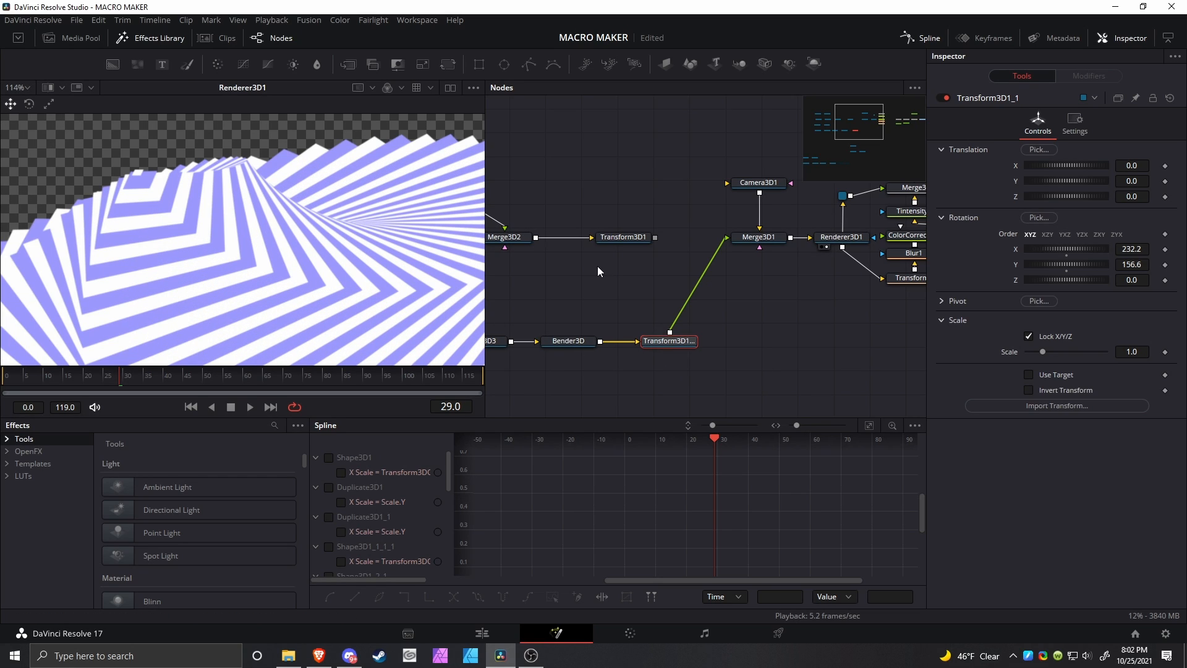
Set the 3D viewer to the Left camera and examine Shape3D1_2, Shape3D1_1_1 and Duplicate3D1_1_1 from the side.
left_click_drag(597, 266, 913, 292)
left_click(647, 363)
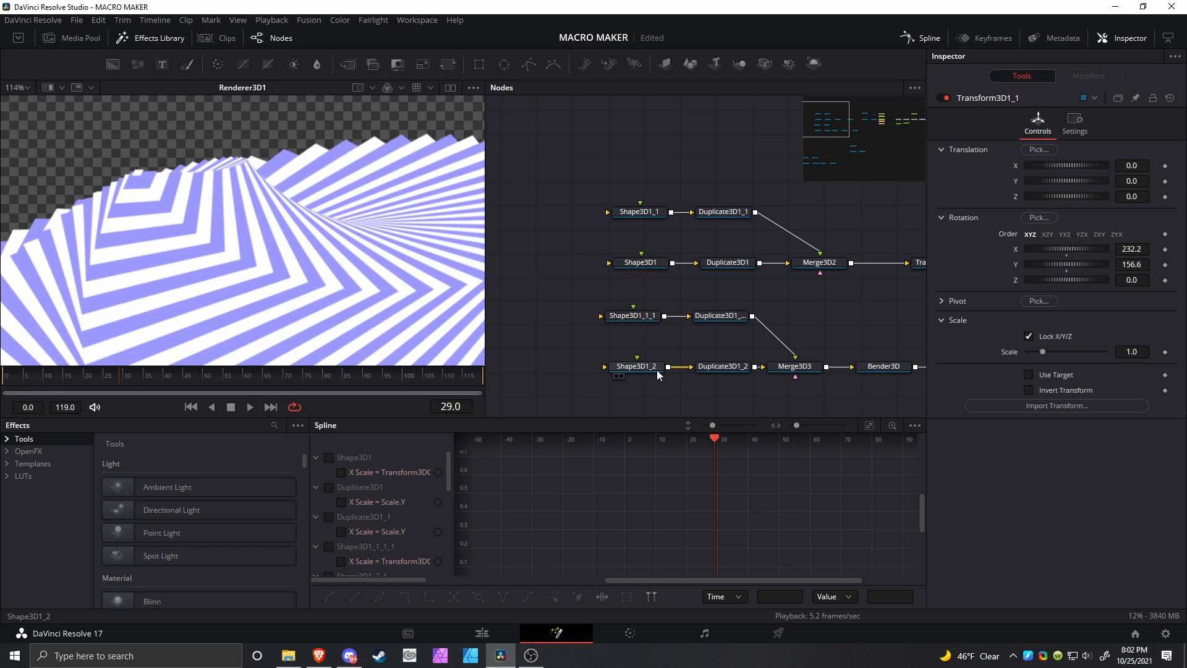
key("2")
right_click(389, 289)
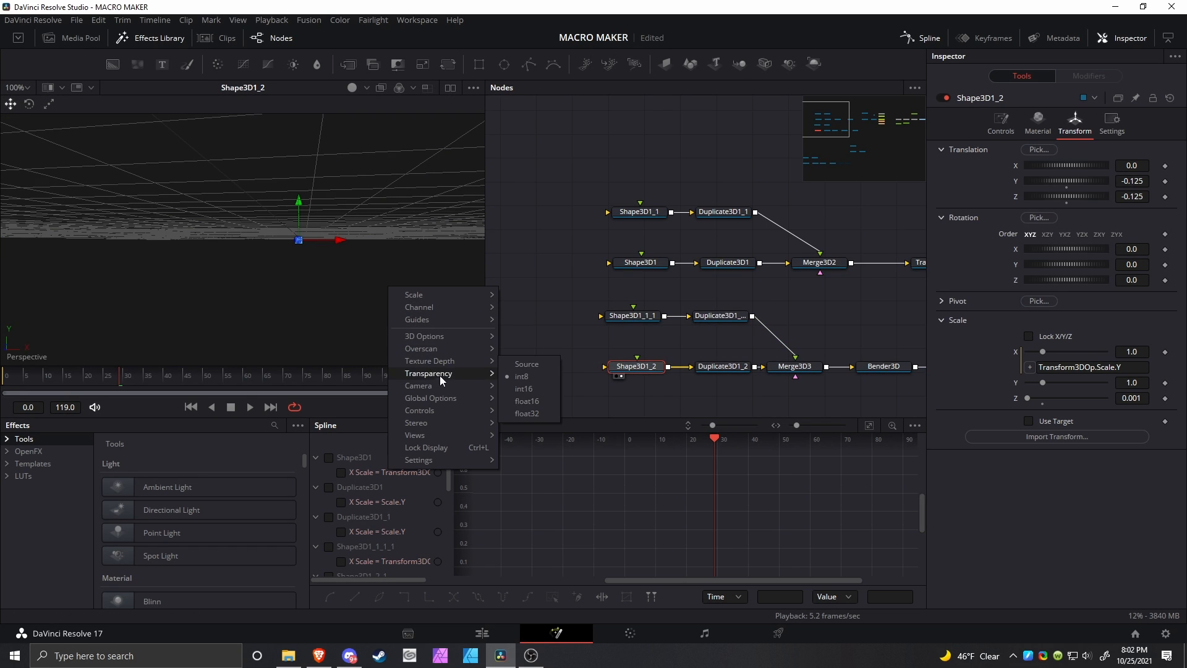
mouse_move(445, 385)
left_click(521, 443)
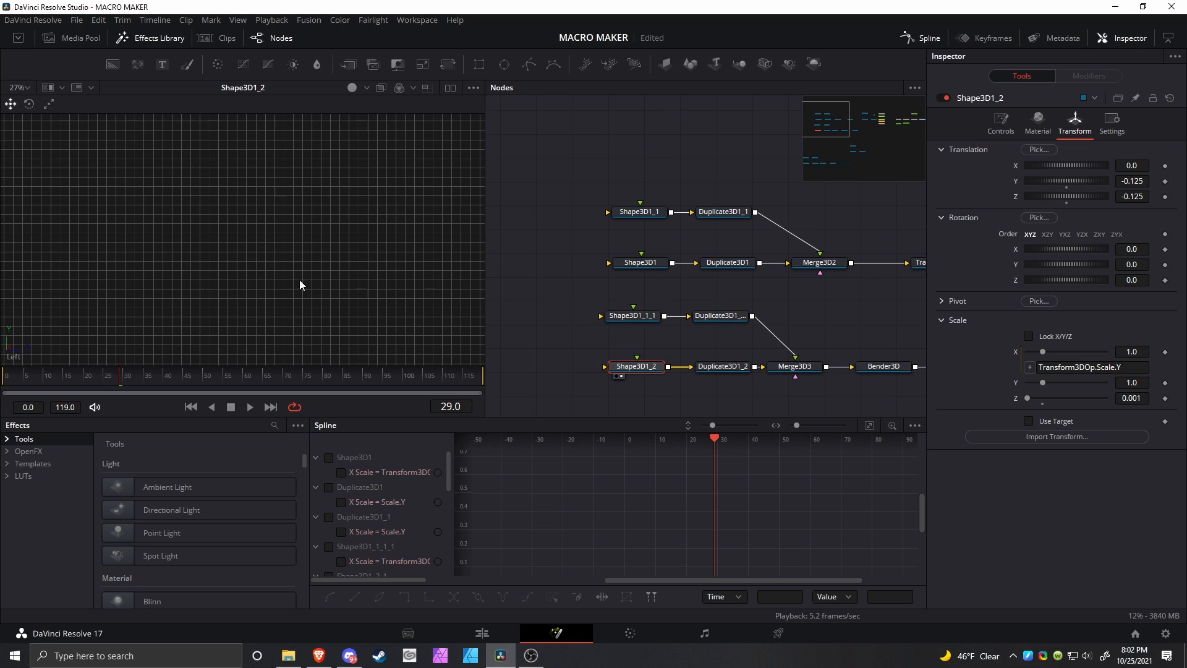
scroll(283, 299, "down", 5)
scroll(346, 251, "up", 5)
scroll(280, 244, "up", 4)
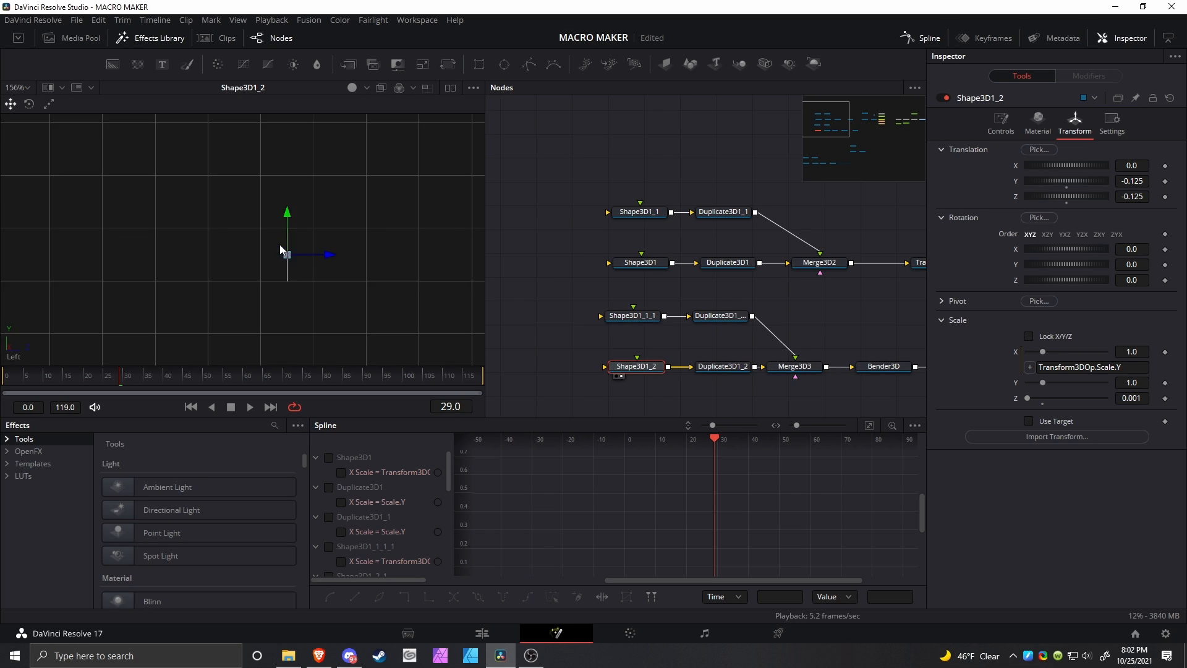
left_click_drag(315, 225, 262, 304)
left_click(625, 316)
left_click(722, 316)
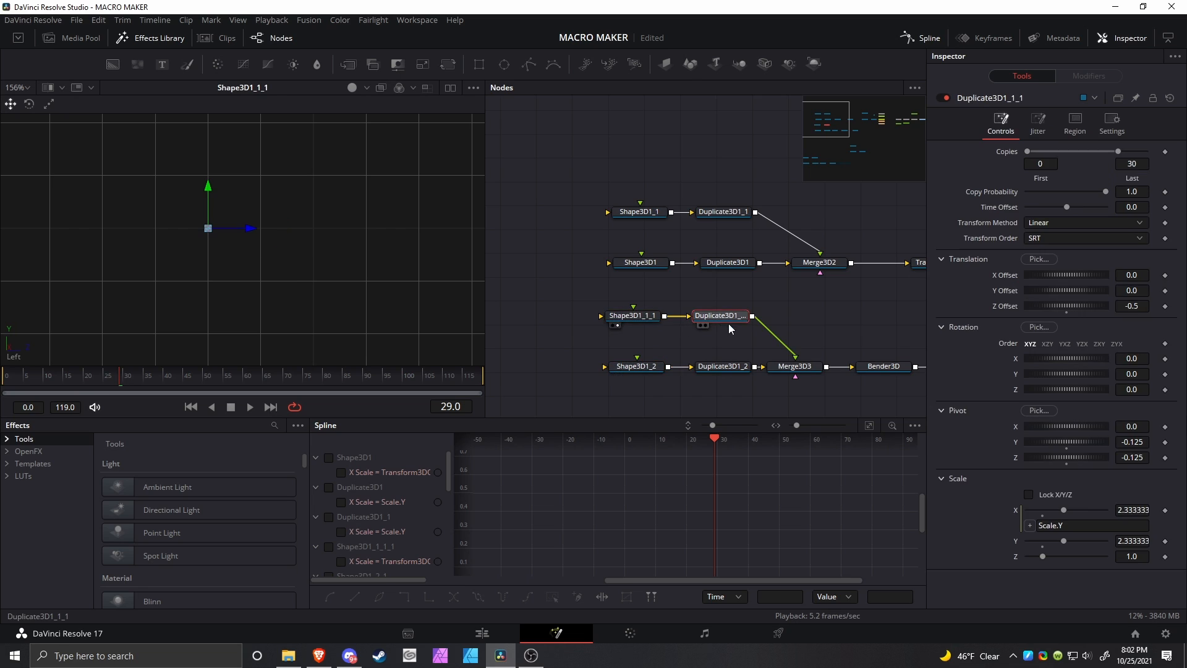
View Renderer3D1 to check how the flattened, rotated stripes render.
scroll(499, 309, "down", 2)
left_click_drag(836, 350, 738, 343)
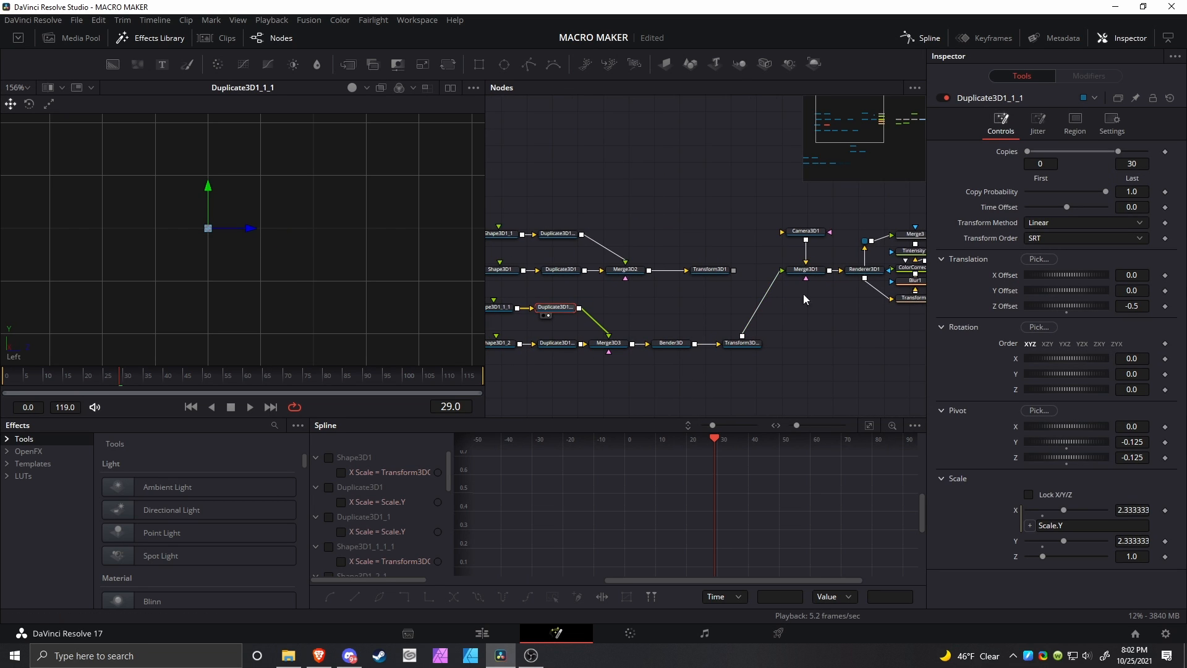
left_click(858, 275)
key("1")
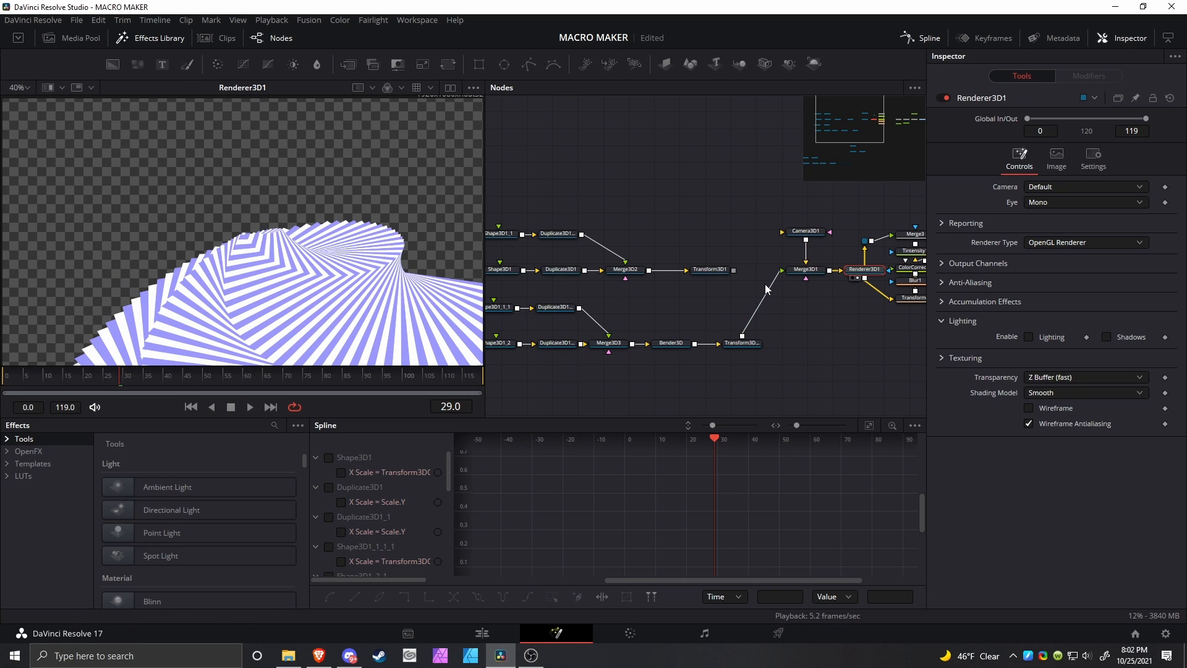
Switch to the Edit page and play the two rendered twist clips on the timeline to compare them.
left_click(481, 632)
left_click_drag(695, 448, 602, 457)
key("space")
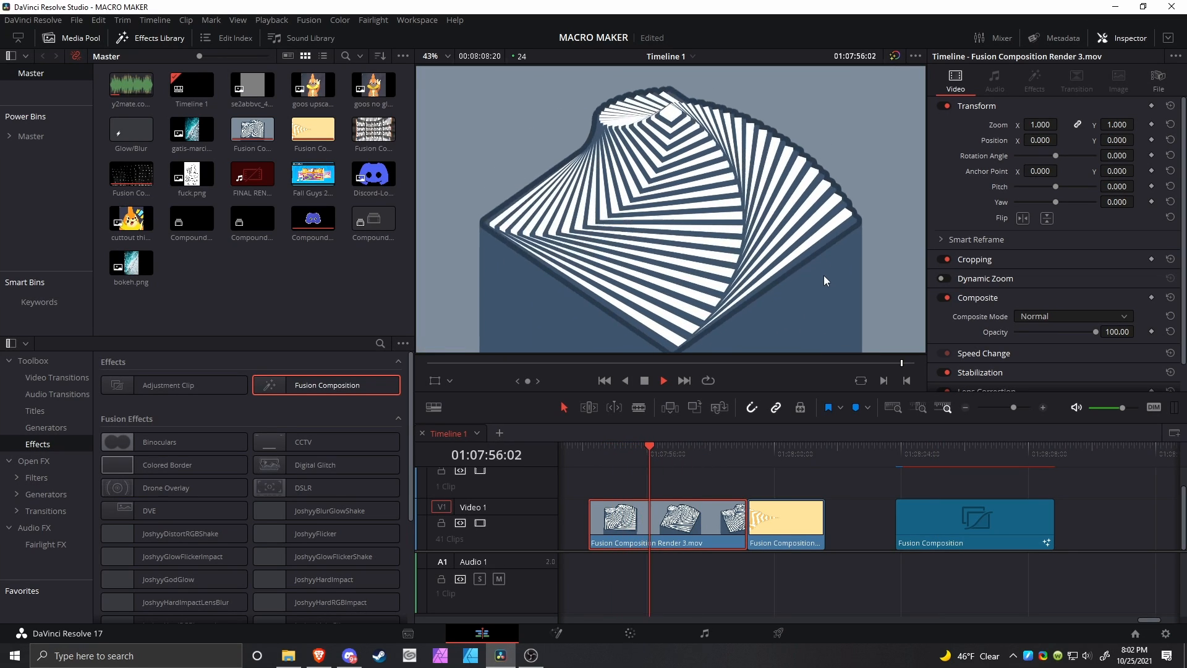
left_click(756, 450)
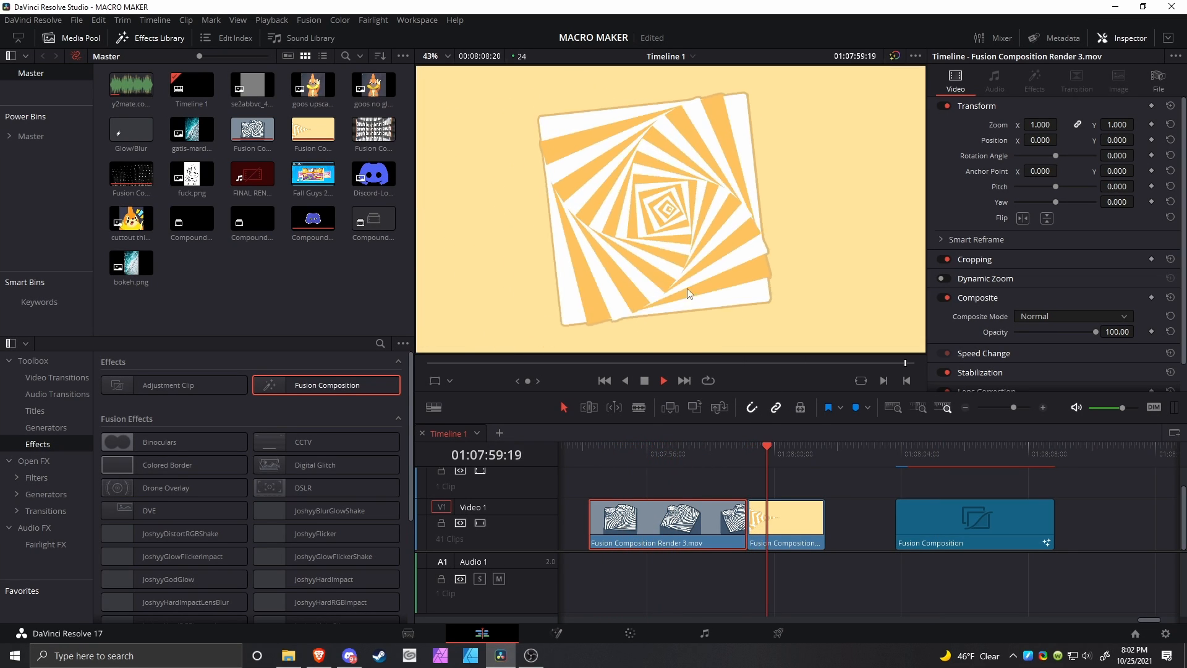
key("space")
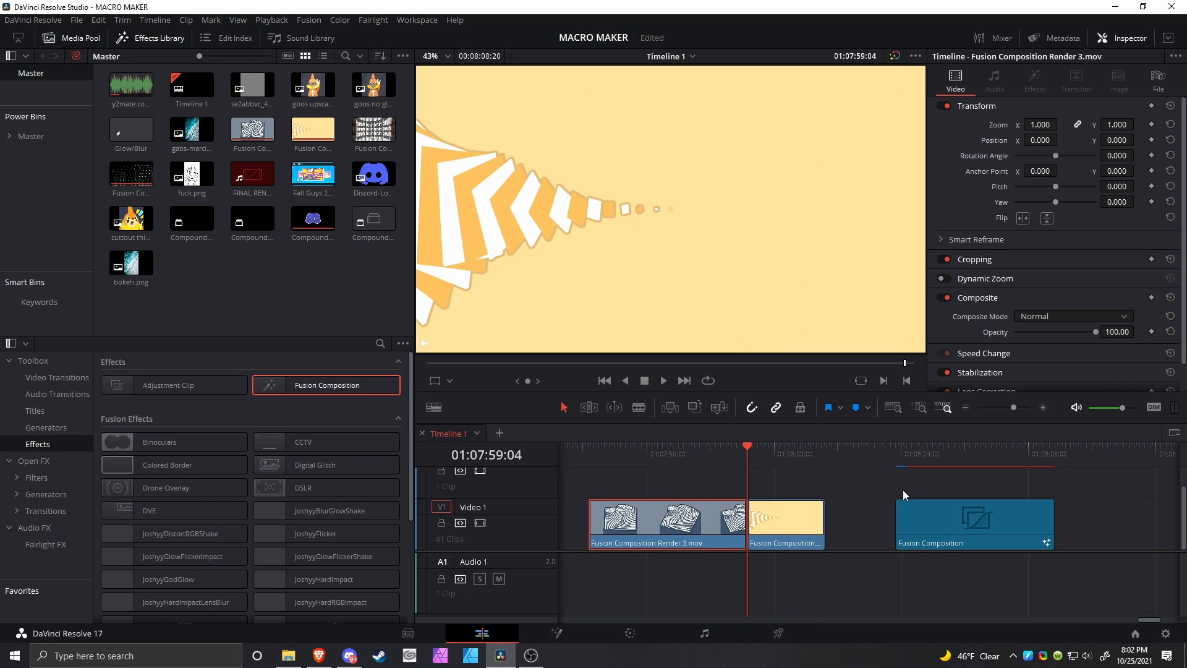
Return to the Fusion page for the last composition and reset Shape3D1_2's Z scale to 1.0.
left_click(916, 459)
left_click(571, 631)
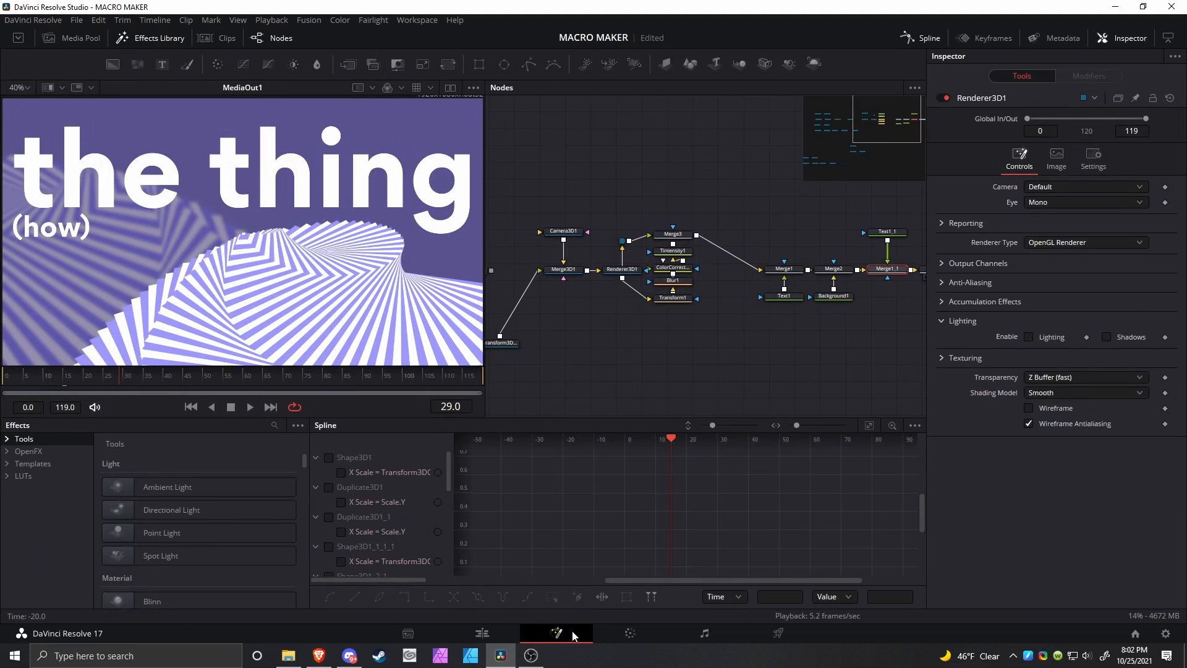
left_click_drag(552, 349, 759, 361)
left_click_drag(624, 349, 820, 335)
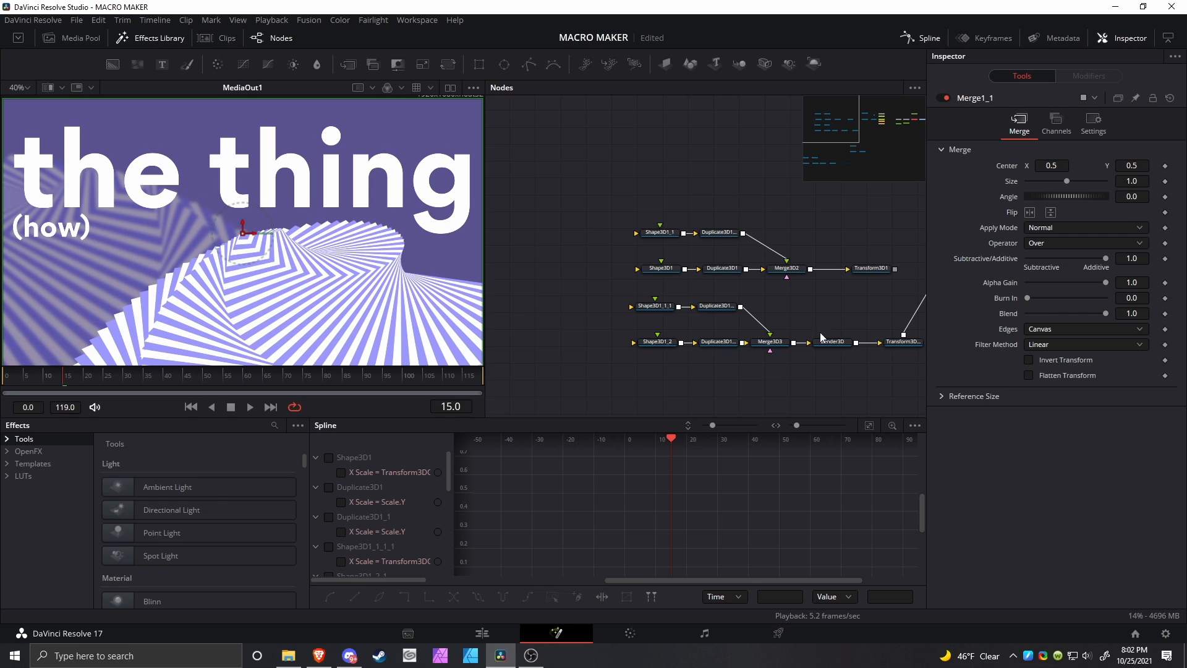
scroll(669, 320, "up", 5)
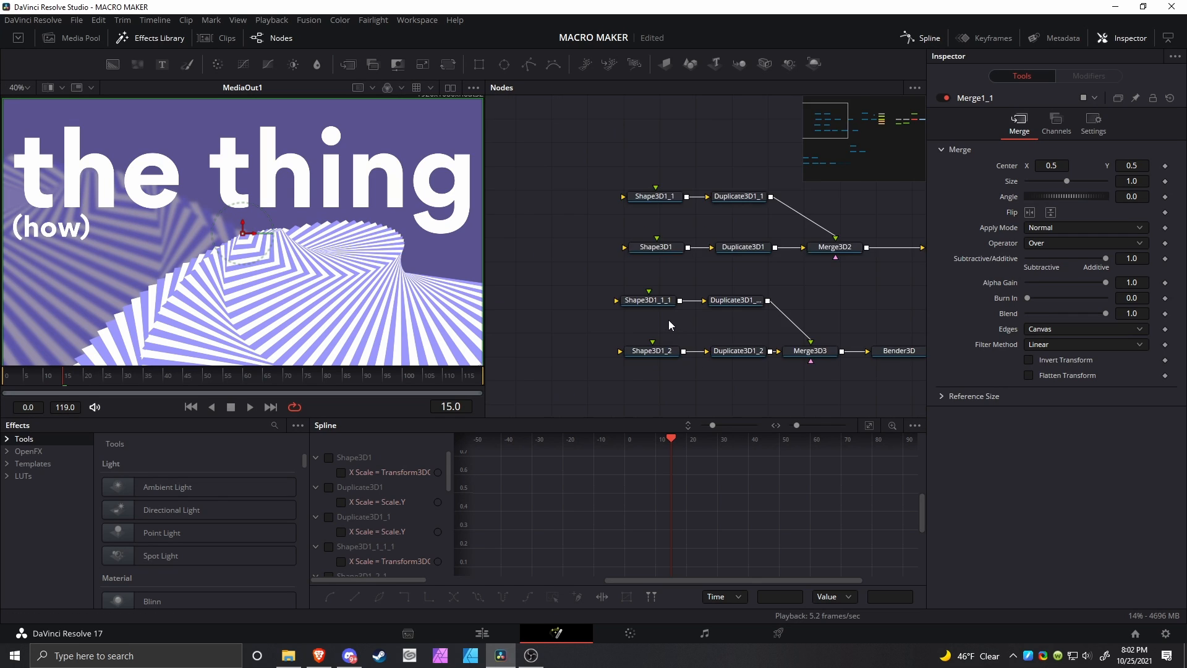
left_click_drag(657, 309, 633, 283)
left_click(635, 342)
key("2")
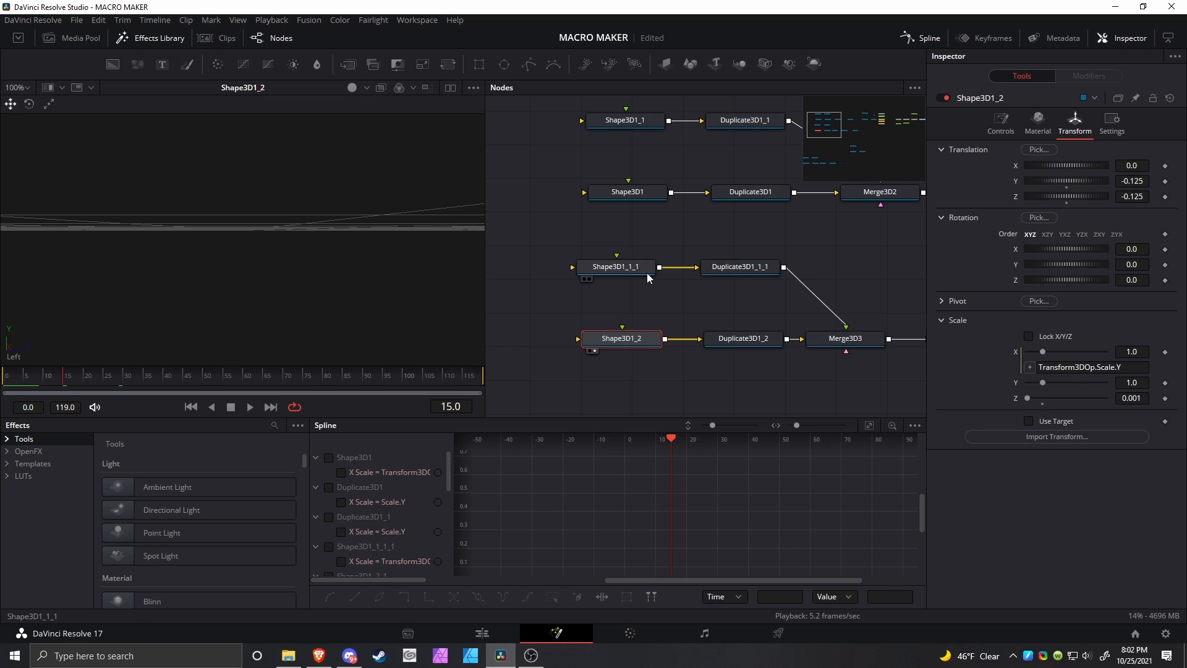
left_click(1044, 402)
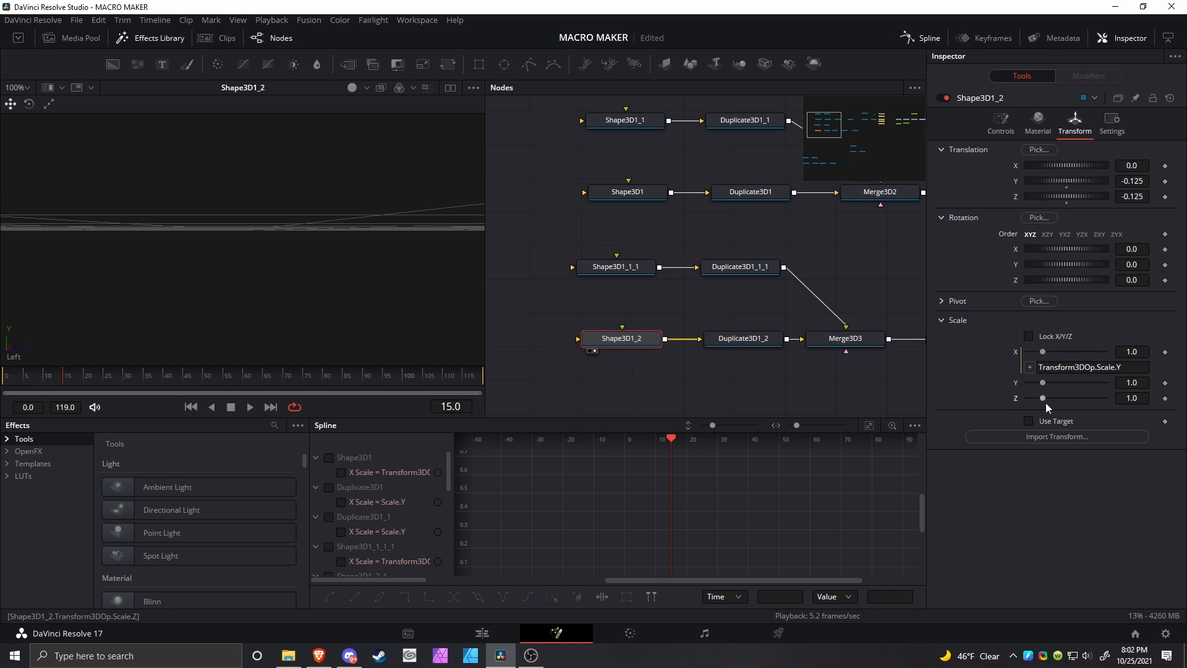
Switch the 3D viewer to the Left camera to examine the full-depth Shape3D1_2 cube from the side.
left_click_drag(655, 346, 614, 329)
right_click(346, 262)
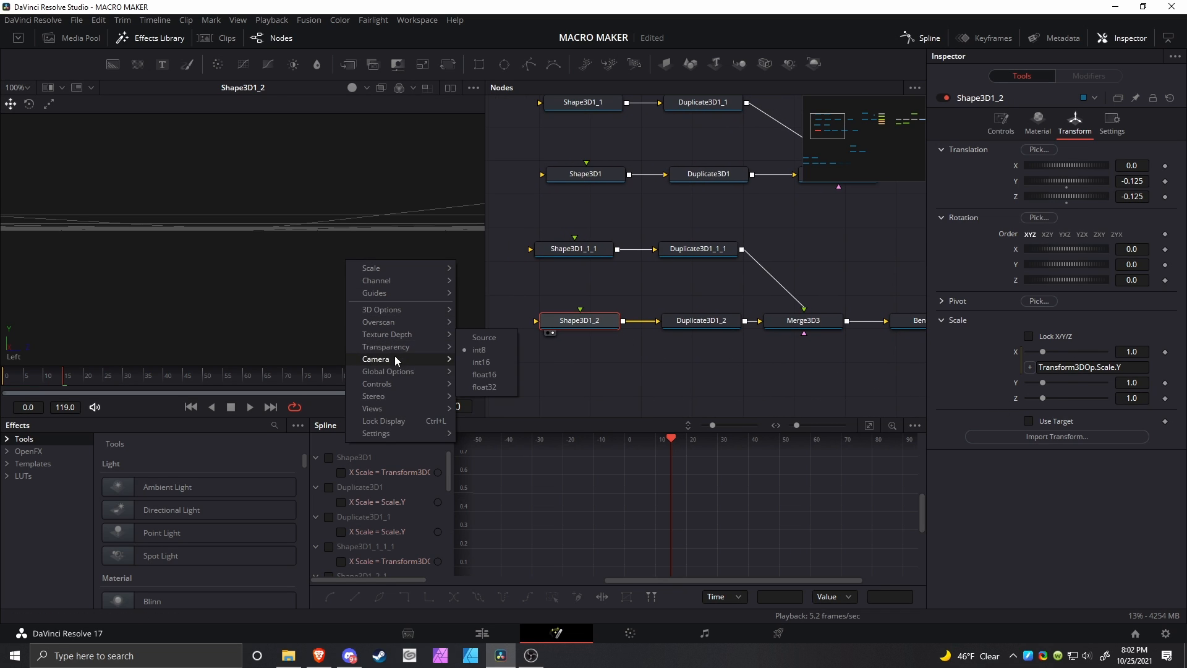
mouse_move(396, 362)
left_click(498, 415)
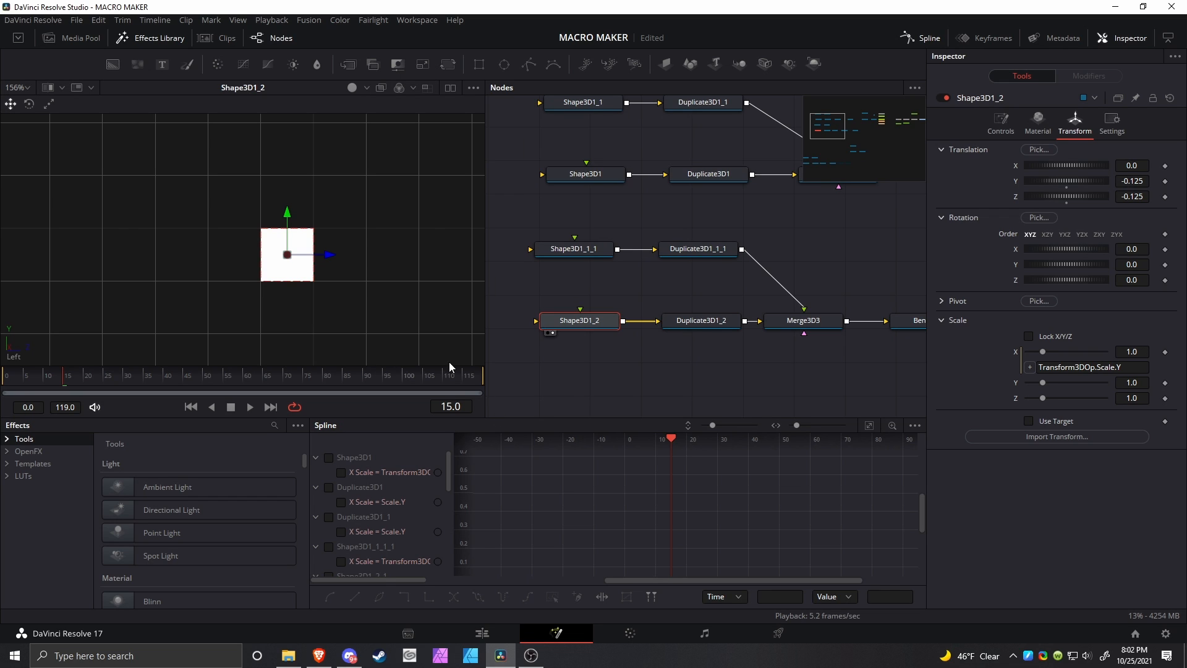
View Duplicate3D1_2 and examine the spacing between its growing white copies from the side.
left_click(688, 321)
key("1")
scroll(379, 273, "down", 3)
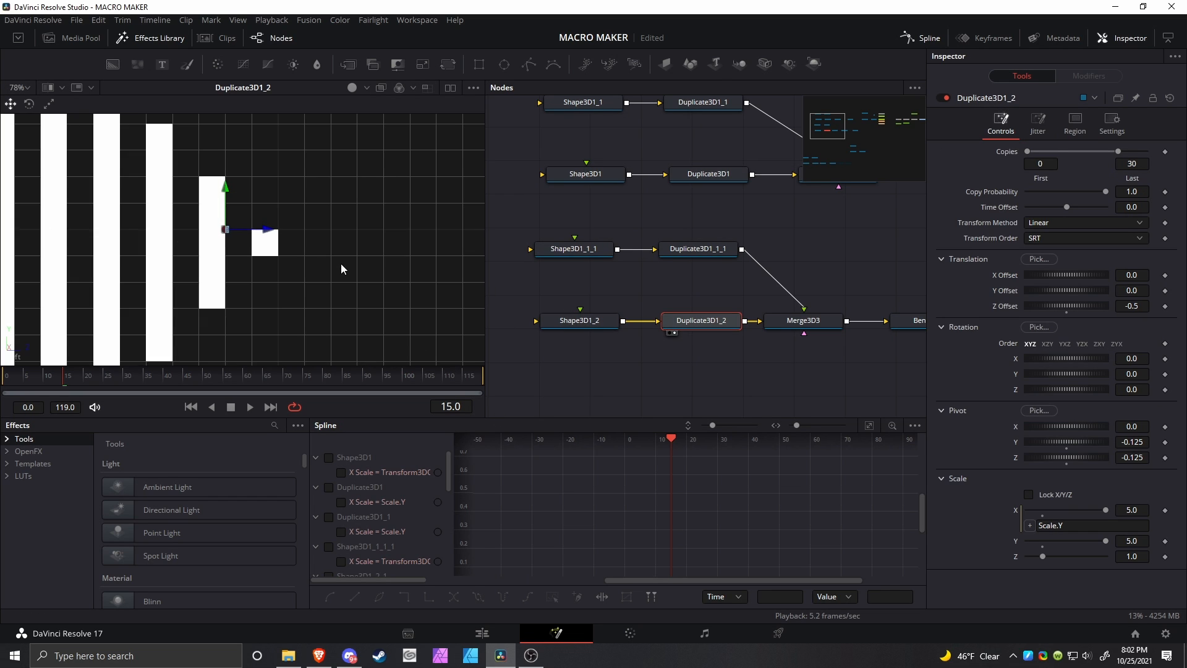
left_click(267, 263)
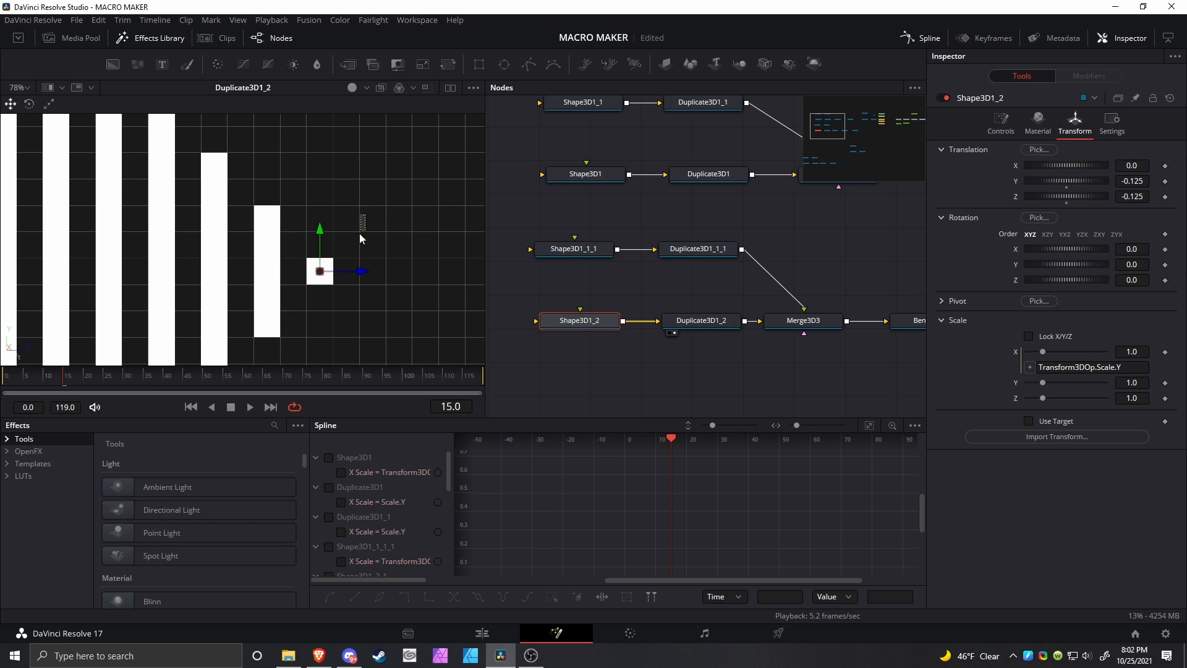
scroll(372, 253, "up", 3)
left_click_drag(430, 284, 340, 226)
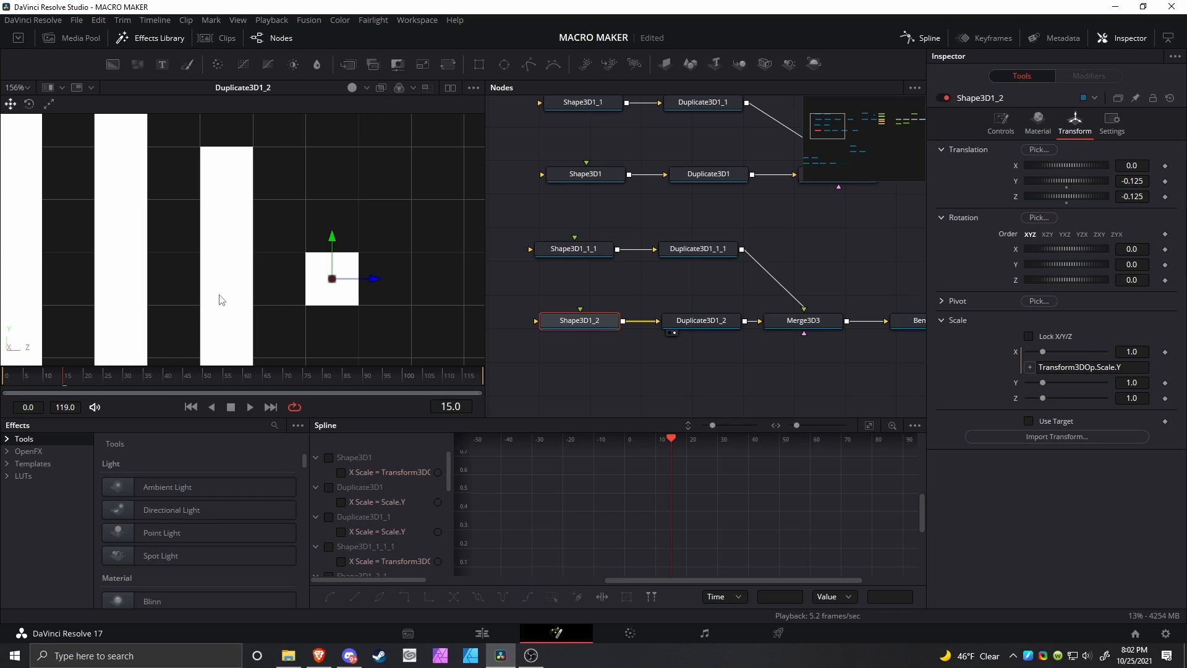
scroll(245, 285, "down", 3)
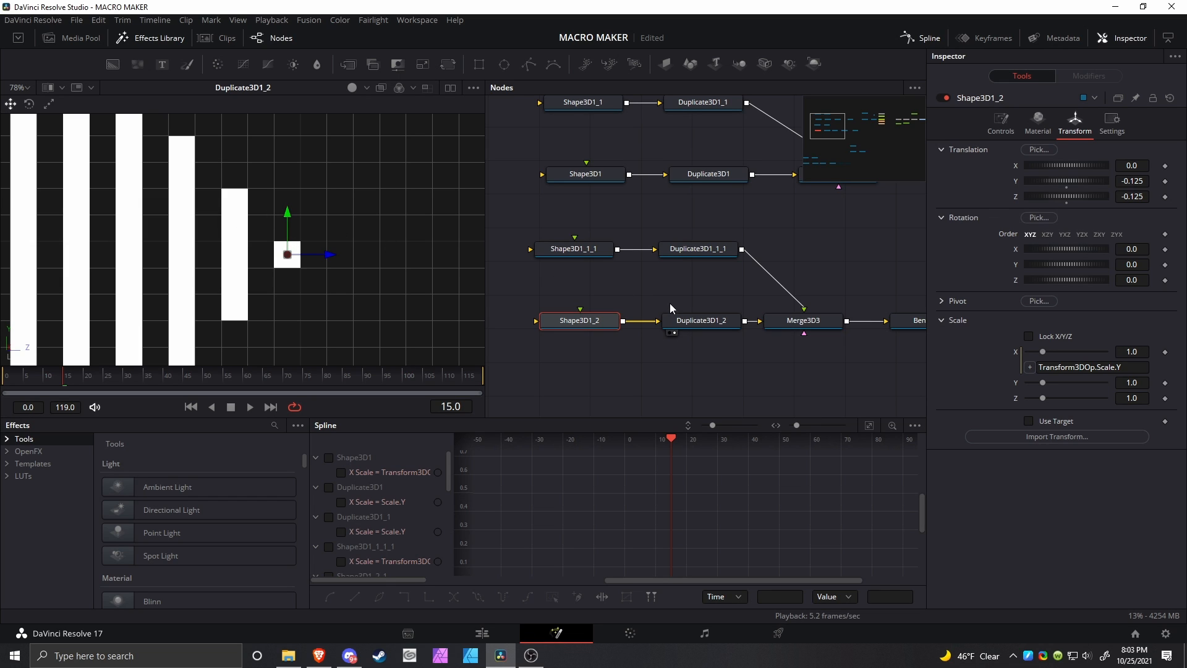
View Duplicate3D1_1_1 and its source Shape3D1_1_1 from the side to examine the offset violet copies.
left_click(803, 321)
left_click(712, 256)
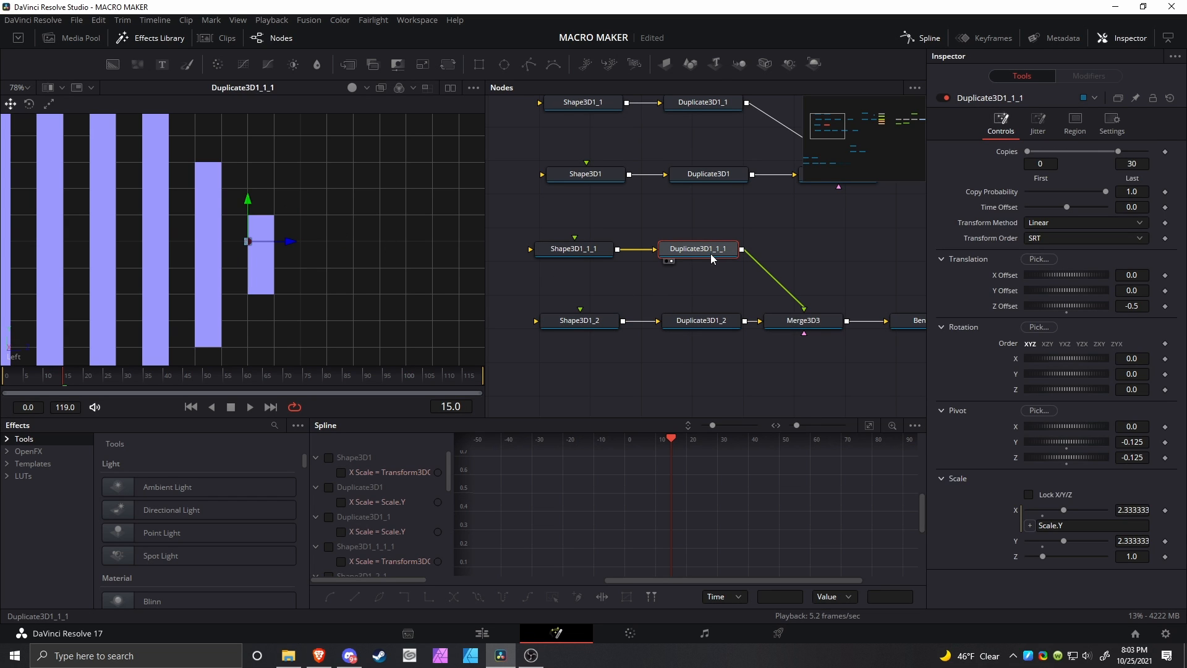
left_click(593, 248)
key("2")
left_click(585, 318)
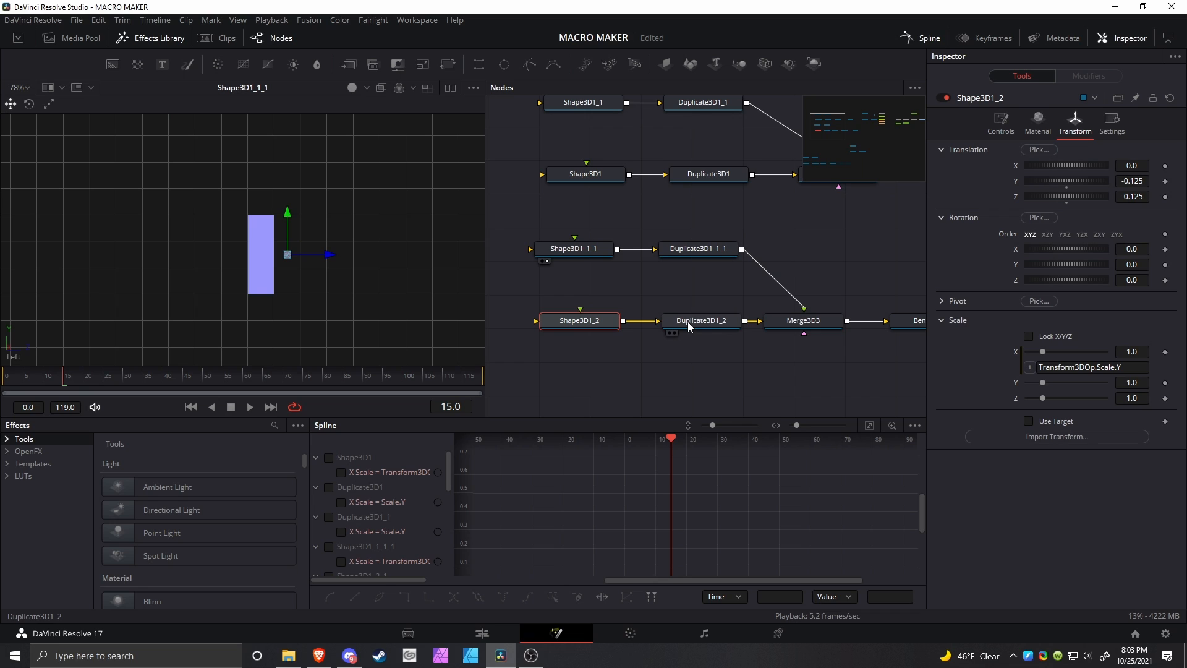
View Duplicate3D1_2 and Merge3D3 from the side to examine how the white and violet copies combine.
left_click(700, 319)
key("2")
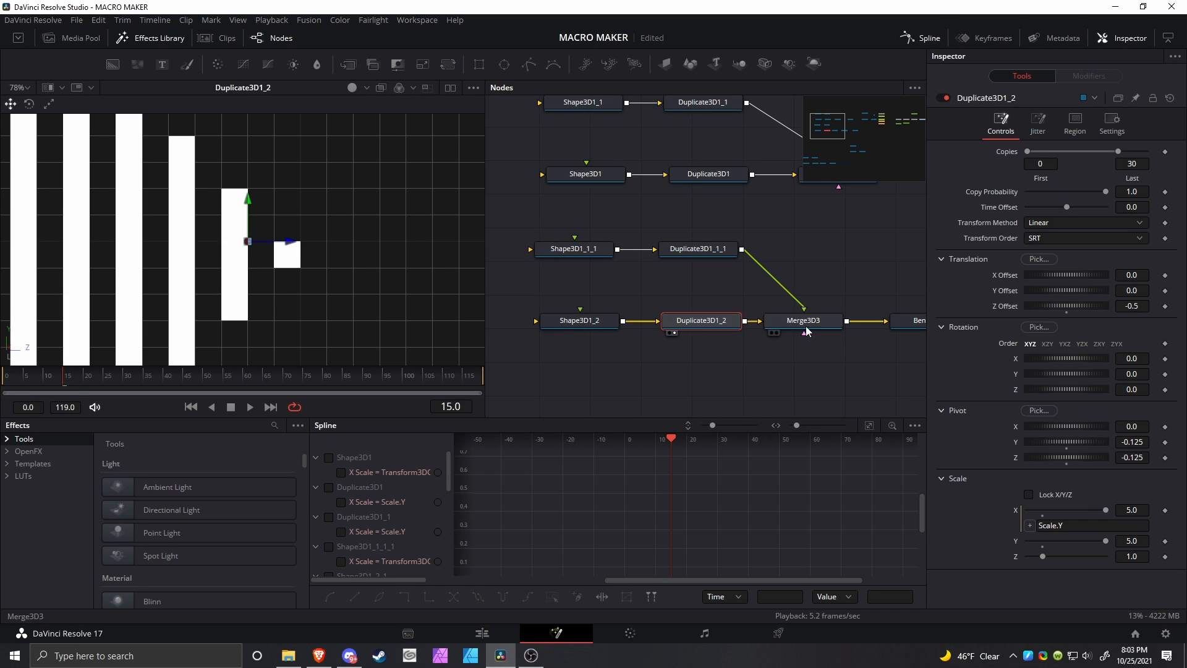
left_click(801, 322)
key("2")
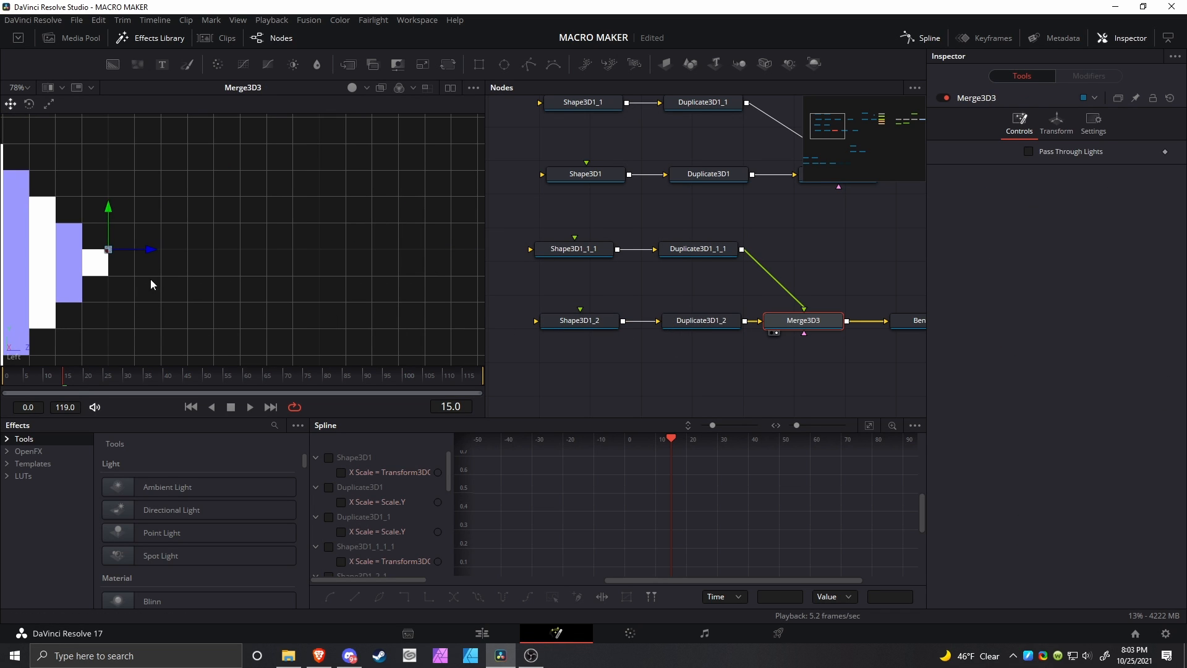
scroll(733, 322, "down", 2)
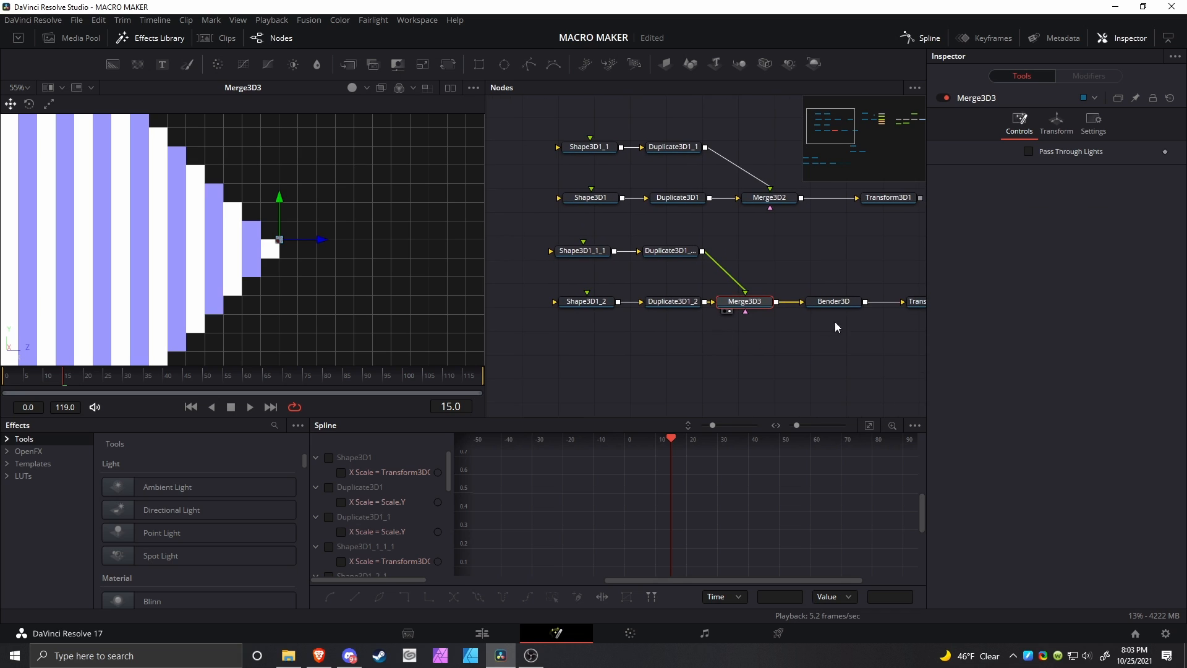
View the Bender3D twist result and switch the 3D viewer to the Perspective camera.
left_click(833, 302)
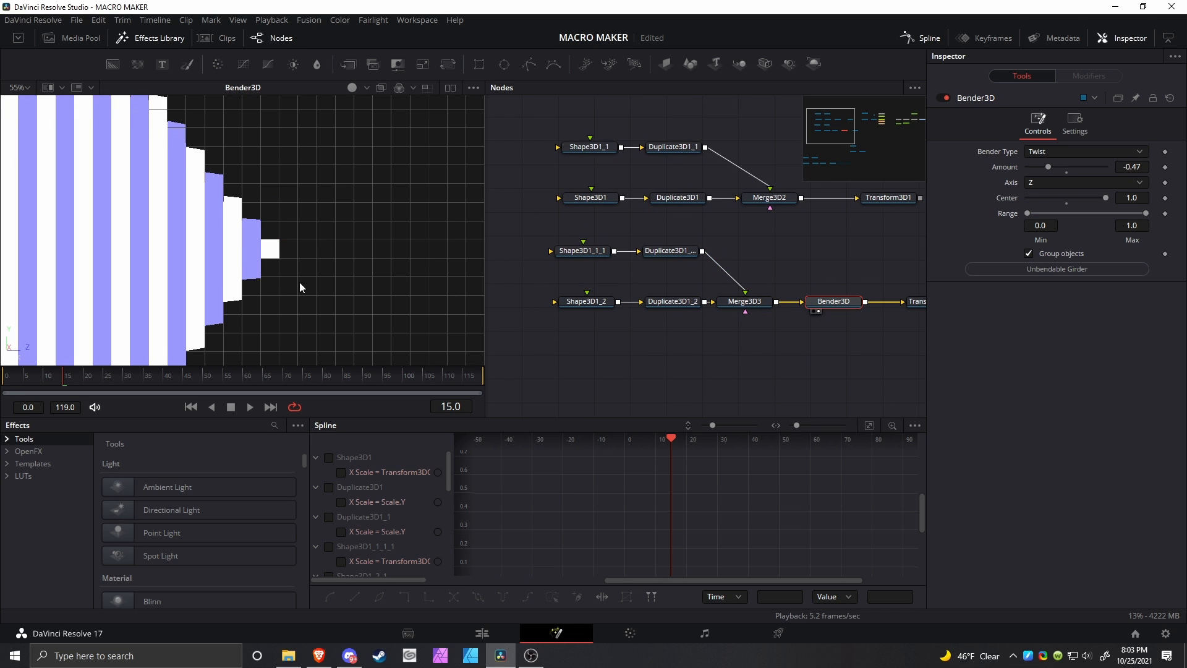
scroll(286, 265, "down", 5)
right_click(283, 254)
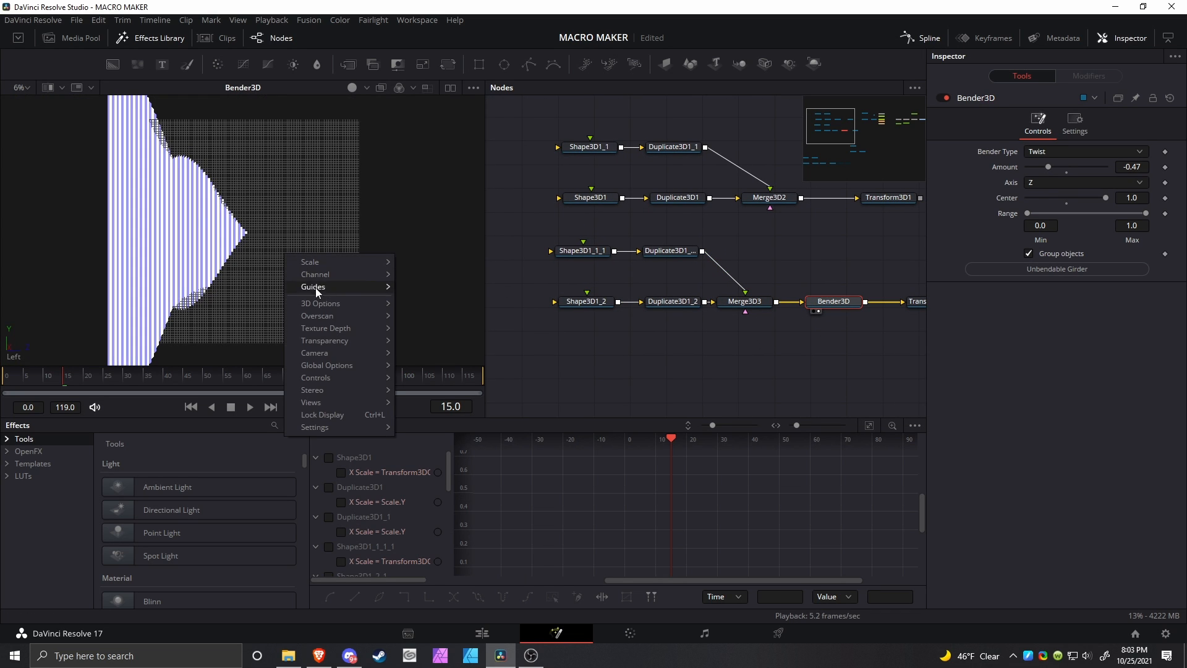
mouse_move(355, 354)
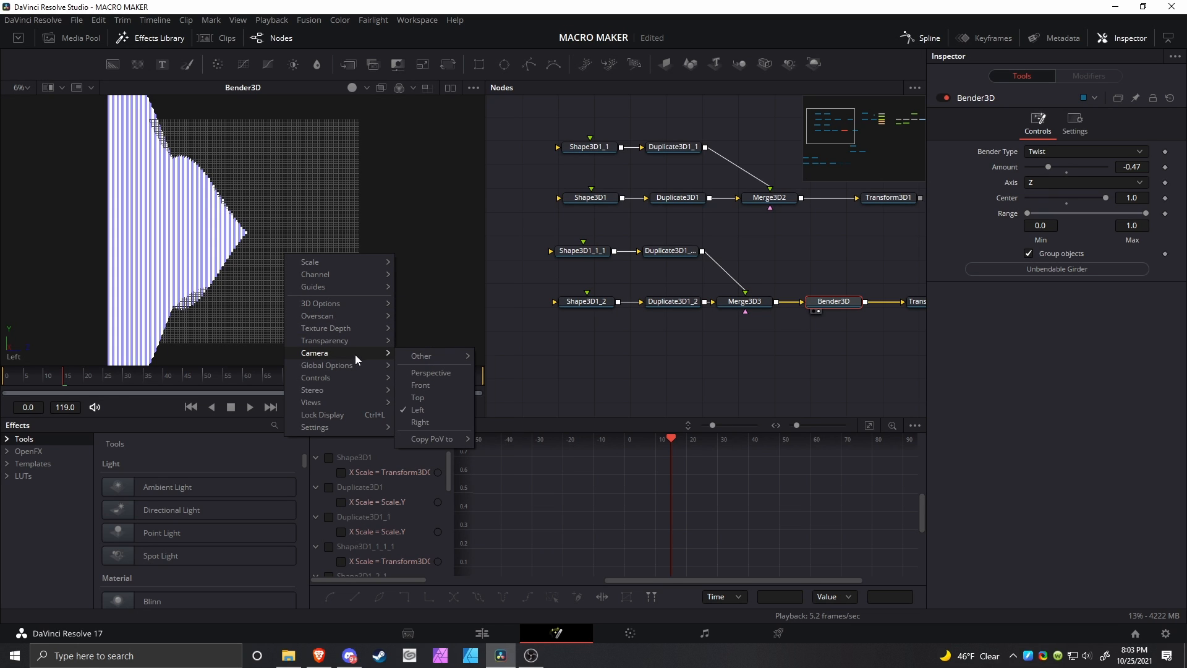
left_click(426, 373)
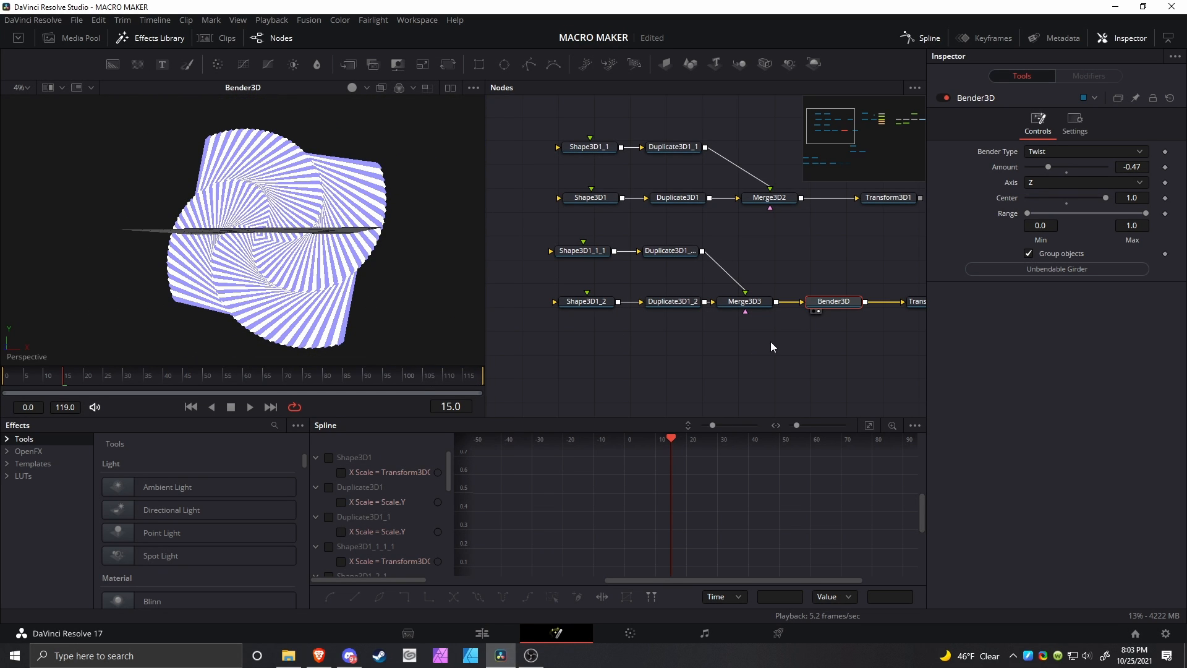
View Merge3D1, Renderer3D1 and Transform1 in turn to examine the camera setup, the render and its enlarged copy.
left_click_drag(770, 342, 442, 372)
left_click(711, 229)
key("2")
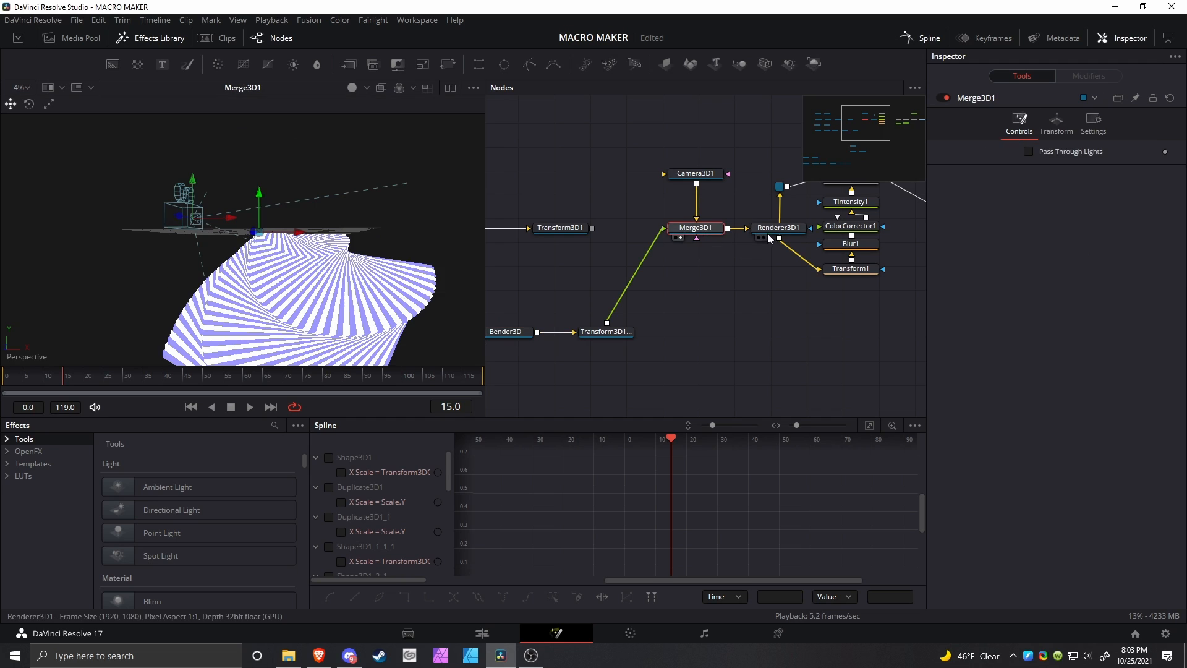
left_click(770, 230)
key("2")
left_click_drag(779, 278, 697, 321)
left_click(777, 302)
key("2")
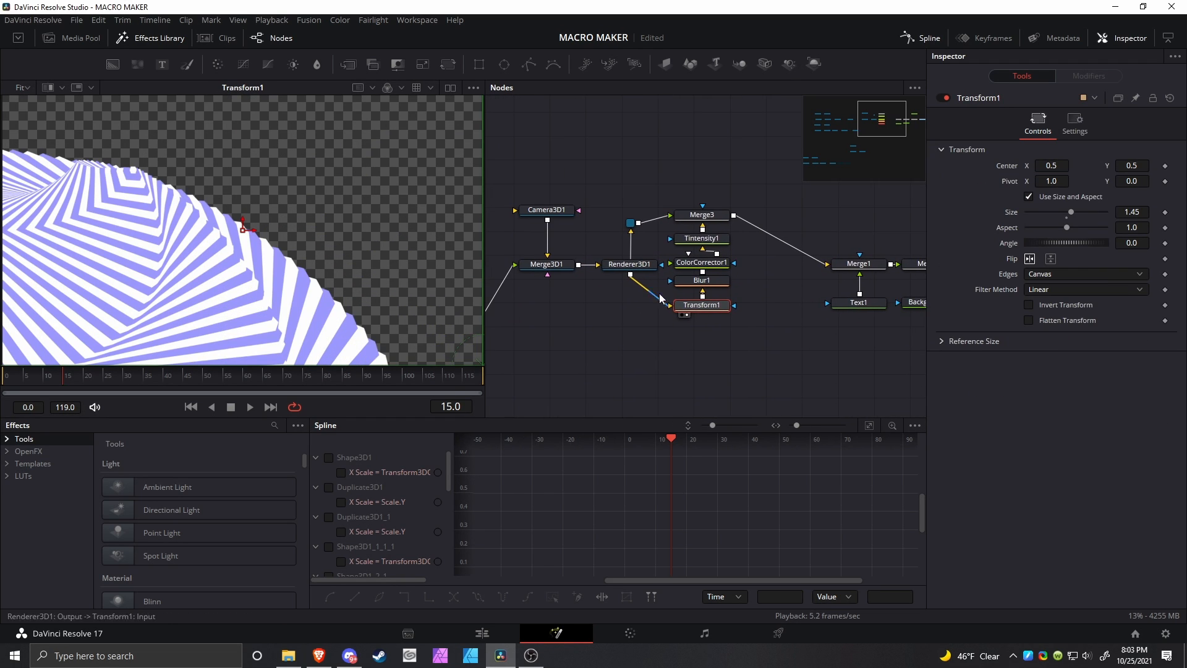
View Merge3, Merge1 and Merge2 in turn to examine how the blurred copy, title text and background are composited.
left_click(694, 215)
key("2")
left_click_drag(911, 287, 673, 284)
left_click(641, 261)
key("2")
left_click(698, 262)
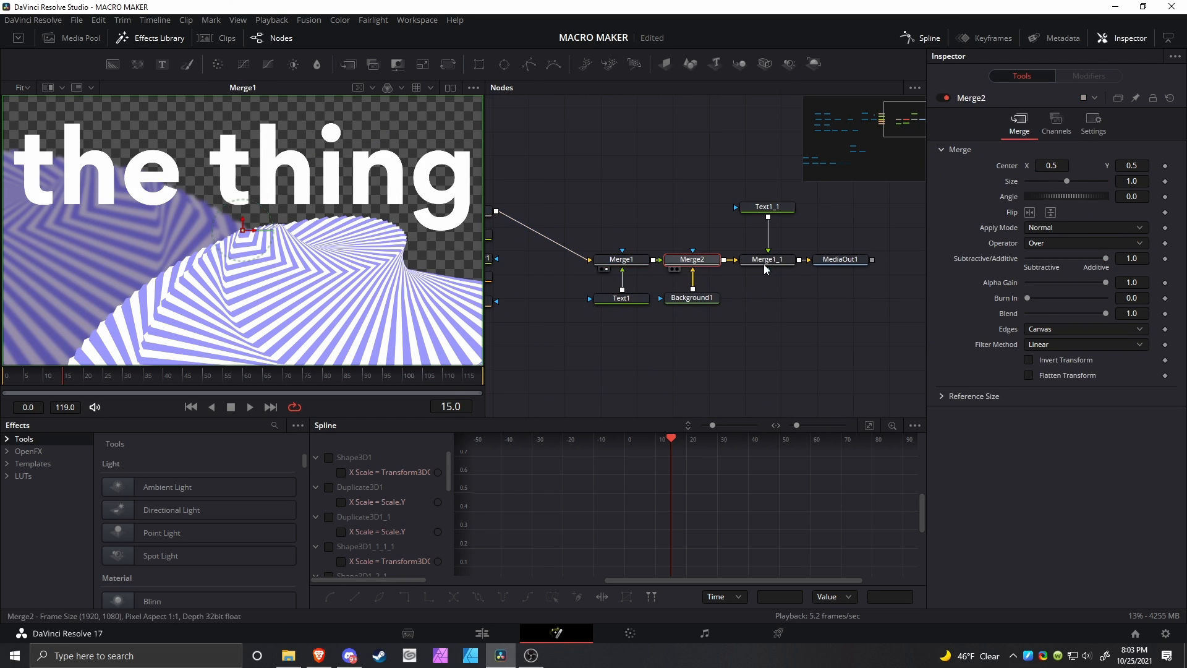
key("2")
View the complete composite at Merge1_1 with the whole frame visible and save the project.
left_click(766, 262)
key("2")
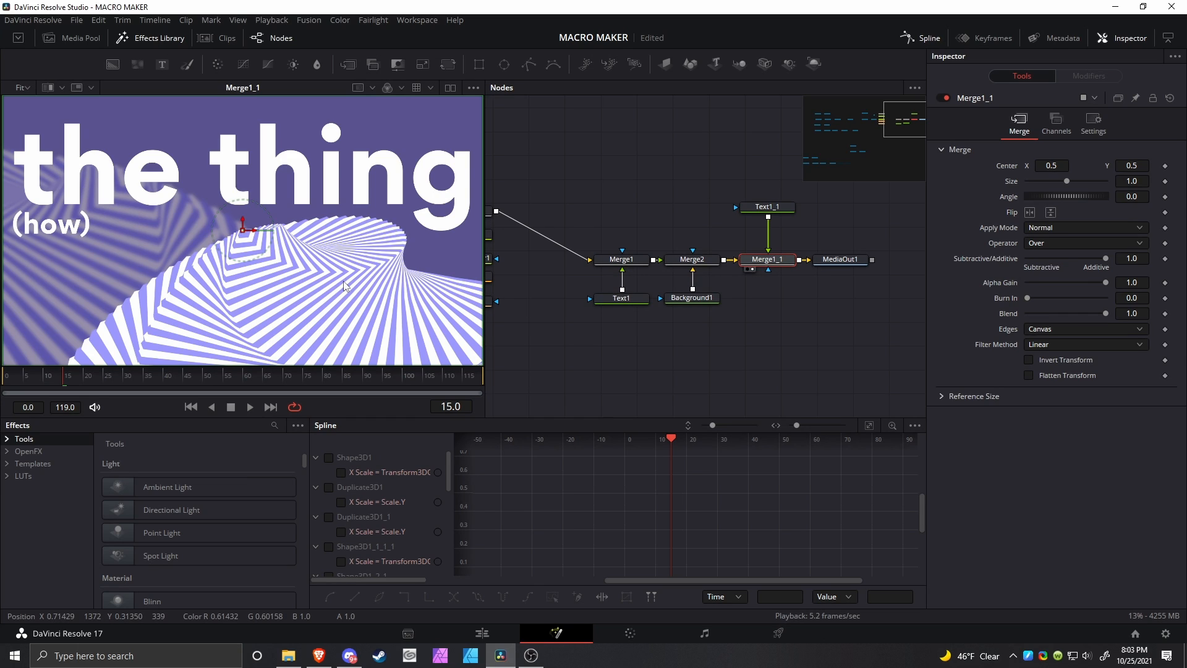
scroll(343, 281, "down", 2)
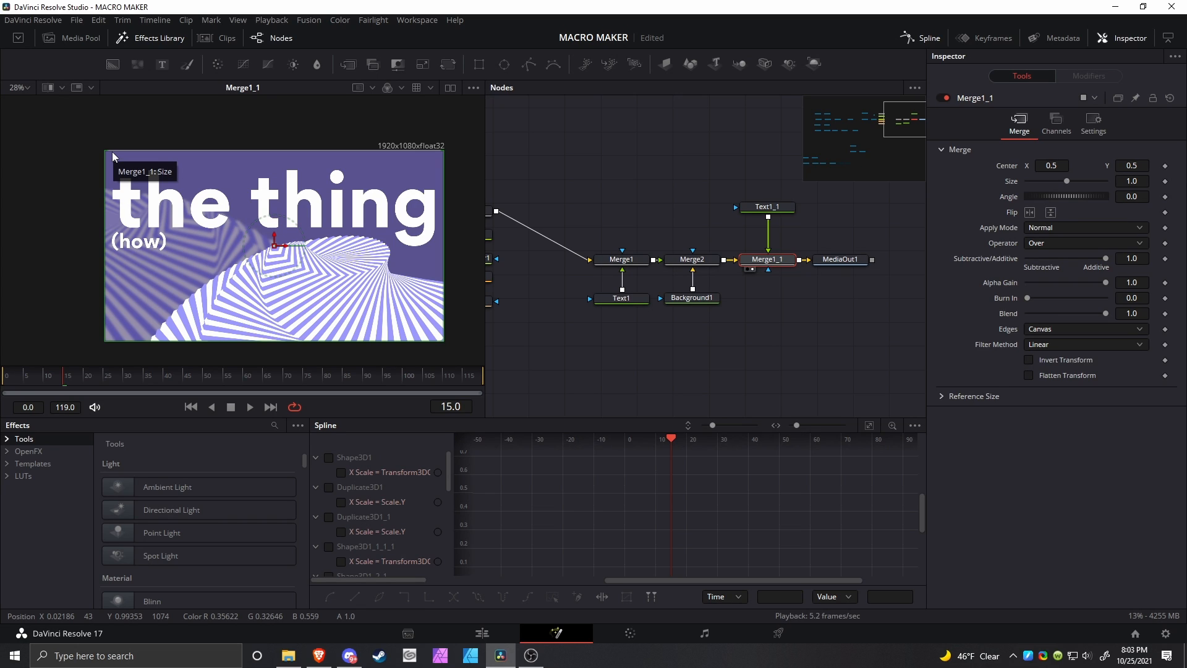
key("ctrl+s")
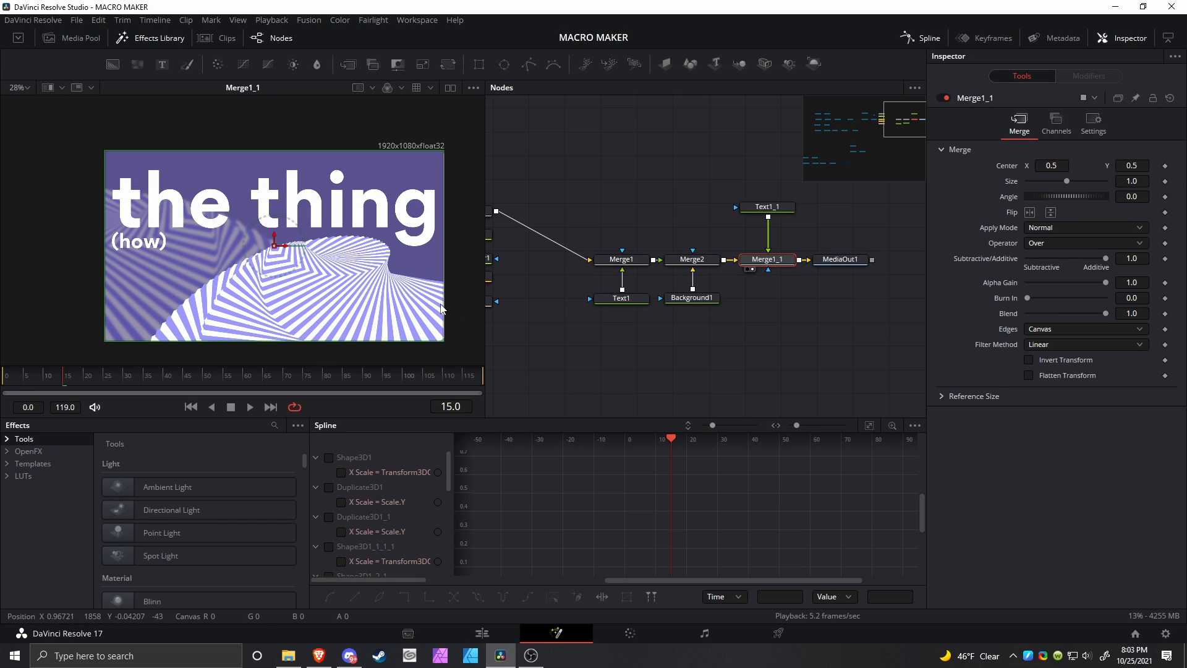